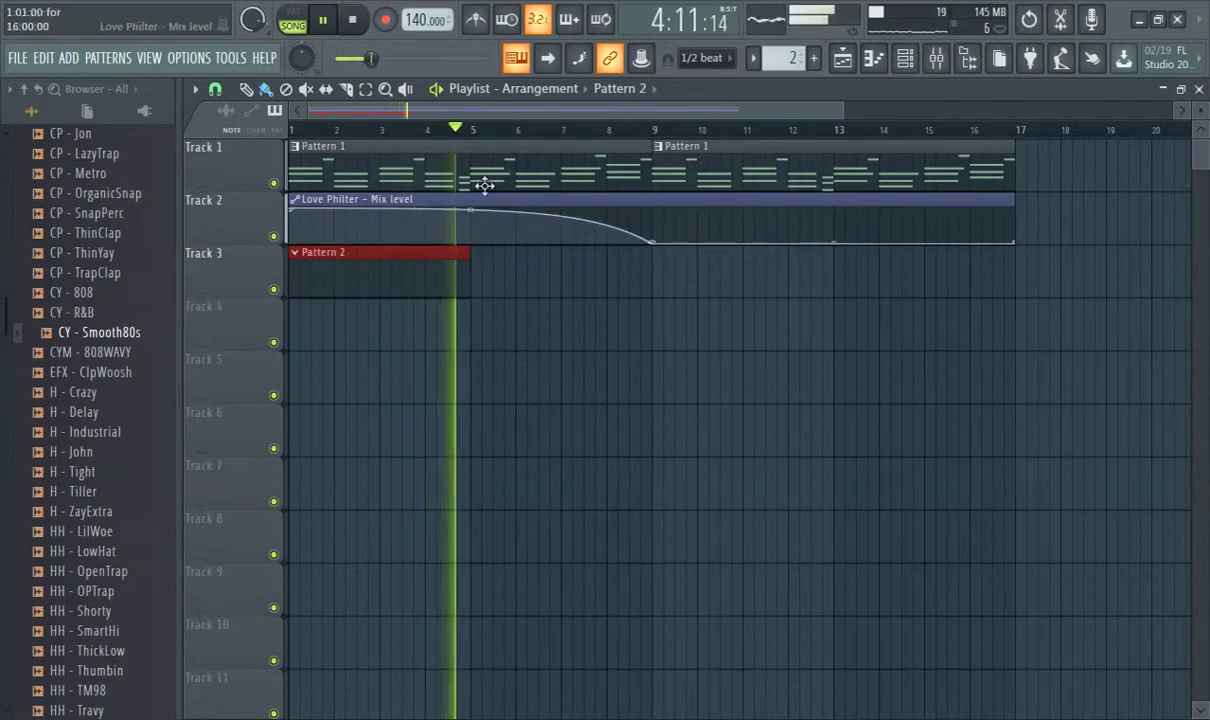
Step: Look through the Legacy drum folders of the Packs library in the browser and collapse them again
{"action": "scroll", "coordinate": [90, 300], "scroll_direction": "up", "scroll_amount": 10}
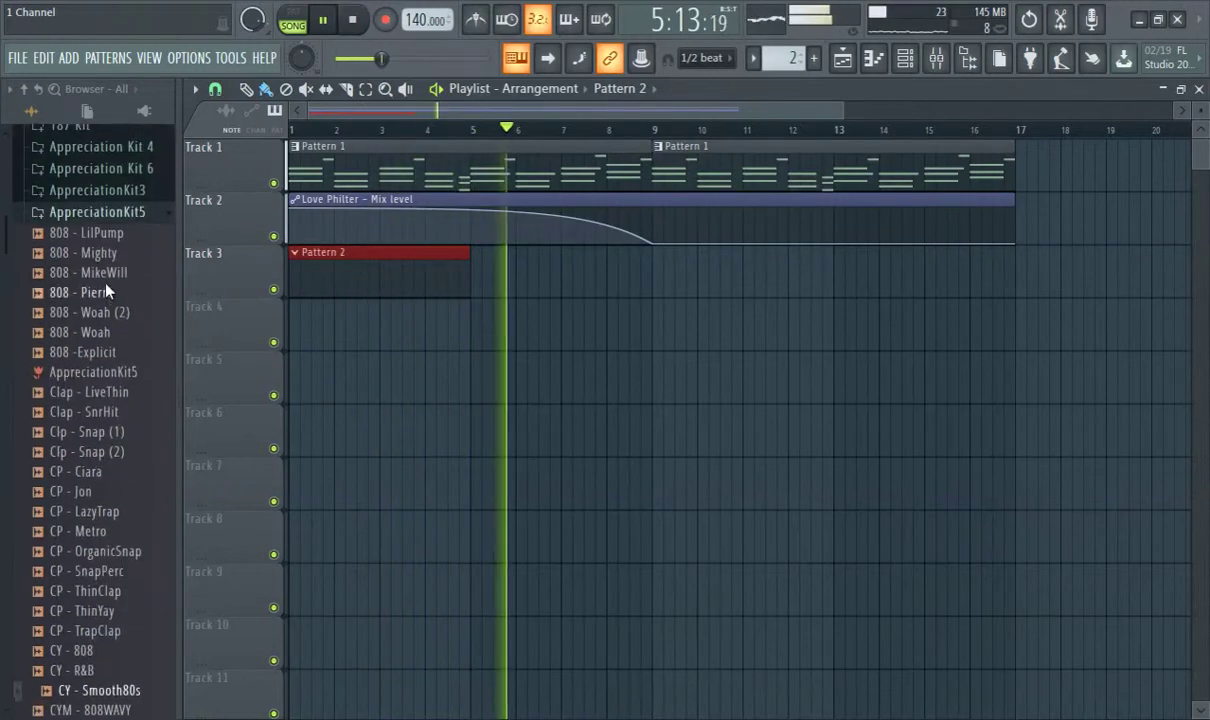
{"action": "left_click", "coordinate": [88, 344]}
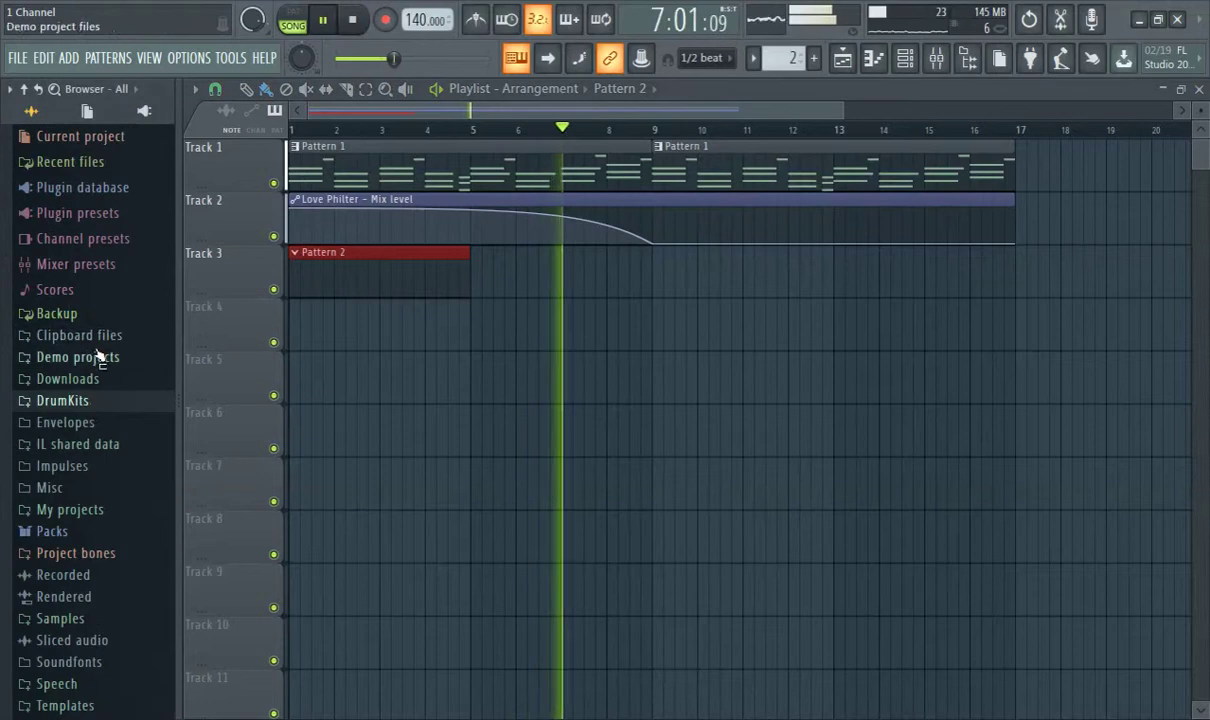
{"action": "left_click", "coordinate": [86, 533]}
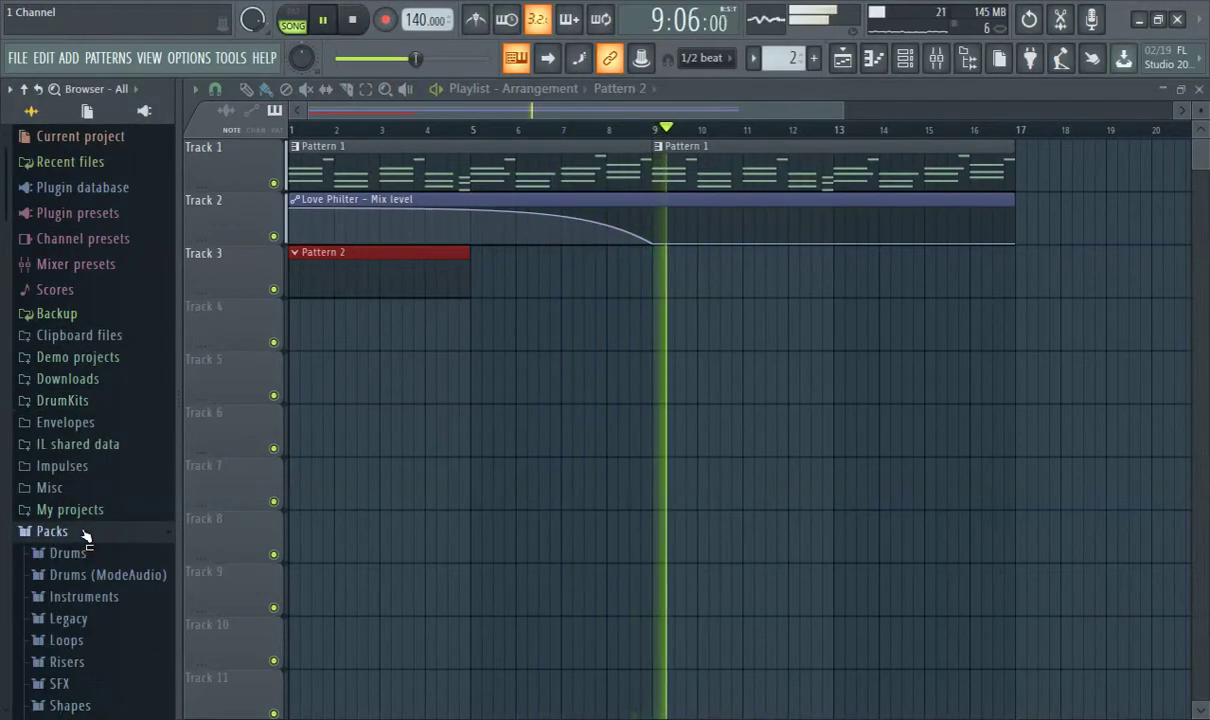
{"action": "left_click", "coordinate": [75, 499]}
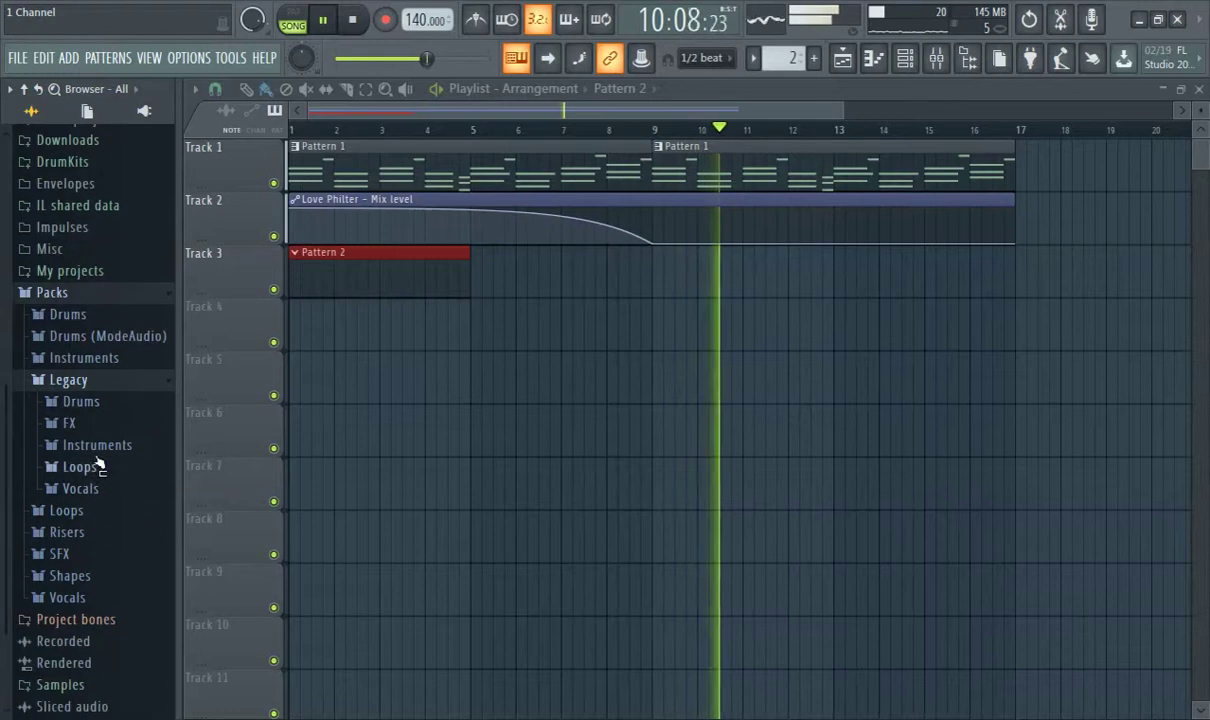
{"action": "left_click", "coordinate": [83, 403]}
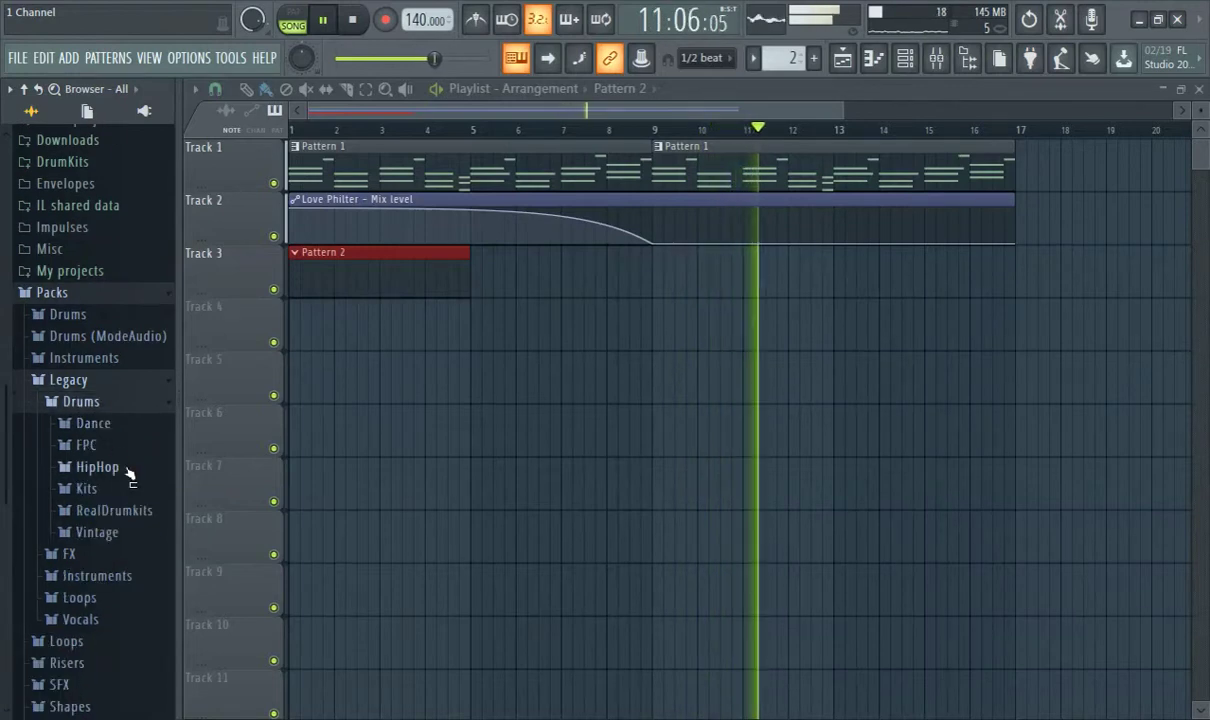
{"action": "left_click", "coordinate": [108, 532]}
{"action": "left_click_drag", "start_coordinate": [102, 419], "coordinate": [118, 421]}
{"action": "left_click", "coordinate": [105, 338]}
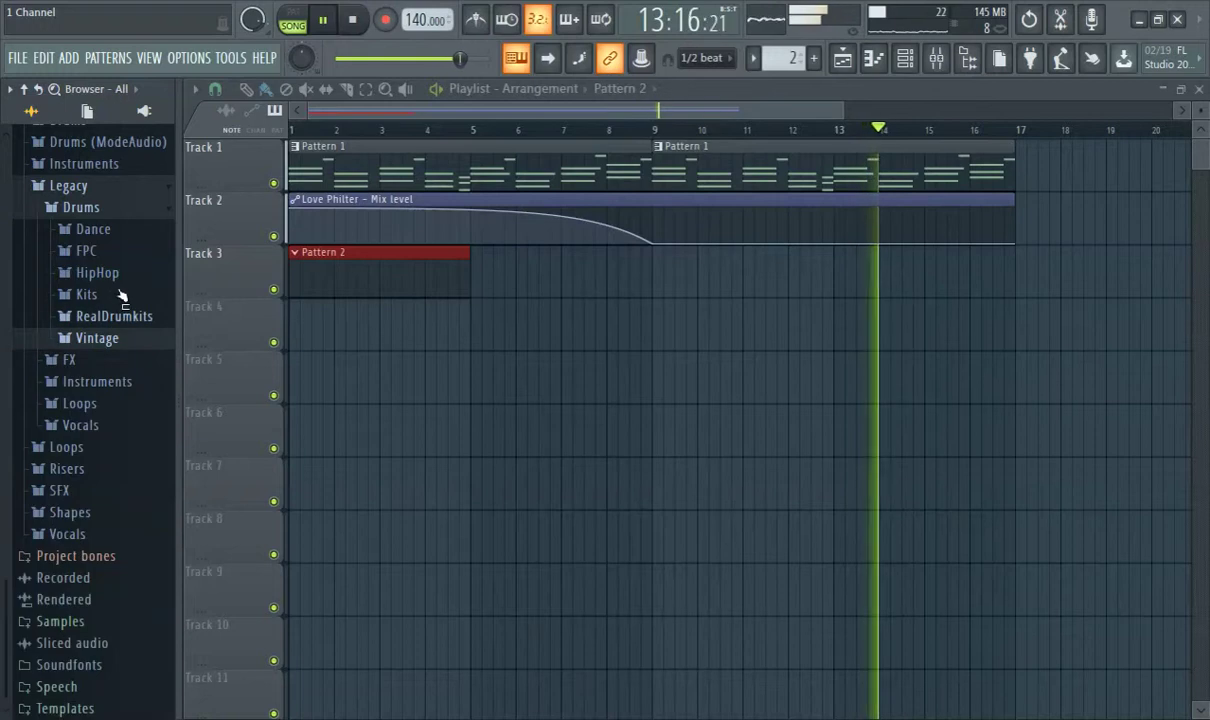
{"action": "left_click", "coordinate": [120, 210]}
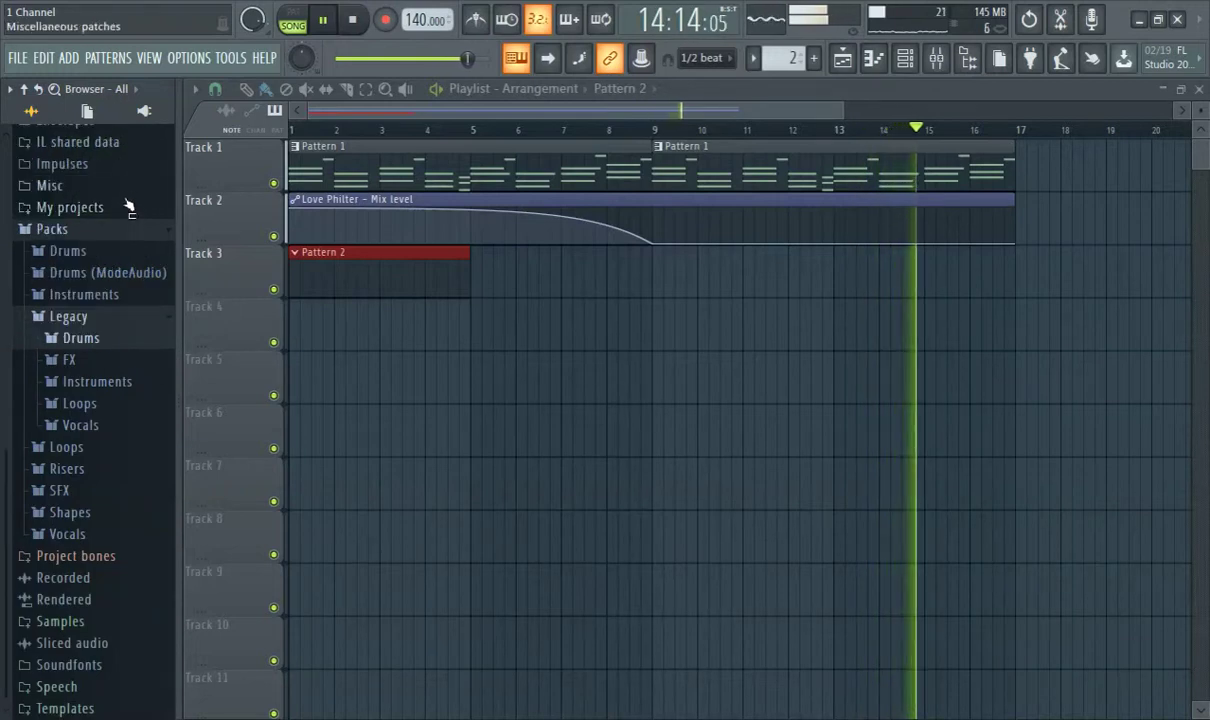
{"action": "left_click", "coordinate": [110, 317]}
{"action": "left_click", "coordinate": [98, 340]}
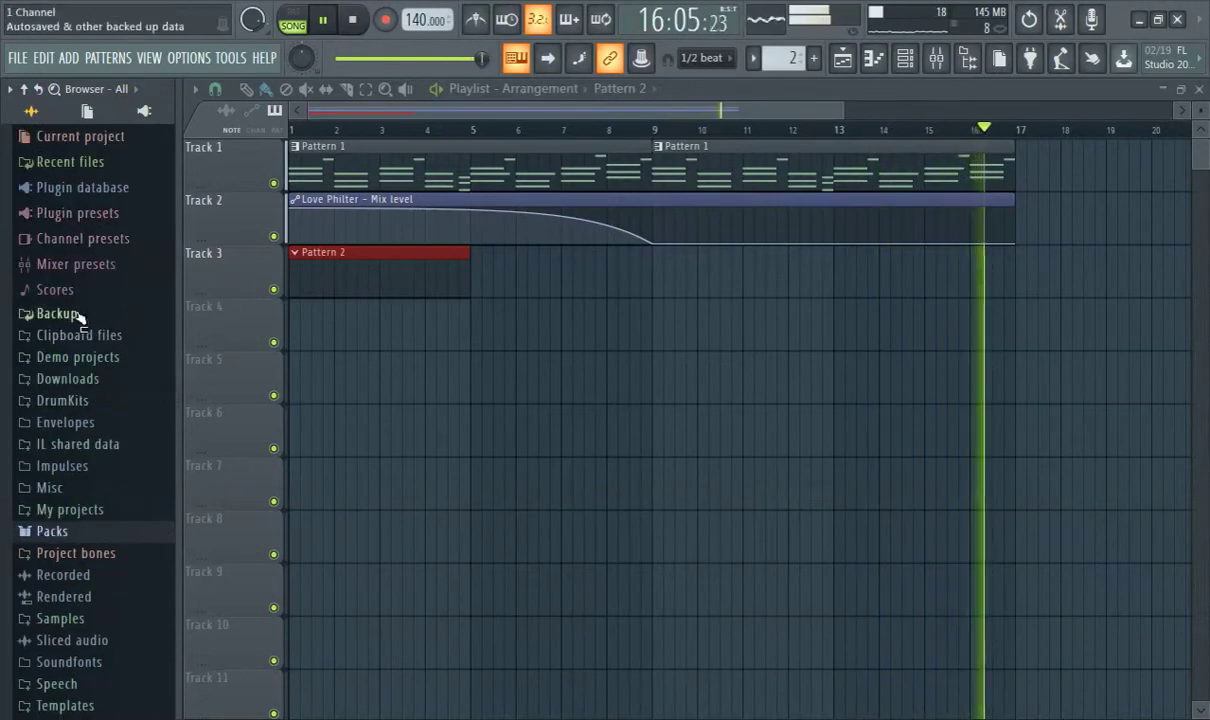
Step: Expand the DrumKits folder and audition the H samples of AppreciationKit5, including Crazy, Delay, Industrial, Tight, Tiller and ZayExtra
{"action": "left_click", "coordinate": [86, 398]}
{"action": "scroll", "coordinate": [111, 389], "scroll_direction": "down", "scroll_amount": 4}
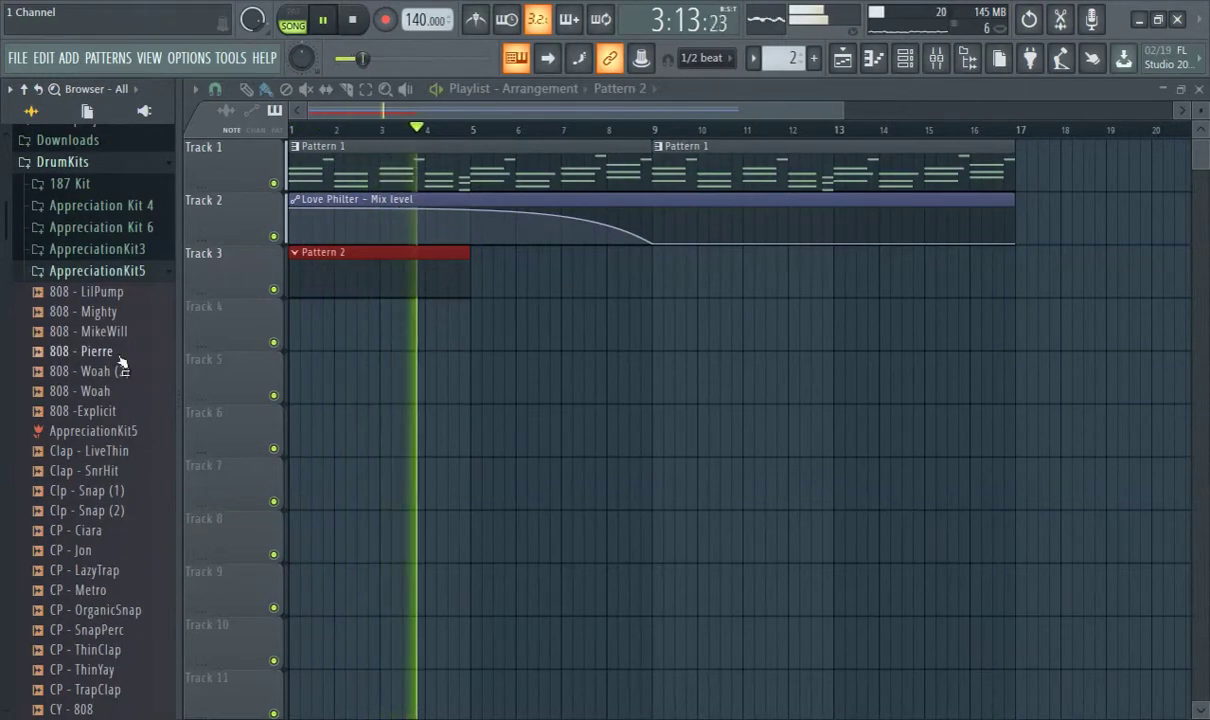
{"action": "scroll", "coordinate": [113, 373], "scroll_direction": "down", "scroll_amount": 4}
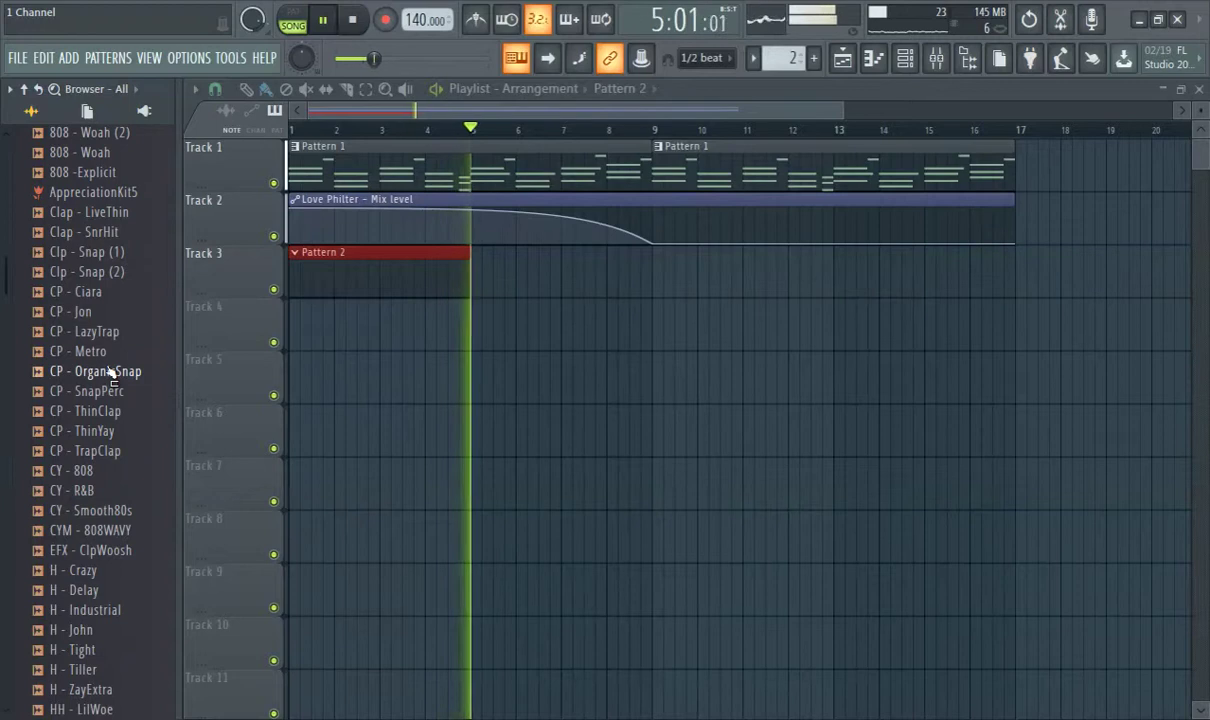
{"action": "scroll", "coordinate": [113, 373], "scroll_direction": "down", "scroll_amount": 2}
{"action": "left_click", "coordinate": [113, 490]}
{"action": "left_click", "coordinate": [100, 470]}
{"action": "left_click", "coordinate": [100, 452]}
{"action": "left_click", "coordinate": [104, 470]}
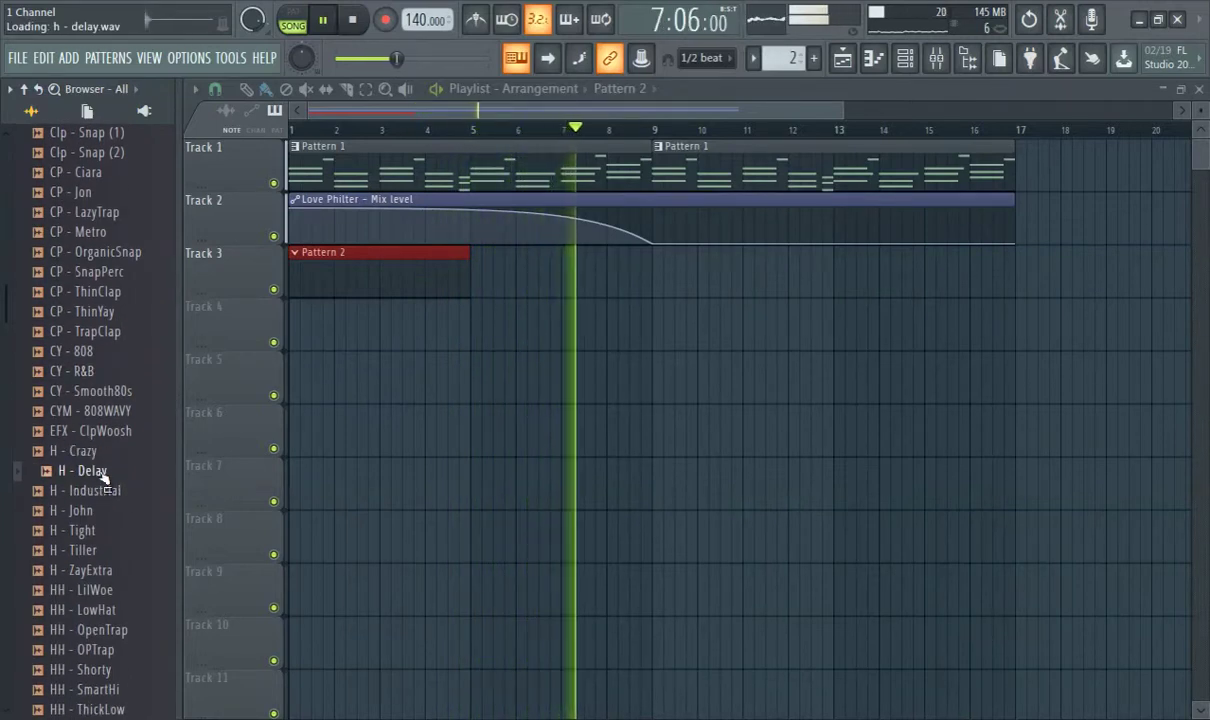
{"action": "left_click", "coordinate": [100, 531]}
{"action": "left_click", "coordinate": [102, 551]}
{"action": "left_click", "coordinate": [105, 571]}
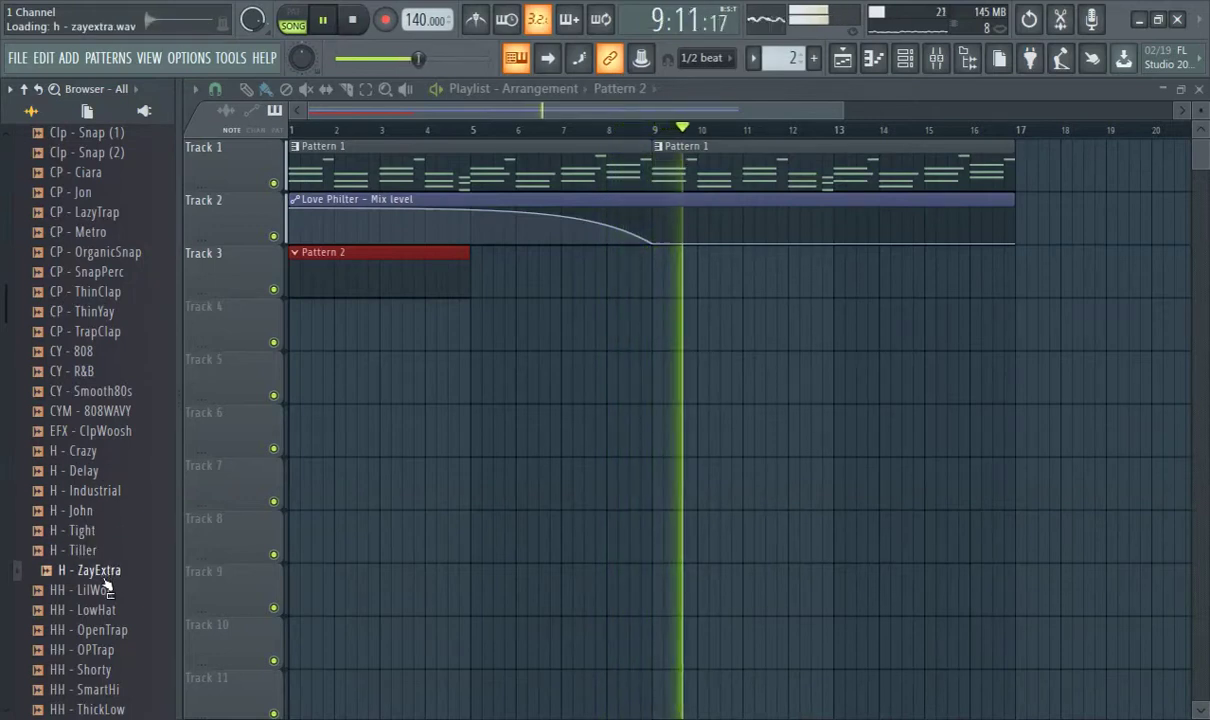
Step: Audition the HH hi-hat samples of AppreciationKit5, including LilWoe, LowHat, OPTrap and Shorty
{"action": "left_click", "coordinate": [105, 590]}
{"action": "left_click", "coordinate": [108, 610]}
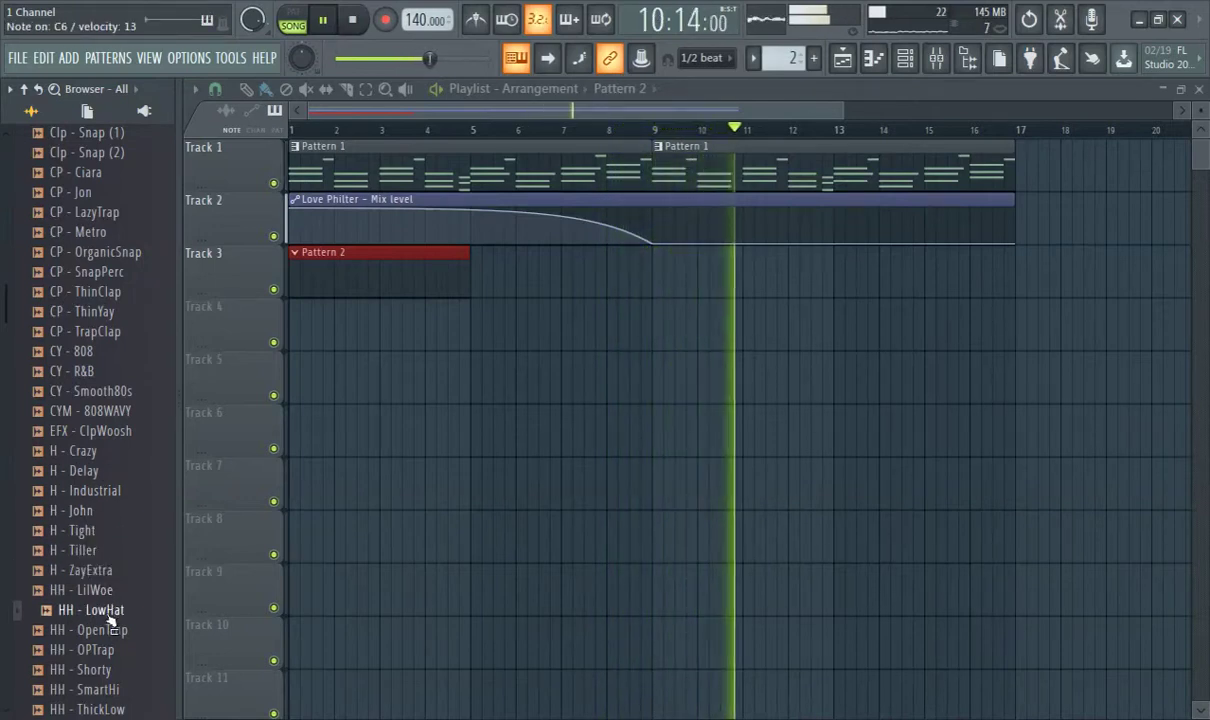
{"action": "scroll", "coordinate": [112, 600], "scroll_direction": "down", "scroll_amount": 2}
{"action": "left_click", "coordinate": [117, 531]}
{"action": "left_click", "coordinate": [119, 548]}
{"action": "left_click", "coordinate": [118, 536]}
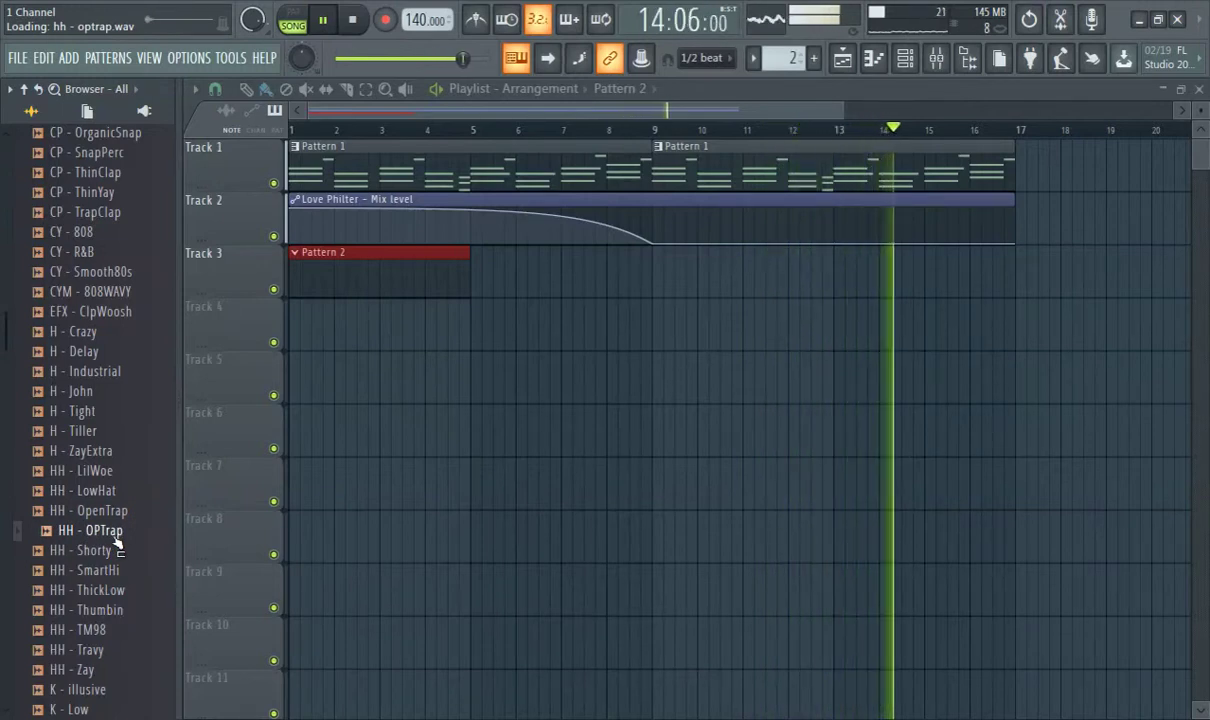
{"action": "left_click", "coordinate": [113, 550]}
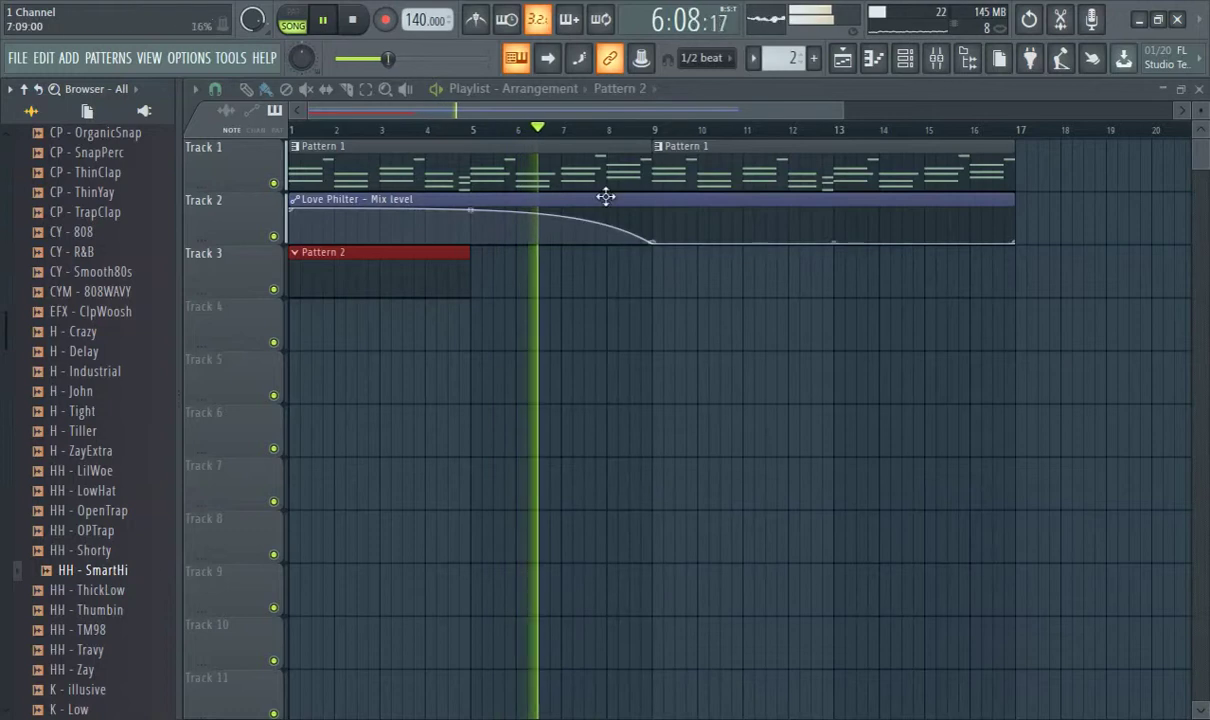
Step: In the channel rack, replace the Hat sample with HH - SmartHi and the Clap sample with HH - OPTrap
{"action": "left_click", "coordinate": [913, 58]}
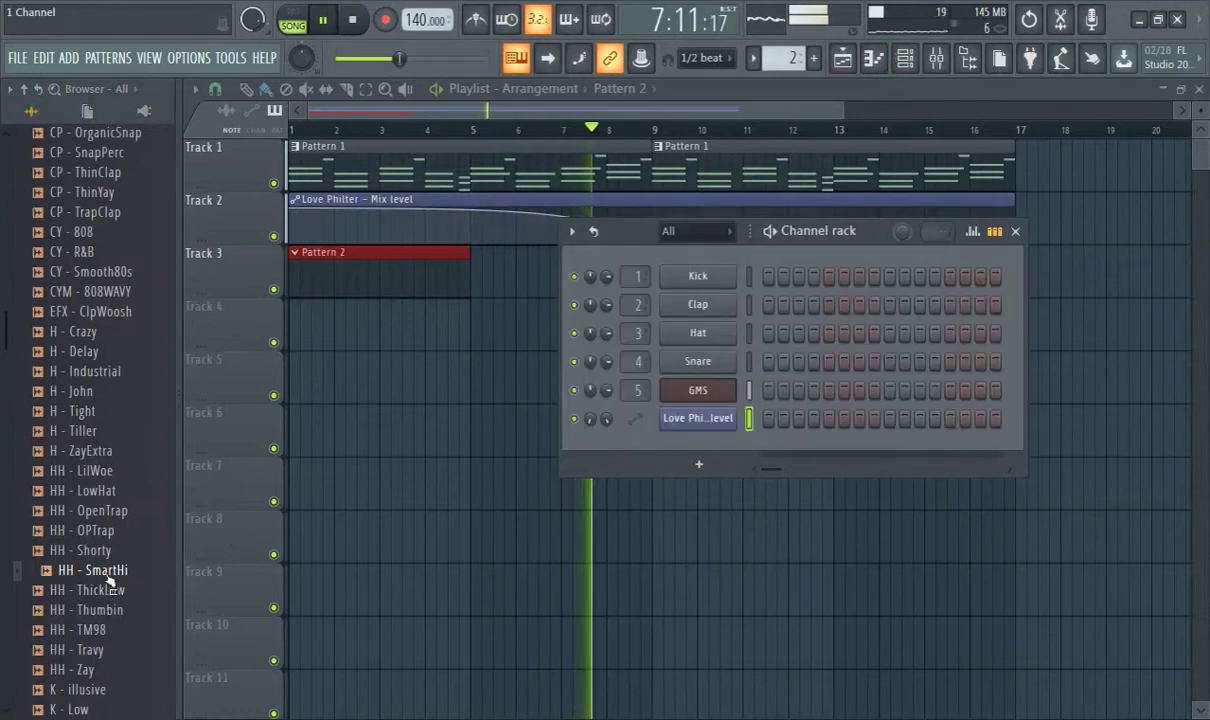
{"action": "left_click_drag", "start_coordinate": [684, 399], "coordinate": [692, 335]}
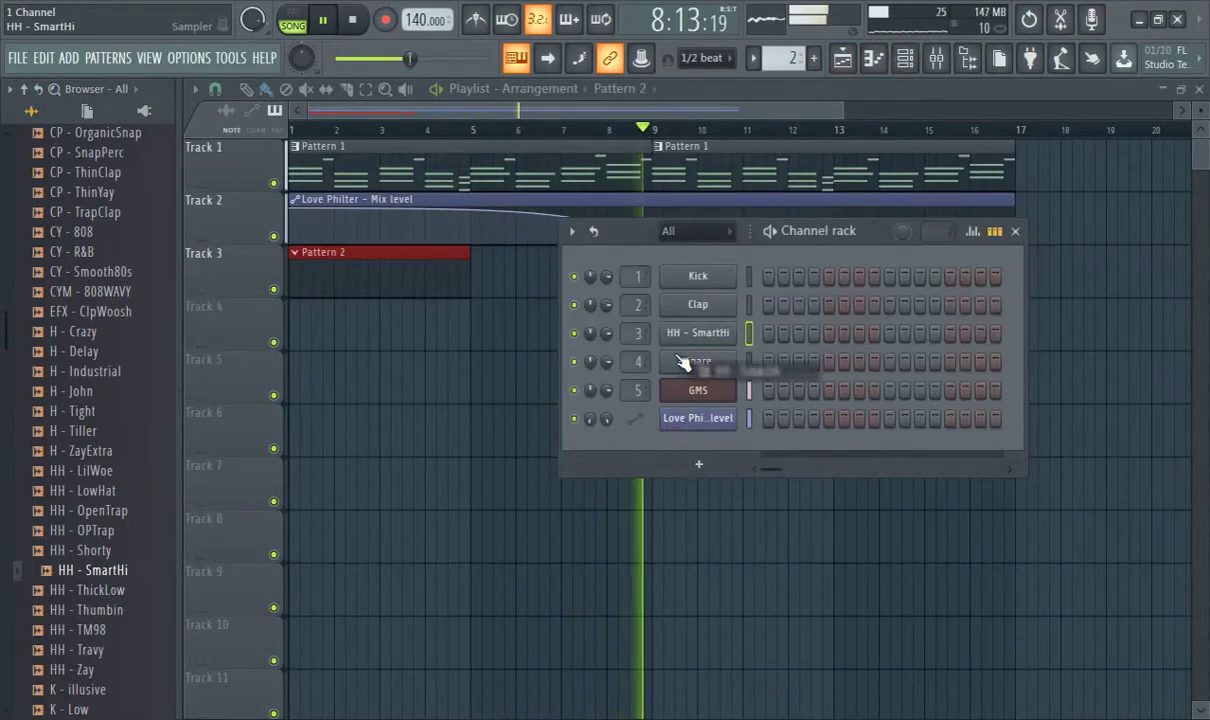
{"action": "left_click", "coordinate": [110, 510]}
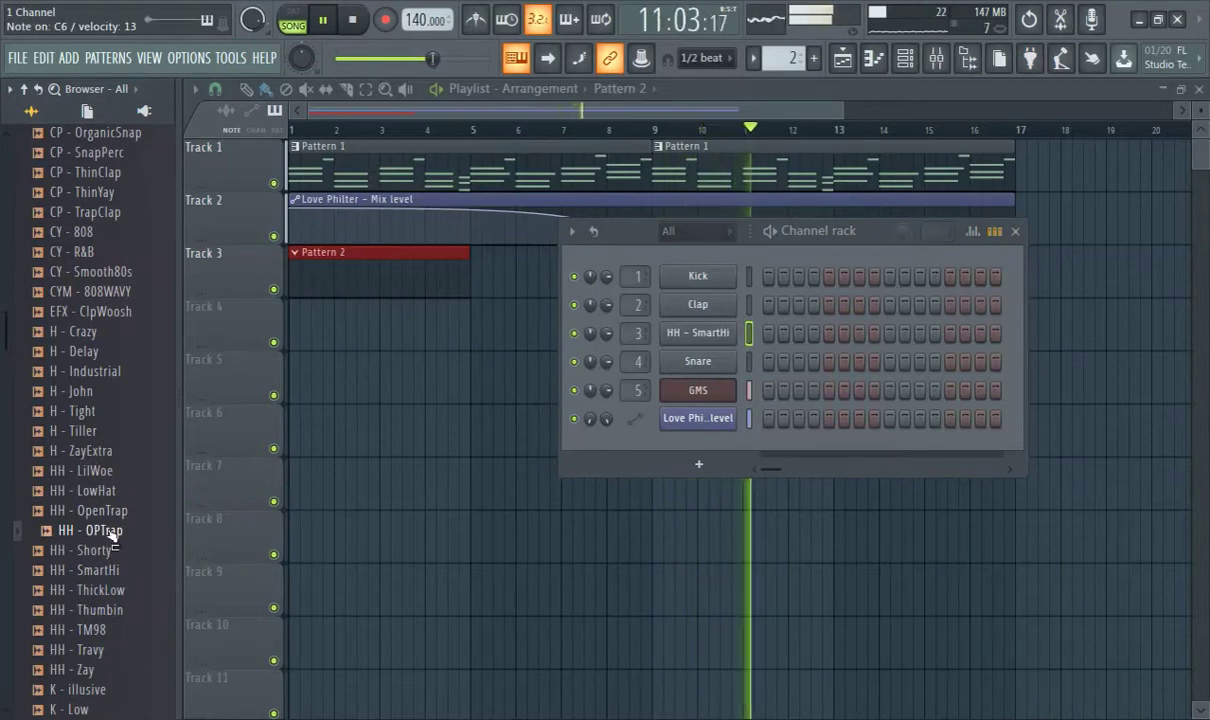
{"action": "left_click_drag", "start_coordinate": [693, 340], "coordinate": [725, 305]}
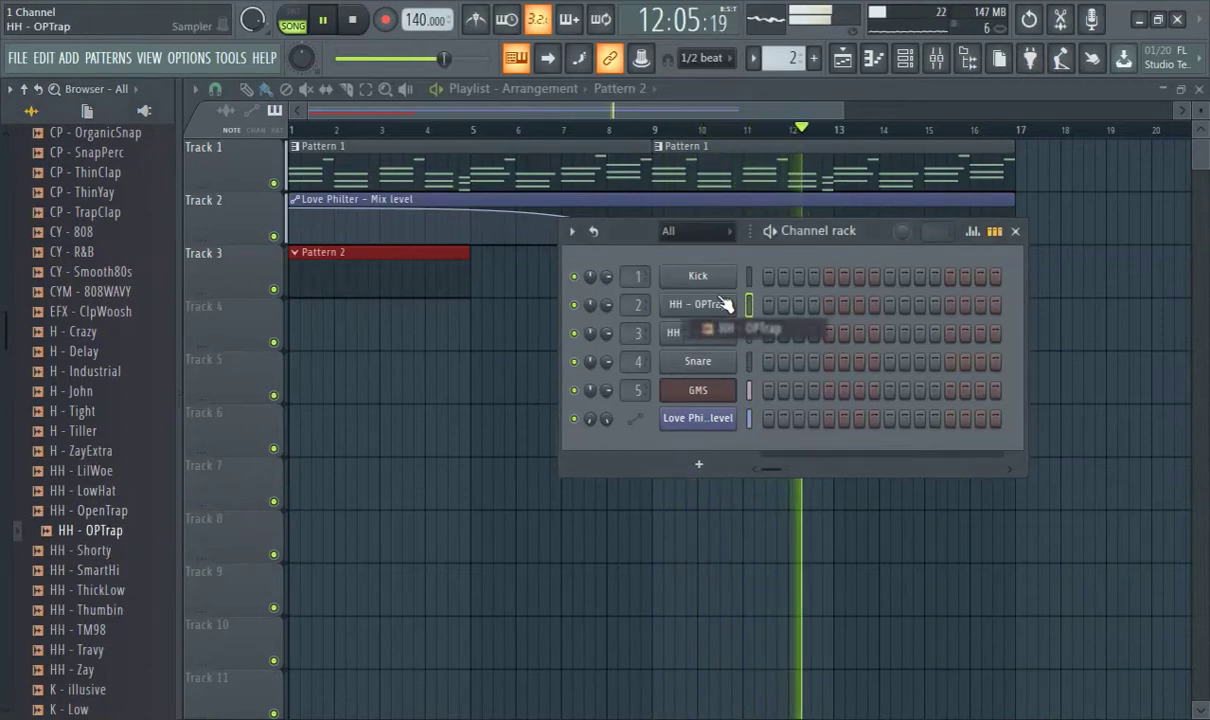
Step: Move the channel rack closer to the browser and make HH - SmartHi the active channel
{"action": "left_click_drag", "start_coordinate": [601, 226], "coordinate": [411, 243]}
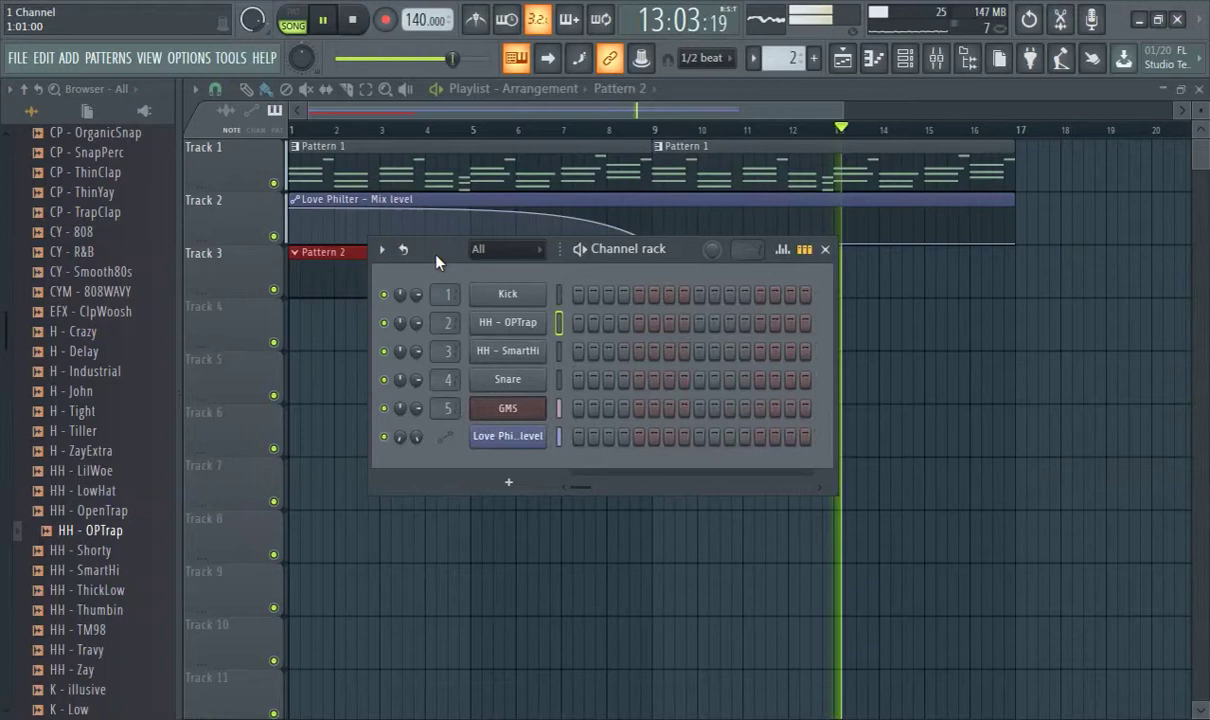
{"action": "left_click", "coordinate": [506, 348]}
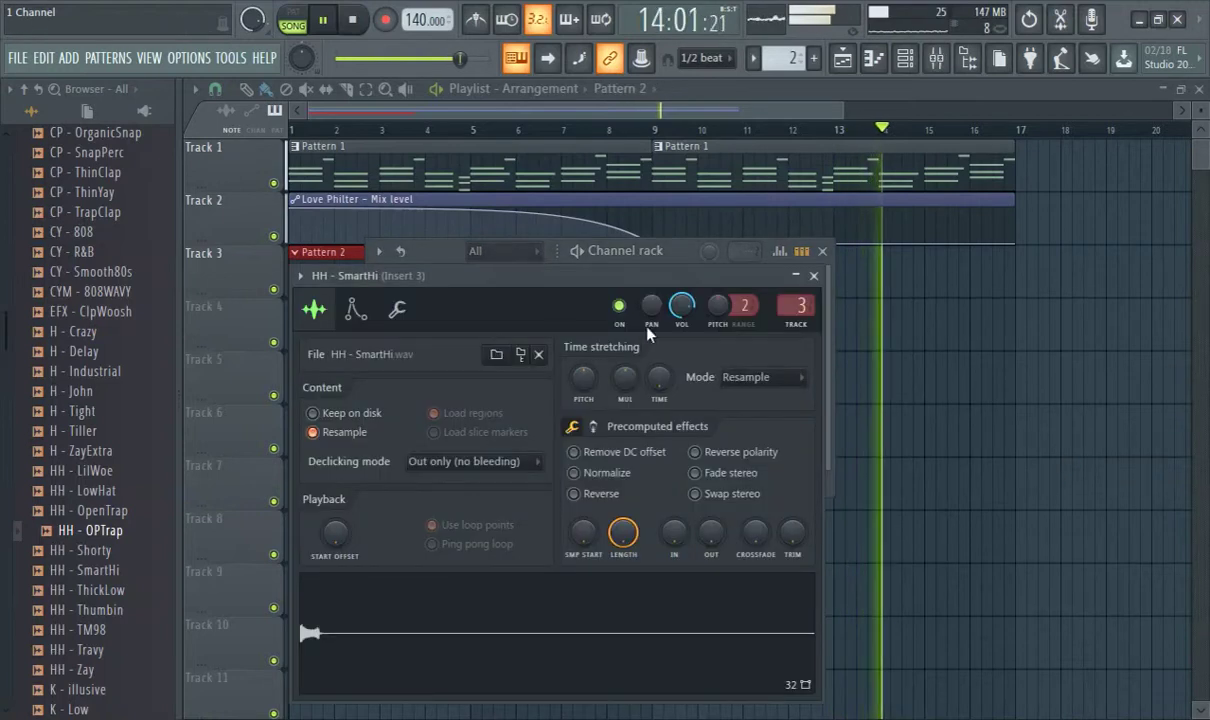
{"action": "left_click", "coordinate": [658, 256]}
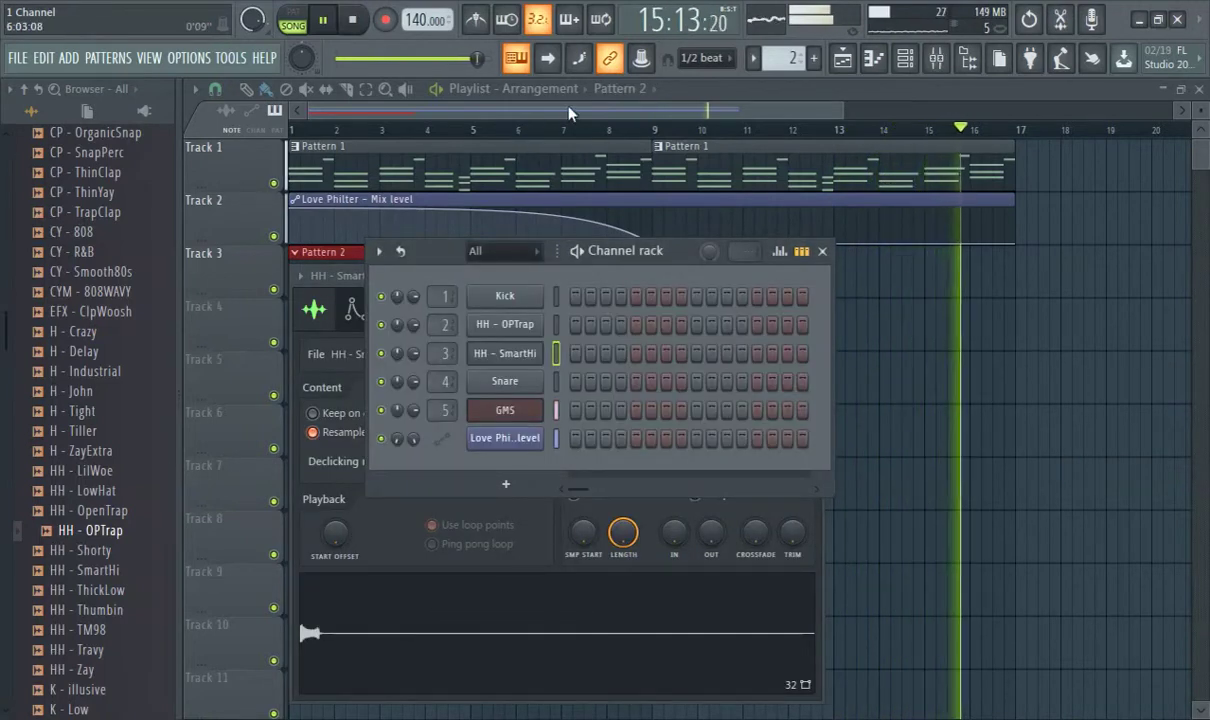
Step: Try recording a live HH - SmartHi take over the arrangement and undo the recorded notes
{"action": "left_click", "coordinate": [326, 18]}
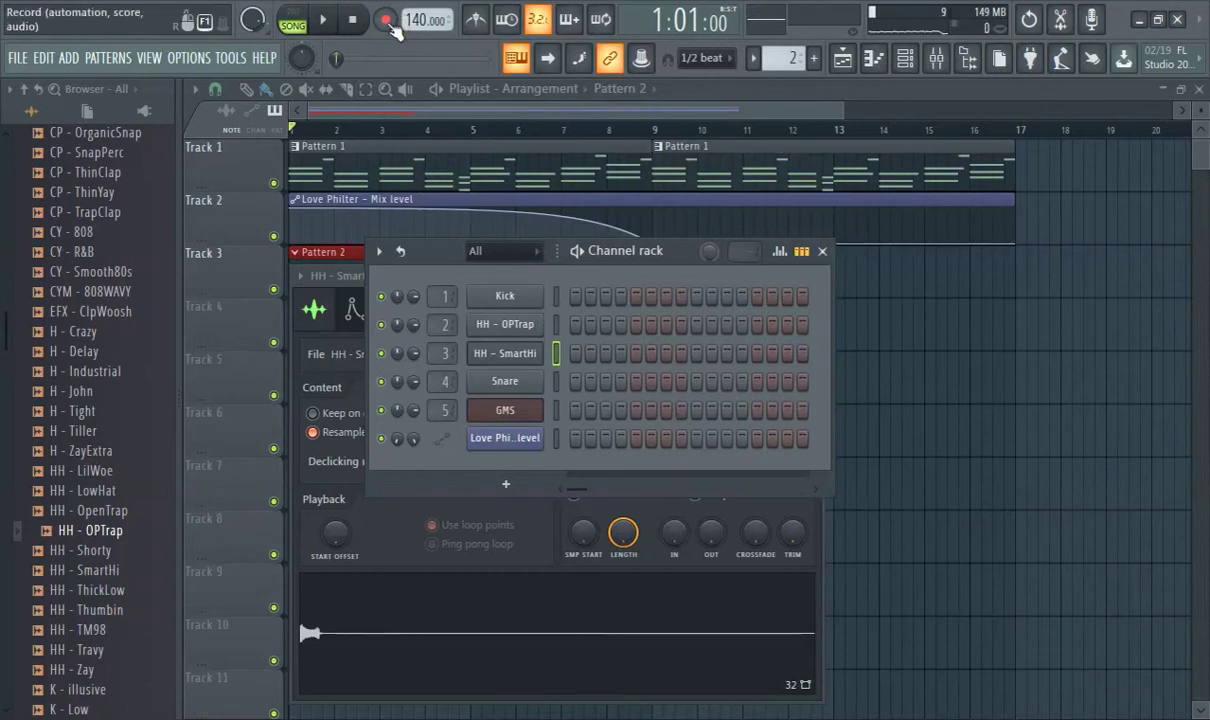
{"action": "left_click", "coordinate": [717, 162]}
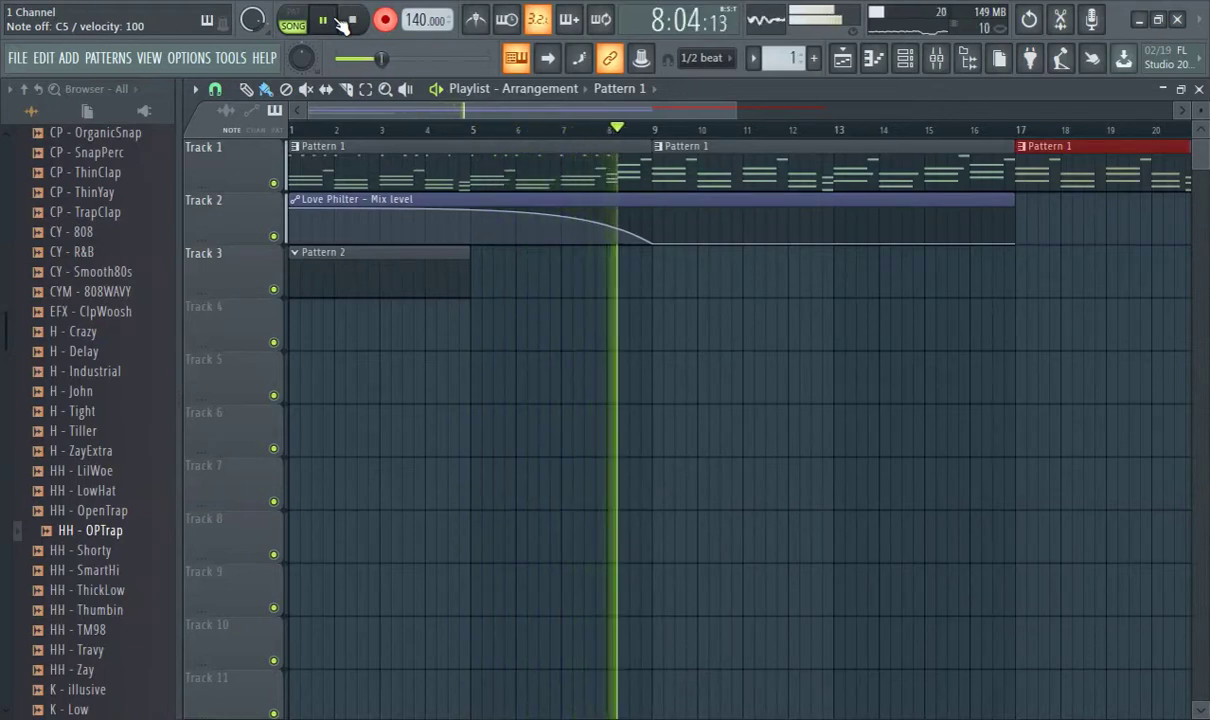
{"action": "left_click", "coordinate": [339, 20]}
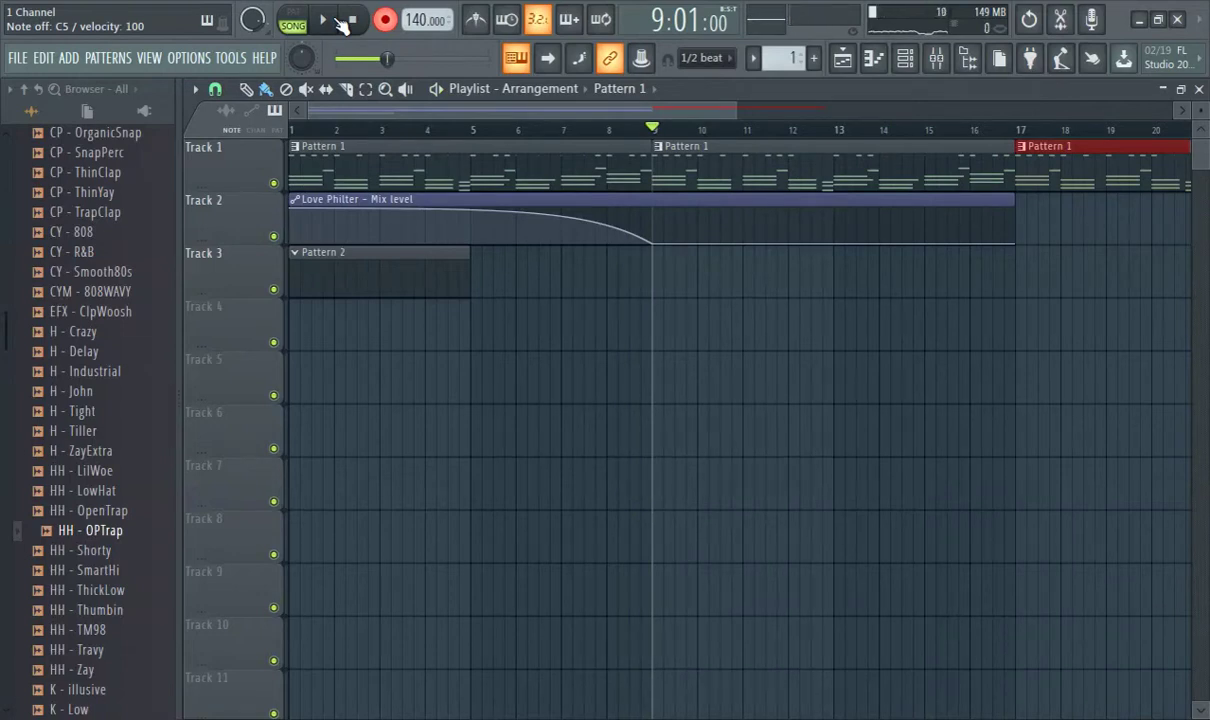
{"action": "key", "text": "ctrl+z"}
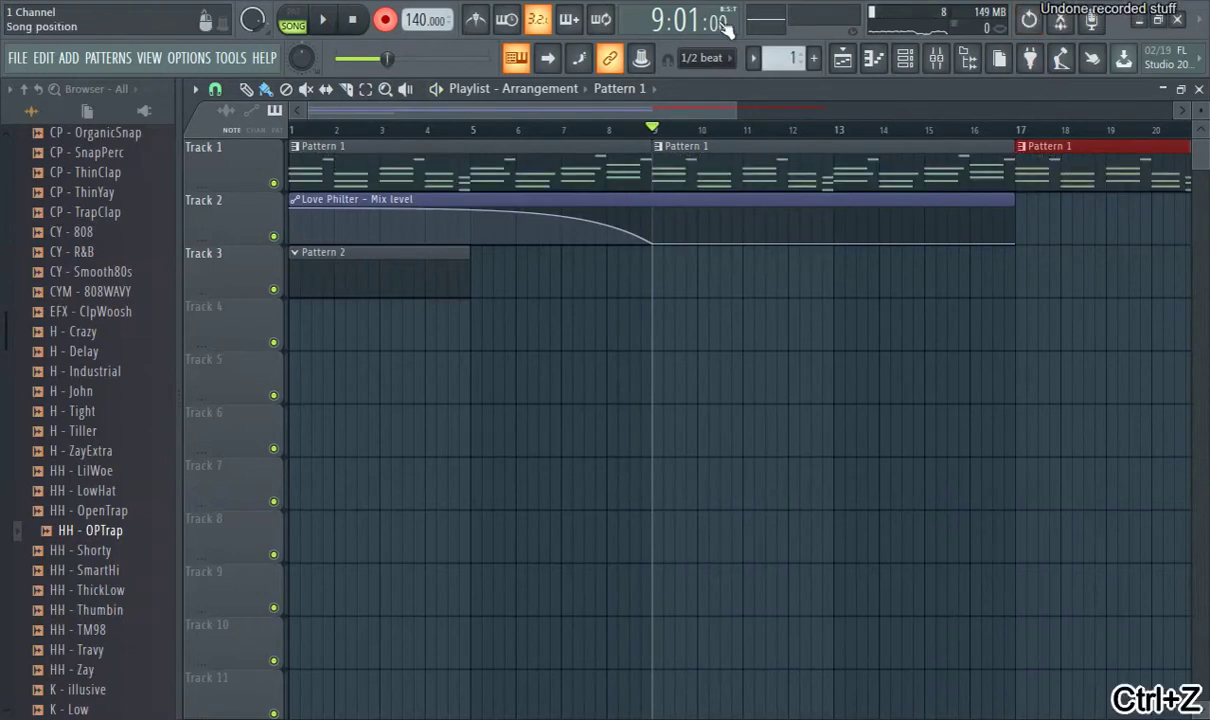
Step: Set the main snap to 1/4 beat
{"action": "left_click", "coordinate": [662, 56]}
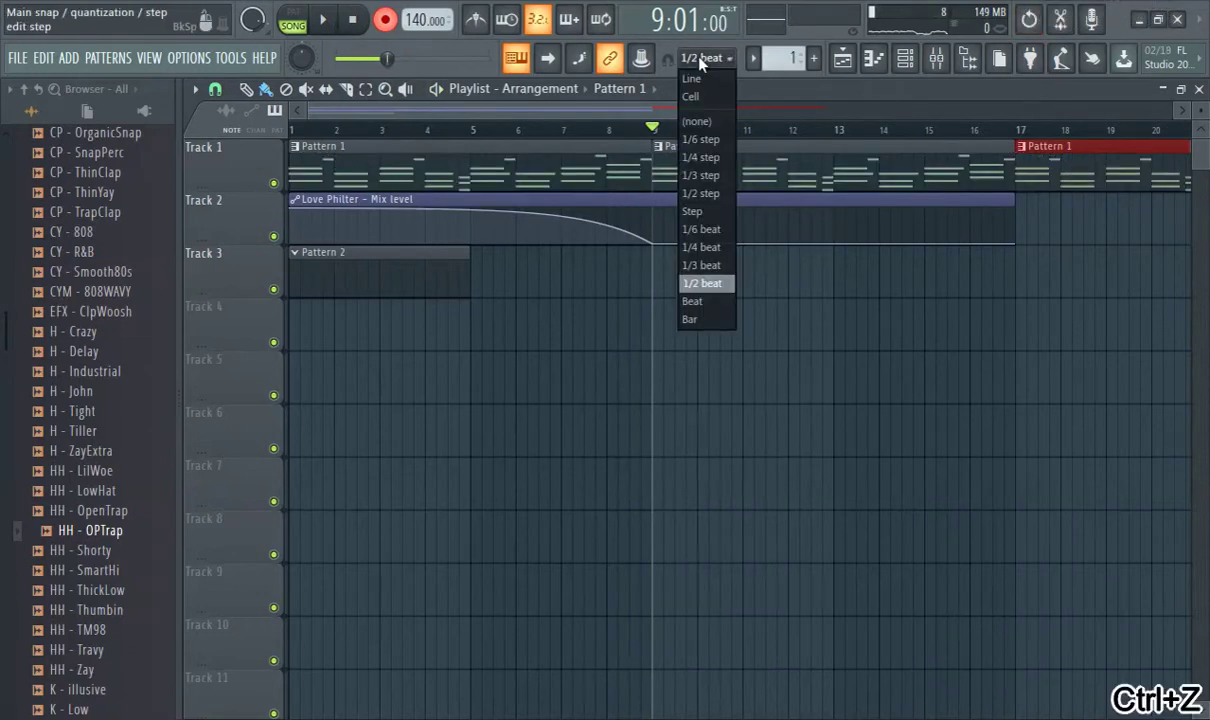
{"action": "left_click", "coordinate": [699, 247]}
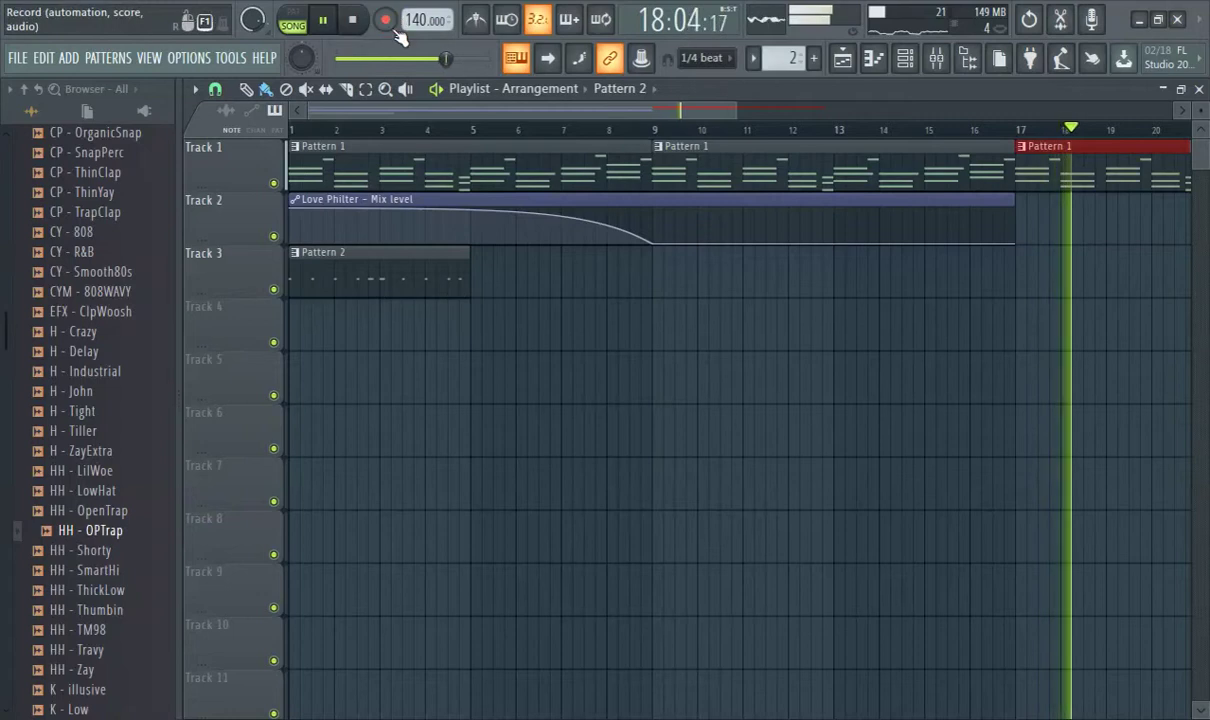
Step: Extend the Pattern 2 clip on Track 3 to the start of bar 17 and play the song from bar 1
{"action": "left_click_drag", "start_coordinate": [468, 262], "coordinate": [1008, 265]}
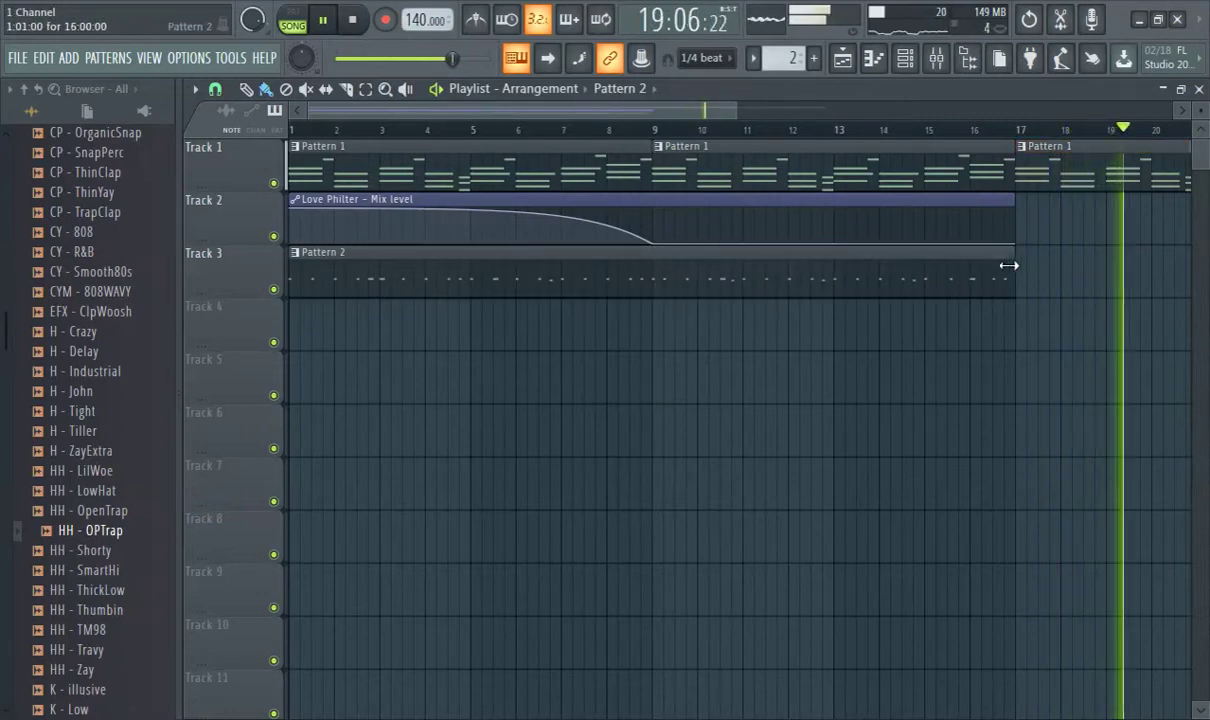
{"action": "left_click", "coordinate": [300, 130]}
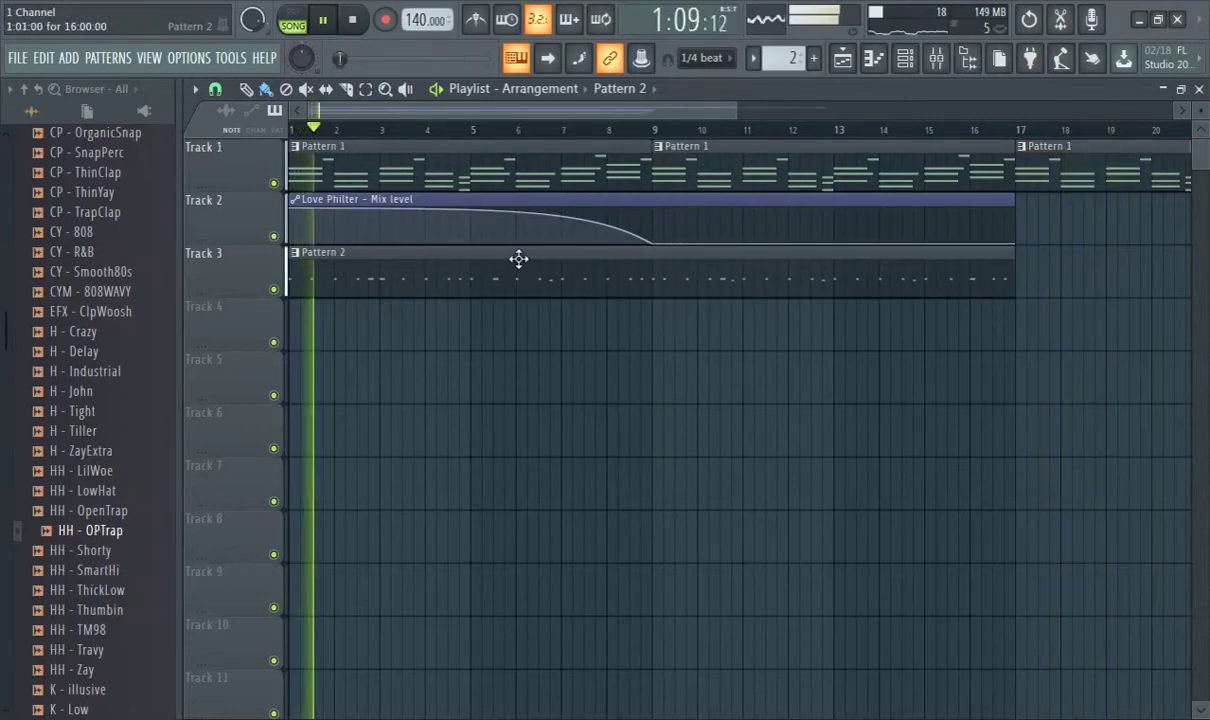
Step: Open Pattern 2's HH - SmartHi notes in the piano roll and lower the C5 note near the end of bar 2 to B4
{"action": "double_click", "coordinate": [450, 290]}
{"action": "scroll", "coordinate": [510, 332], "scroll_direction": "up", "scroll_amount": 5}
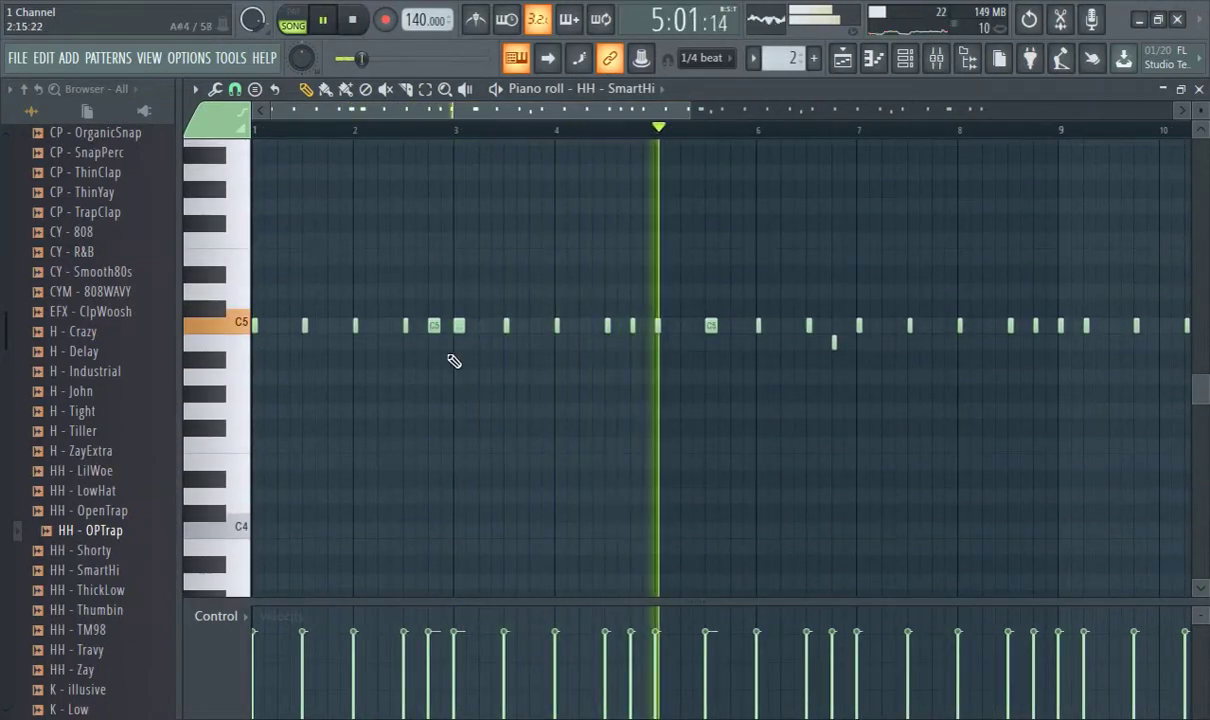
{"action": "left_click_drag", "start_coordinate": [432, 329], "coordinate": [432, 348]}
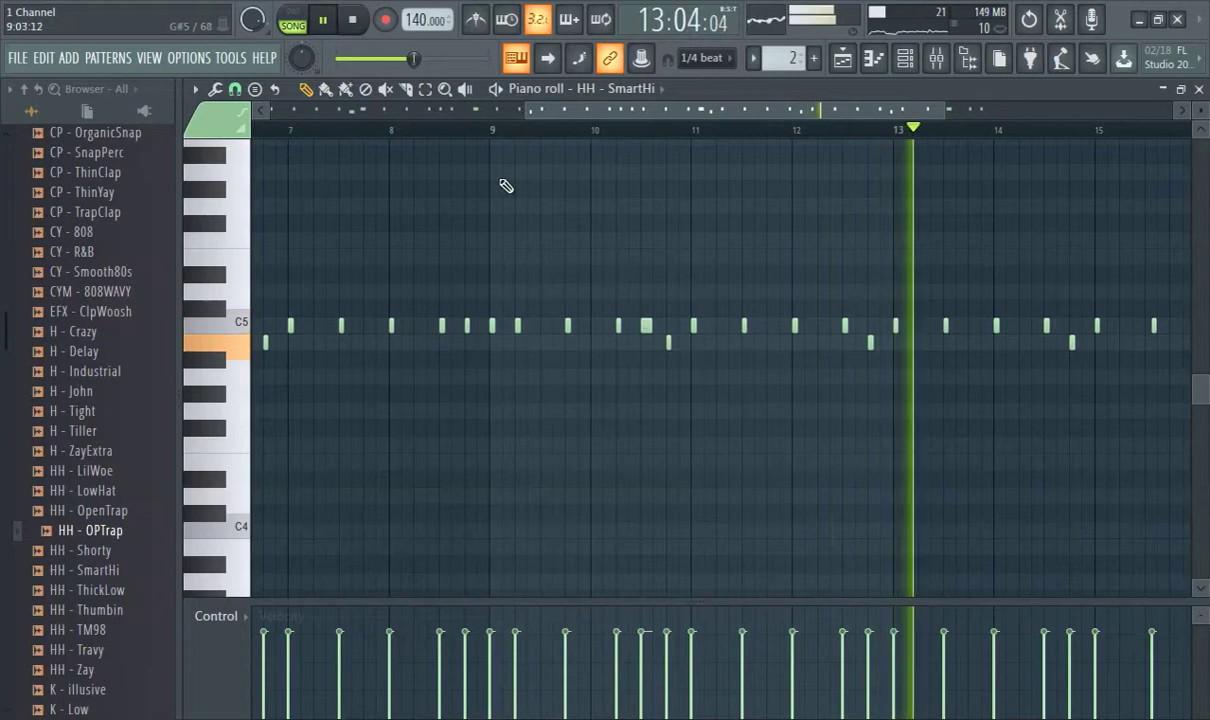
Step: Delete the C5 hi-hat note on beat 2 of bar 9 and shift the following note one beat earlier to beat 3
{"action": "left_click", "coordinate": [400, 128]}
{"action": "right_click", "coordinate": [516, 325]}
{"action": "left_click_drag", "start_coordinate": [567, 328], "coordinate": [537, 327]}
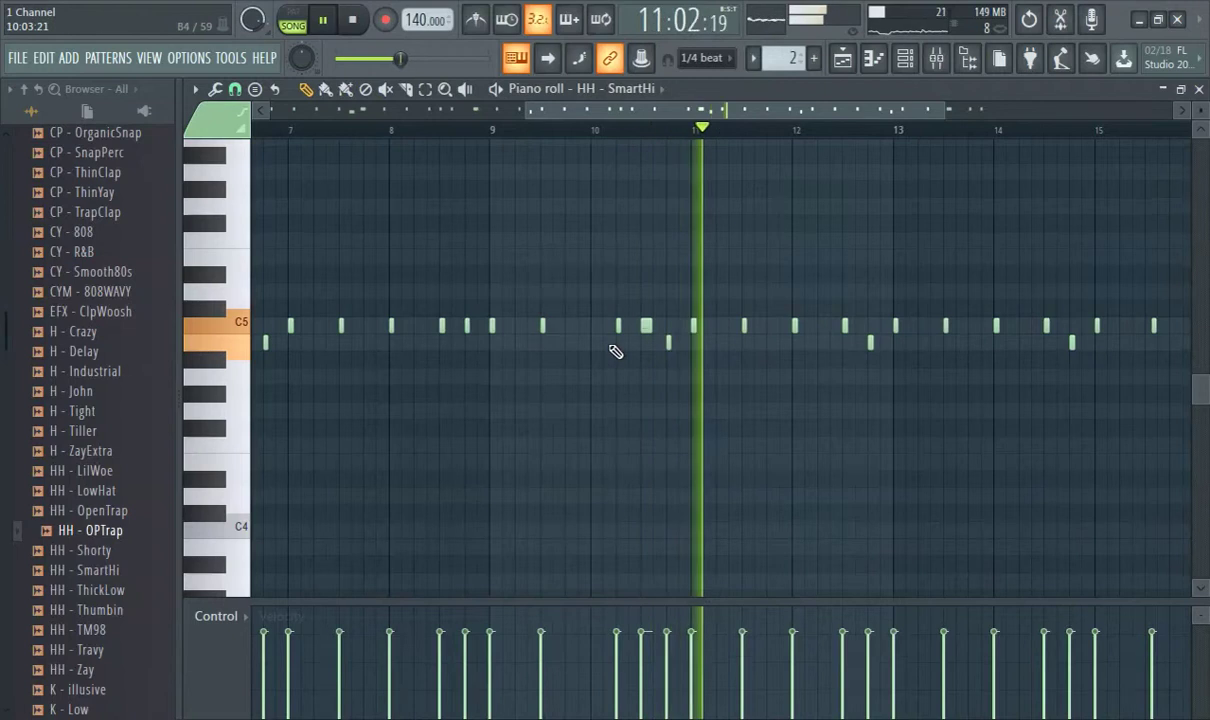
Step: Replay from around bar 8 and move the first C5 hi-hat note of bar 10 one beat earlier to the bar's start
{"action": "left_click_drag", "start_coordinate": [566, 112], "coordinate": [524, 127]}
{"action": "left_click", "coordinate": [529, 130]}
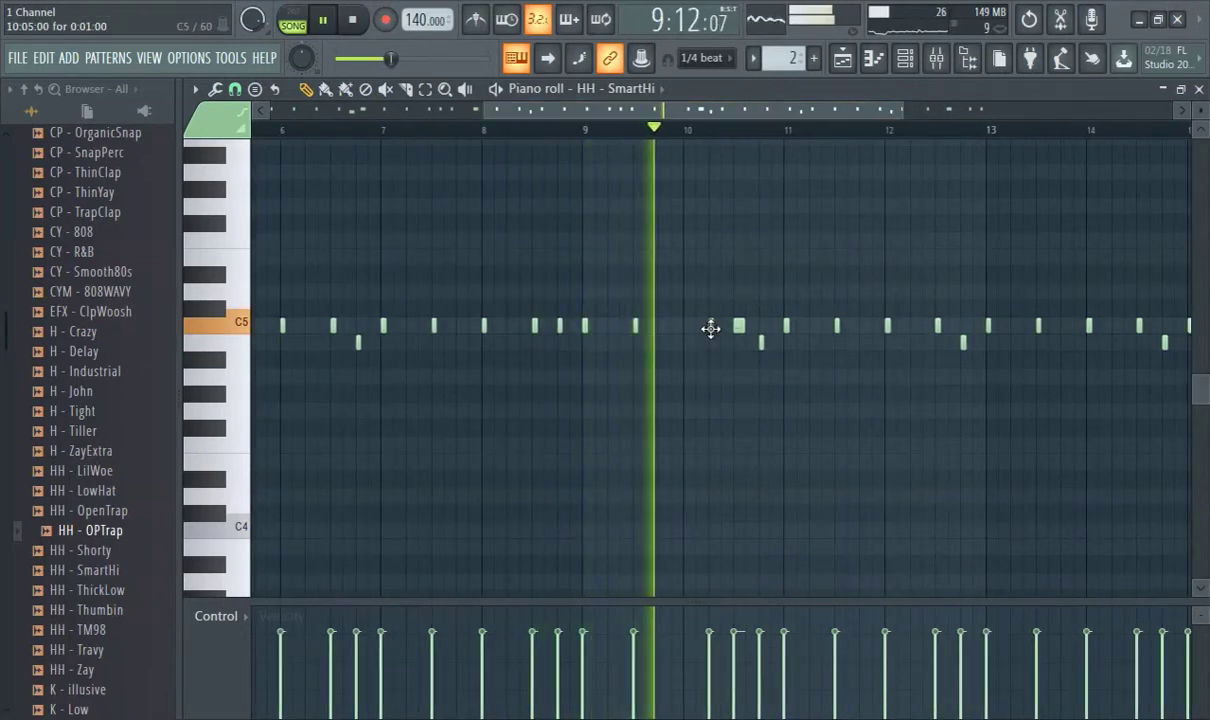
{"action": "left_click_drag", "start_coordinate": [710, 328], "coordinate": [684, 328]}
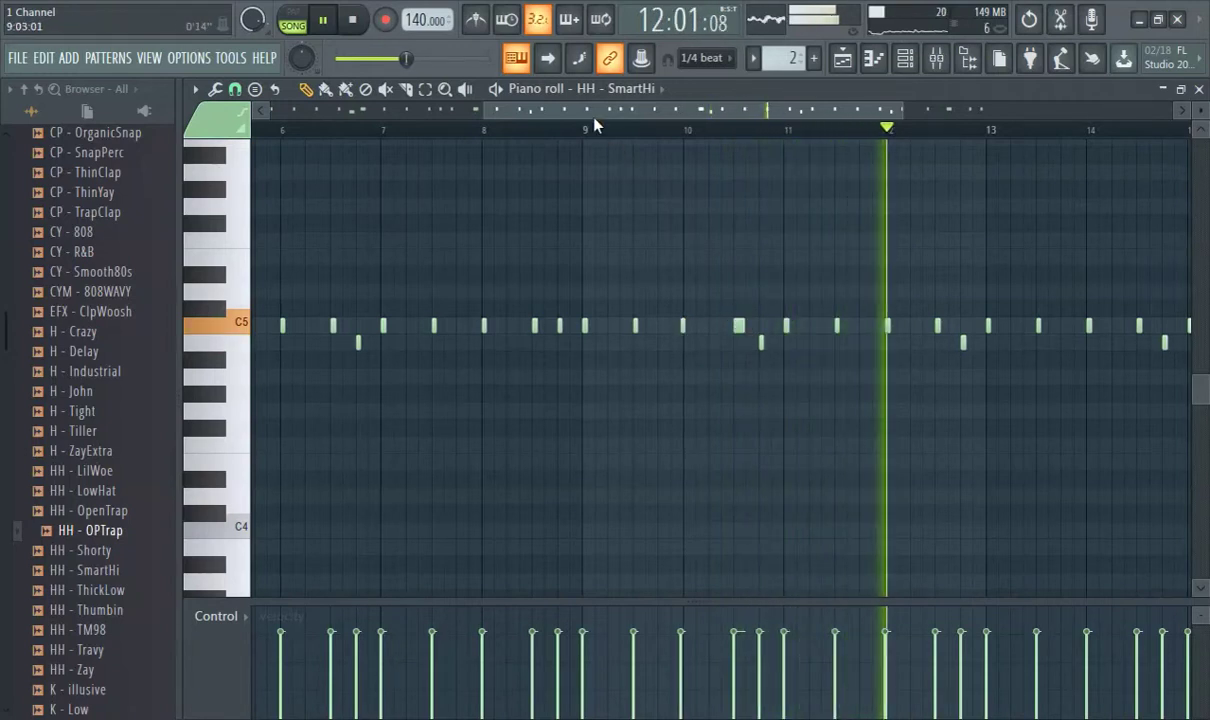
Step: Check Pattern 2's hi-hat notes through bar 16 and nudge the late C5 note in the middle of bar 15 slightly earlier
{"action": "left_click_drag", "start_coordinate": [560, 109], "coordinate": [753, 238]}
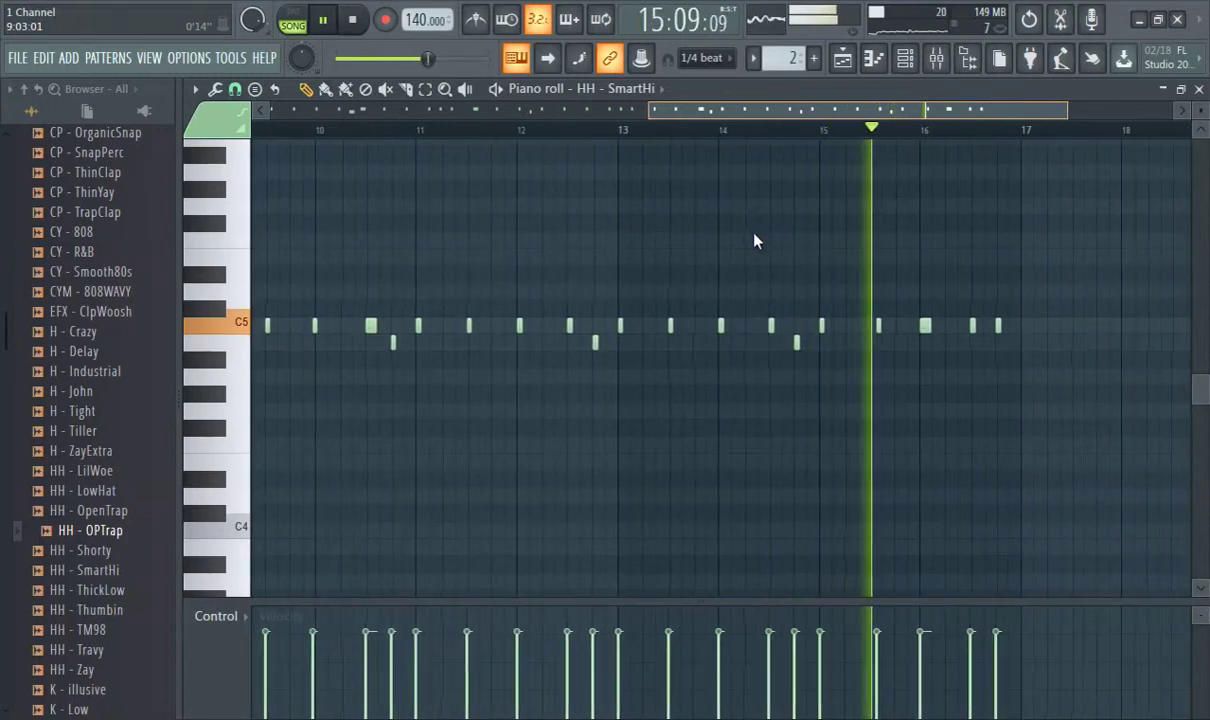
{"action": "left_click_drag", "start_coordinate": [745, 327], "coordinate": [737, 329]}
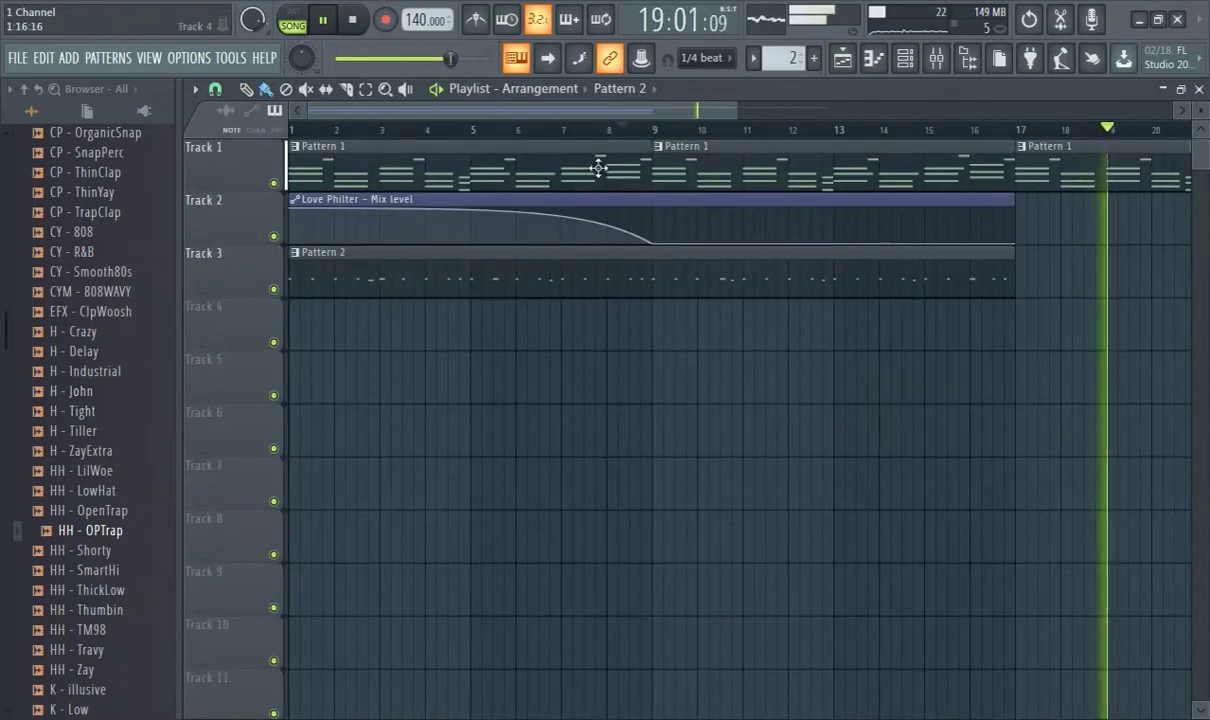
Step: Create Pattern 3 and place its clip on Track 4 at bar 1 of the playlist
{"action": "left_click", "coordinate": [813, 57]}
{"action": "left_click", "coordinate": [836, 82]}
{"action": "left_click", "coordinate": [302, 330]}
Step: Select the HH - OPTrap channel and record an open-hat part into Pattern 3 while the song plays from bar 1
{"action": "left_click", "coordinate": [925, 60]}
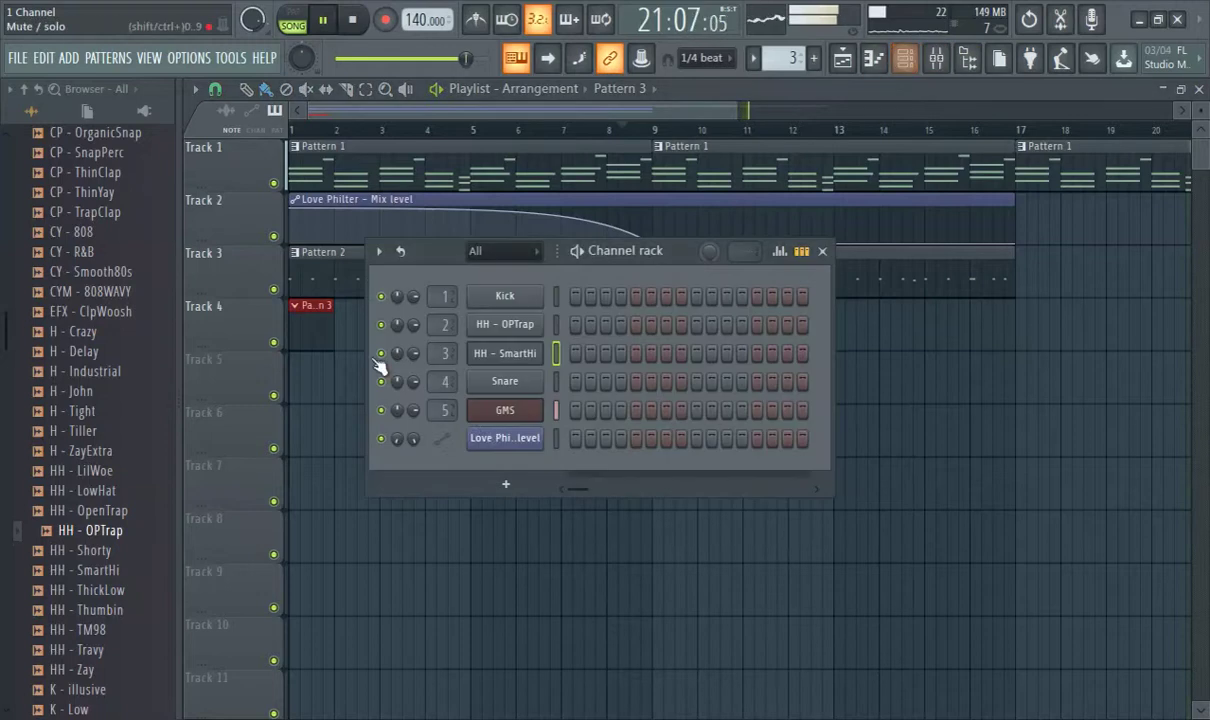
{"action": "left_click", "coordinate": [517, 331]}
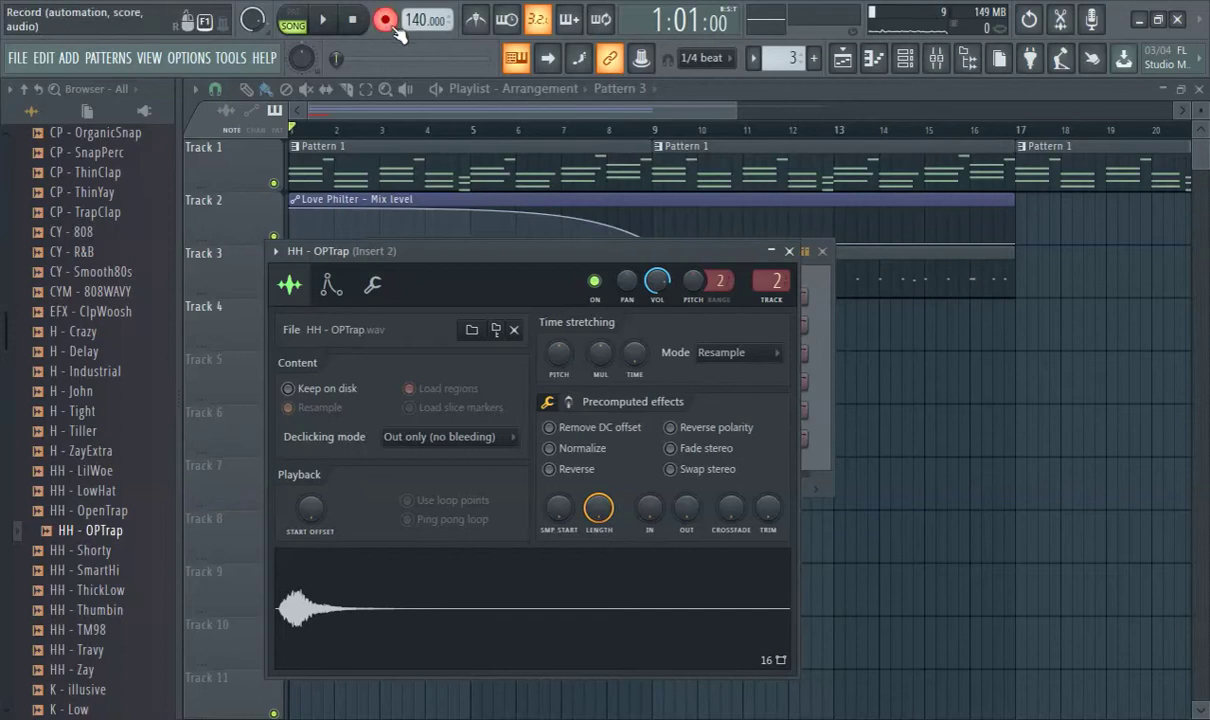
{"action": "left_click", "coordinate": [379, 114]}
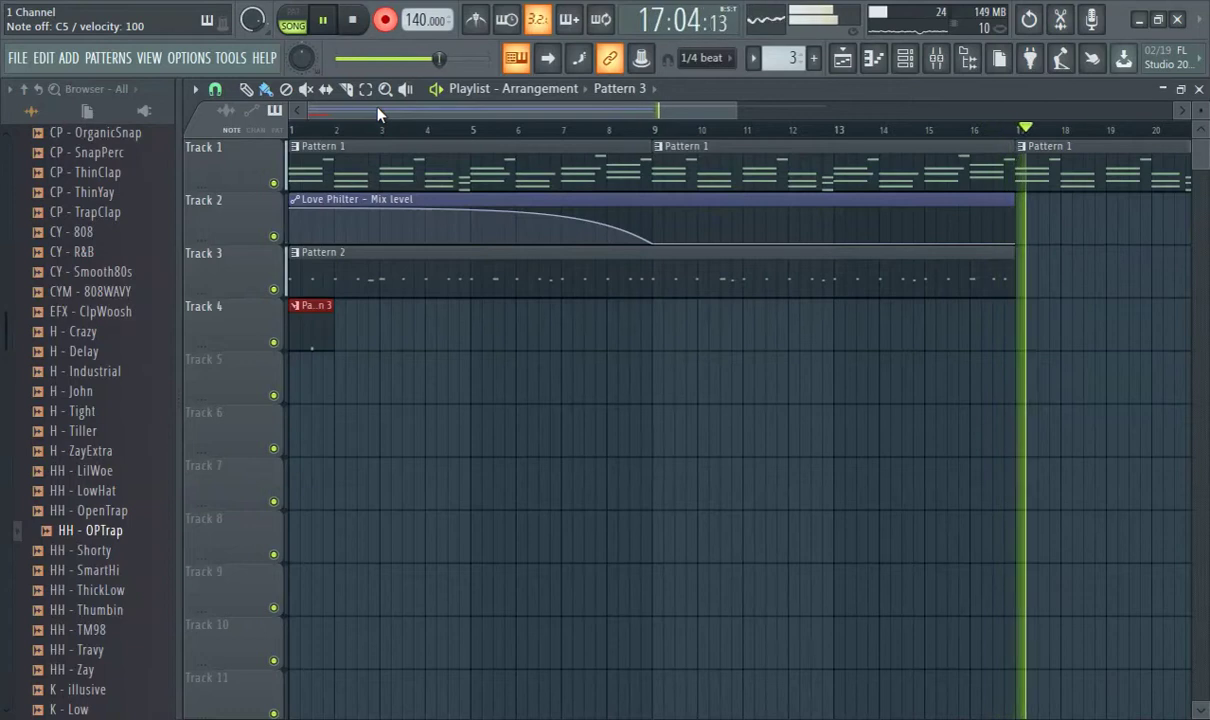
Step: Extend the Pattern 3 clip on Track 4 to the start of bar 17, removing any stray copy on Track 5
{"action": "left_click_drag", "start_coordinate": [332, 350], "coordinate": [1015, 348]}
{"action": "left_click", "coordinate": [427, 371]}
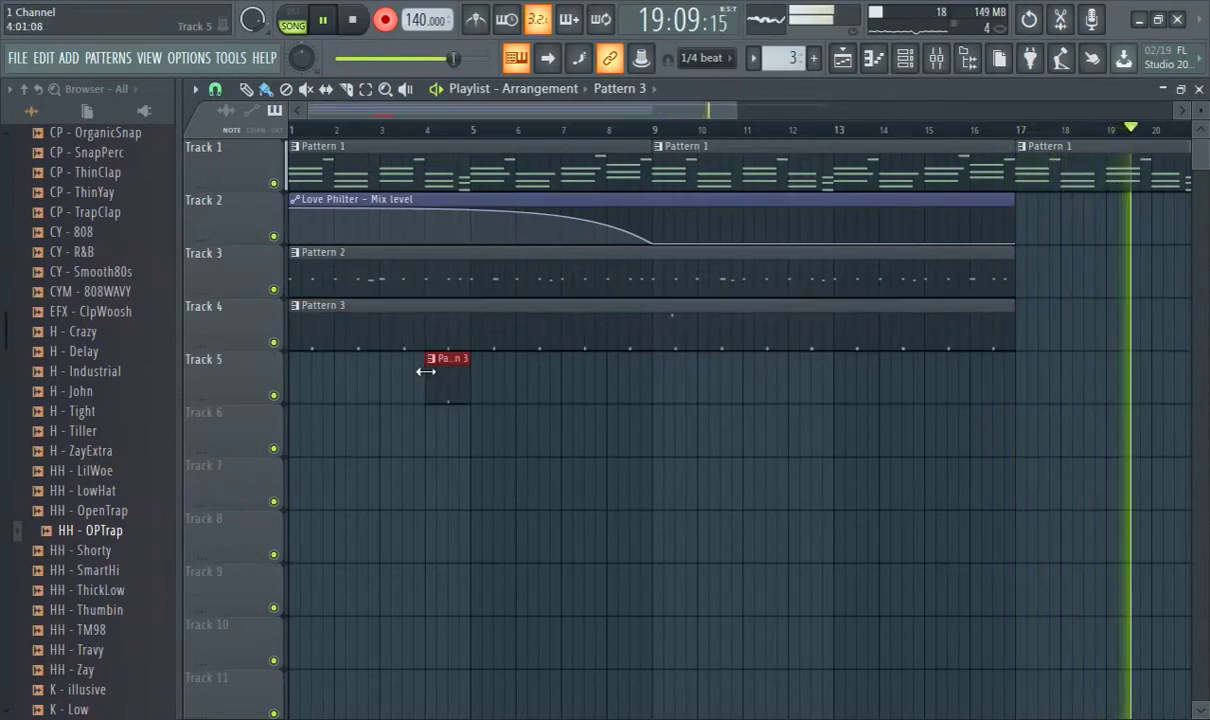
{"action": "right_click", "coordinate": [427, 371]}
Step: Delete the stray C6 note in bar 9 of Pattern 3's HH - OPTrap part and return to the playlist
{"action": "double_click", "coordinate": [432, 329]}
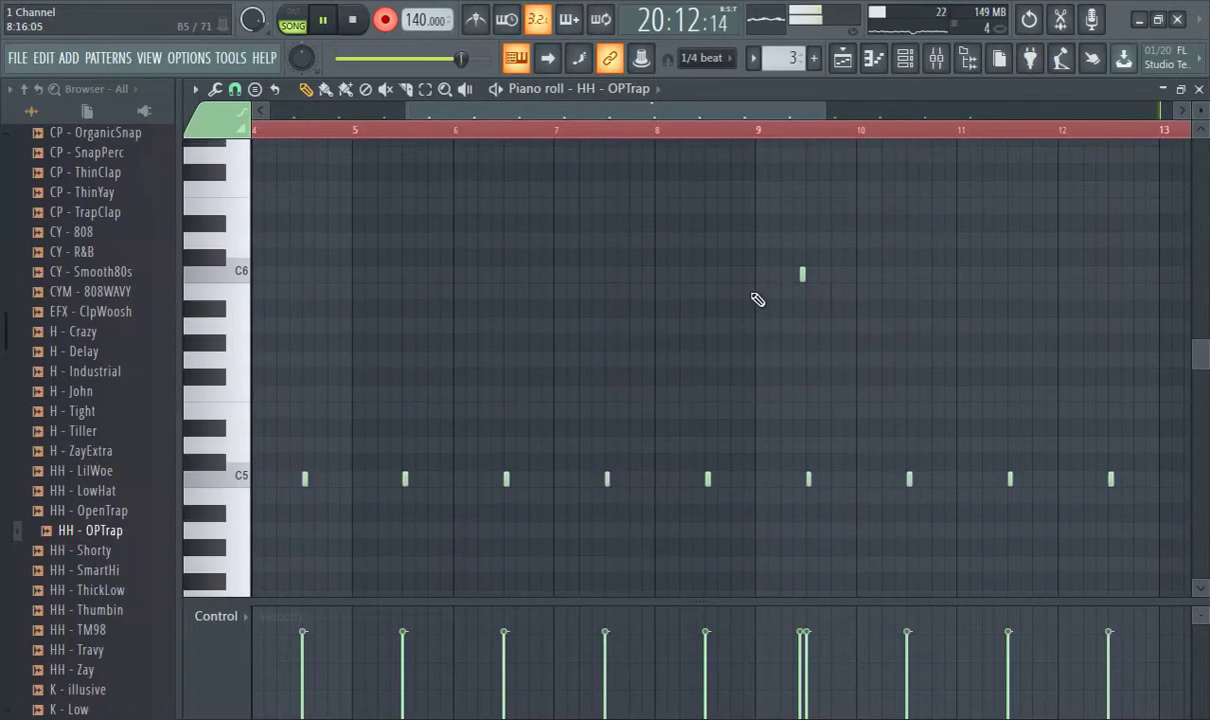
{"action": "left_click", "coordinate": [843, 62]}
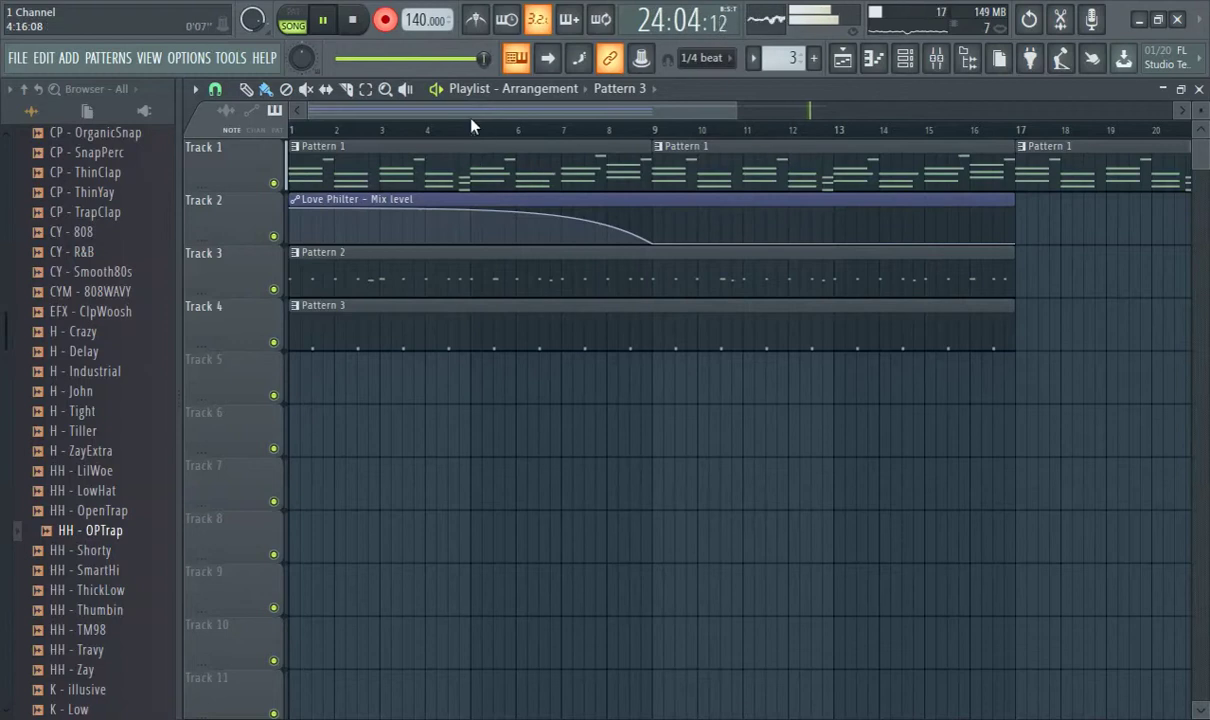
Step: Replay the arrangement from bar 1 to hear both hi-hat parts with the melody
{"action": "mouse_move", "coordinate": [444, 108]}
{"action": "left_mouse_down"}
{"action": "mouse_move", "coordinate": [535, 110]}
{"action": "mouse_move", "coordinate": [444, 110]}
{"action": "left_mouse_up"}
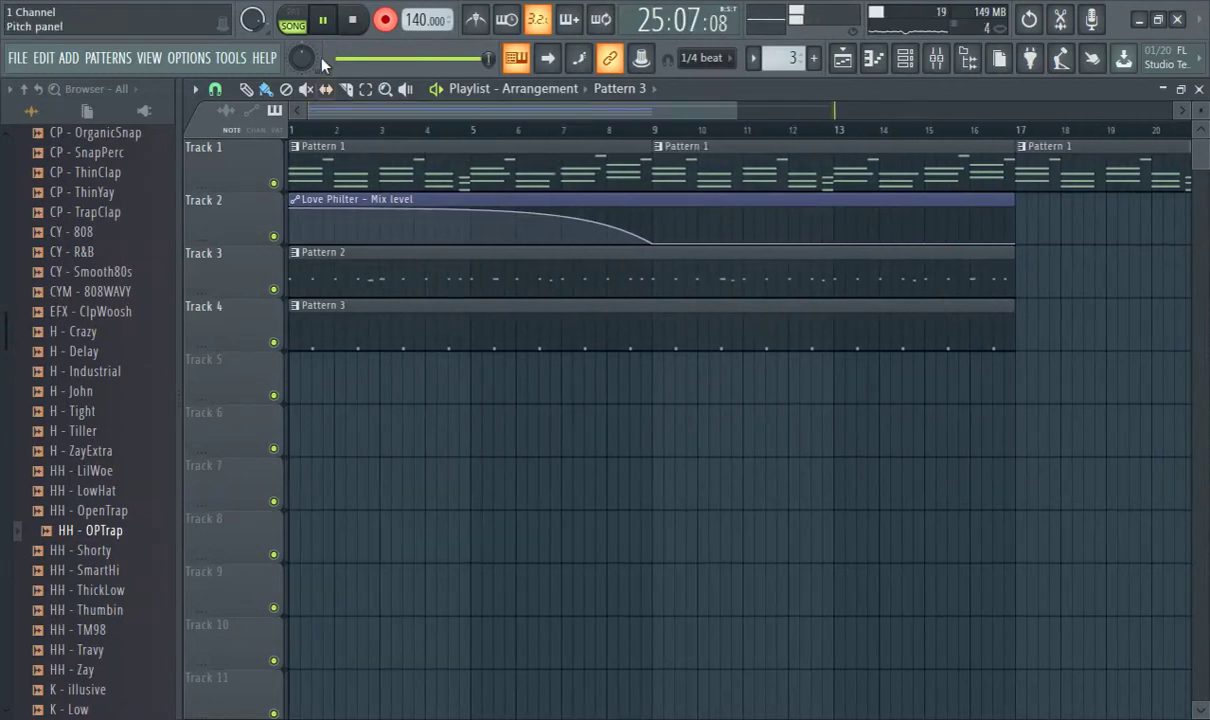
{"action": "left_click", "coordinate": [316, 126]}
{"action": "left_click", "coordinate": [300, 128]}
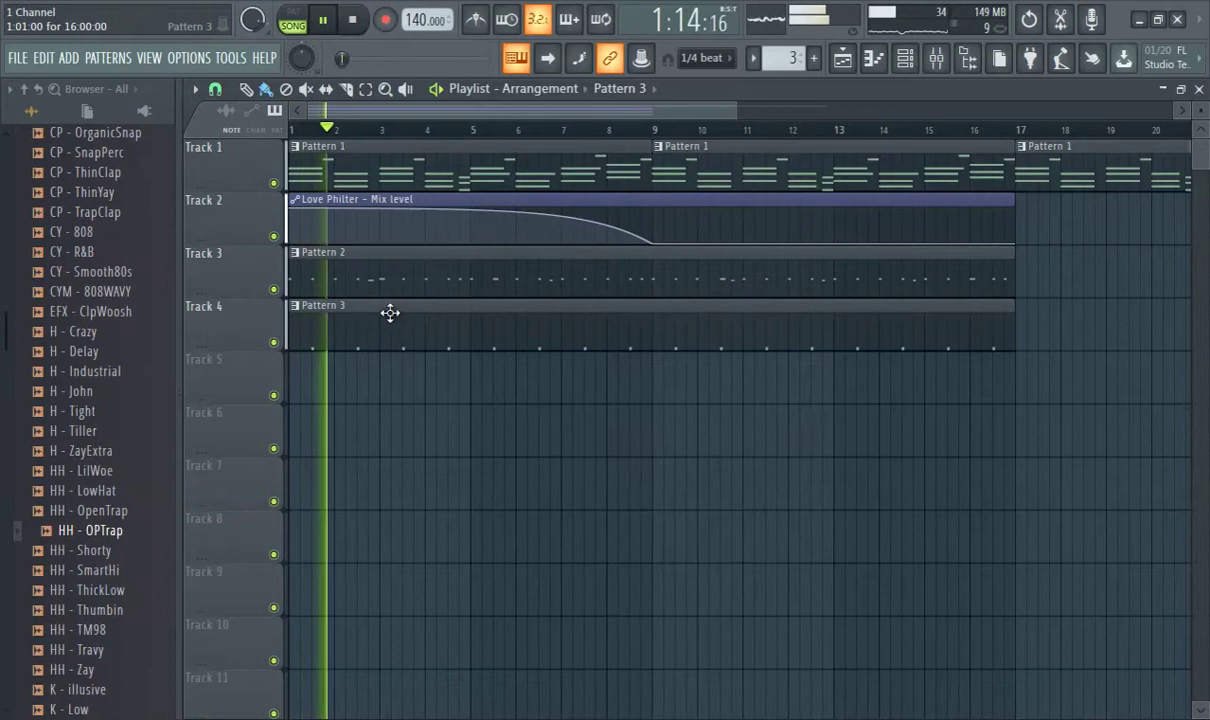
Step: Balance the two hi-hats in the mixer by adjusting the Insert 2 and Insert 3 volumes, keeping Insert 2 quieter
{"action": "key", "text": "F6"}
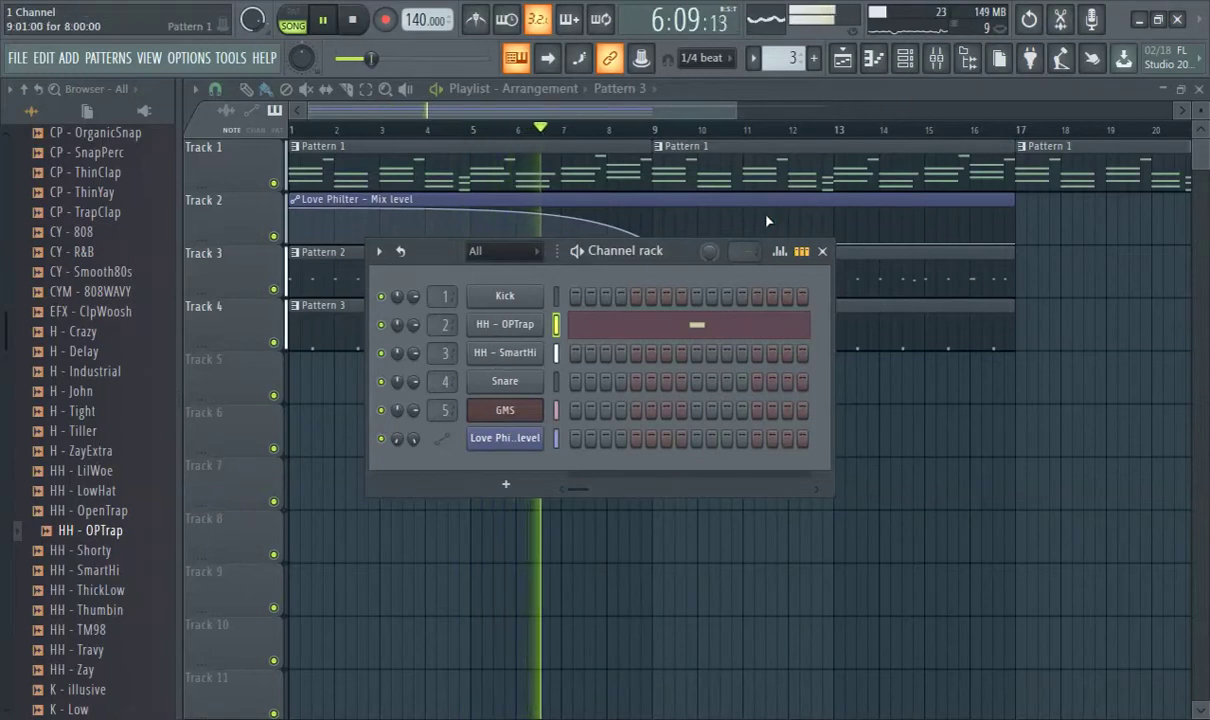
{"action": "left_click", "coordinate": [940, 60]}
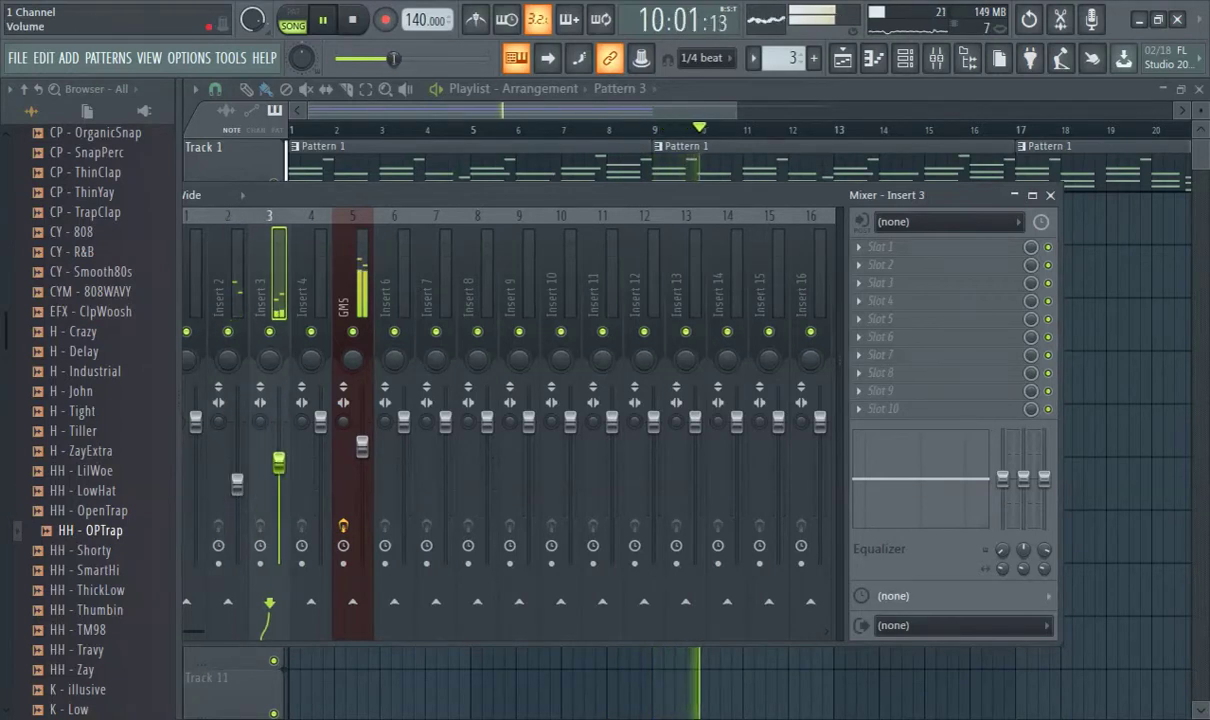
{"action": "left_click_drag", "start_coordinate": [240, 494], "coordinate": [249, 472]}
{"action": "left_click", "coordinate": [278, 464]}
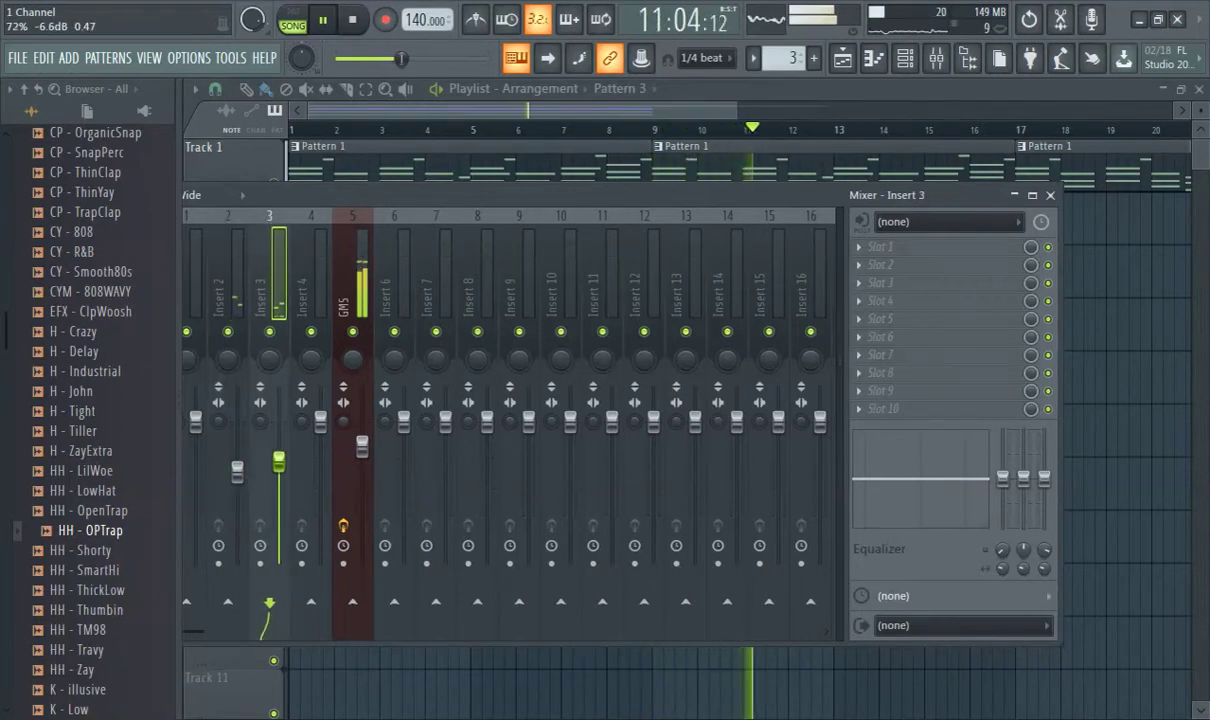
{"action": "left_click_drag", "start_coordinate": [280, 470], "coordinate": [237, 467]}
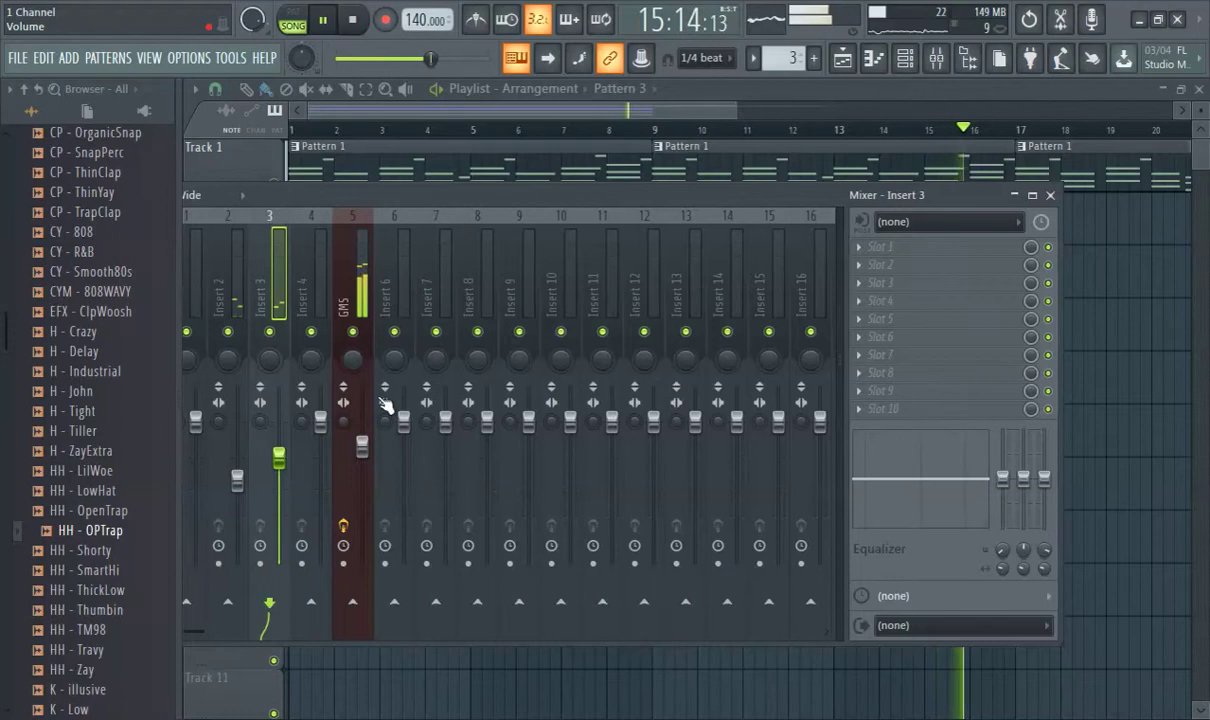
{"action": "key", "text": "F9"}
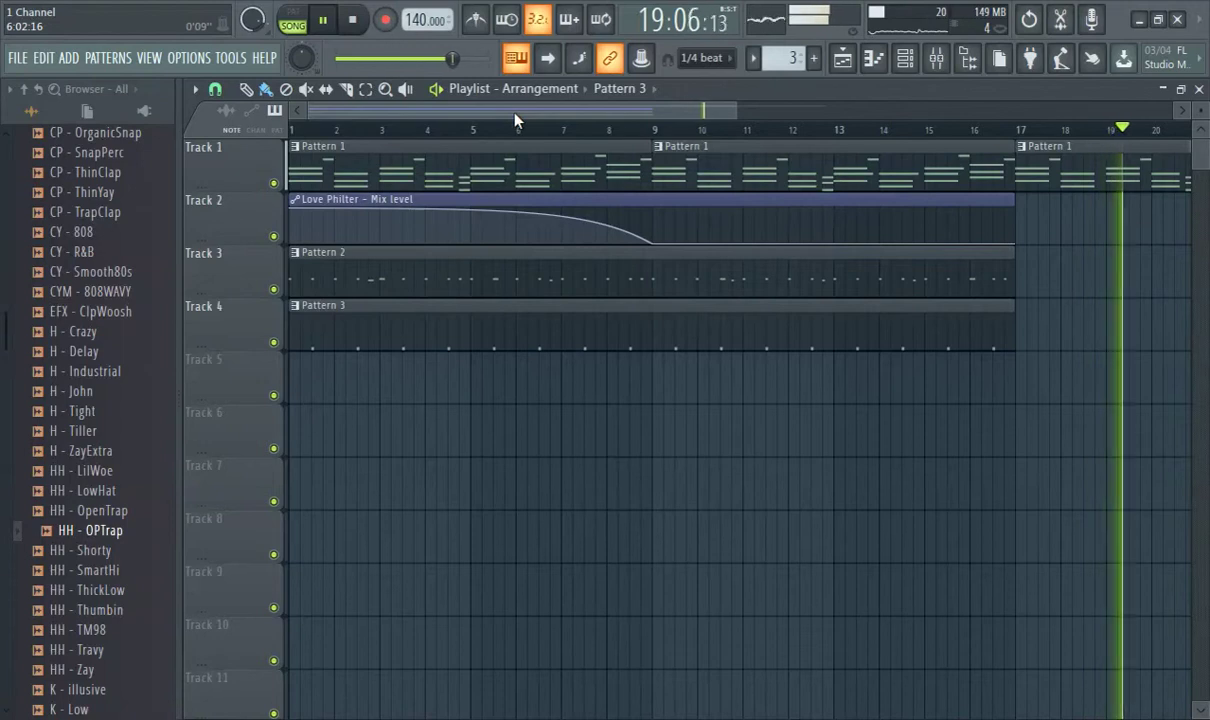
Step: Move the Pattern 2 and Pattern 3 clips on Tracks 3 and 4 to start at bar 9, leaving Track 5 empty
{"action": "scroll", "coordinate": [514, 118], "scroll_direction": "down", "scroll_amount": 2}
{"action": "scroll", "coordinate": [626, 121], "scroll_direction": "up", "scroll_amount": 2}
{"action": "left_click_drag", "start_coordinate": [600, 273], "coordinate": [932, 295]}
{"action": "left_click_drag", "start_coordinate": [638, 346], "coordinate": [953, 366]}
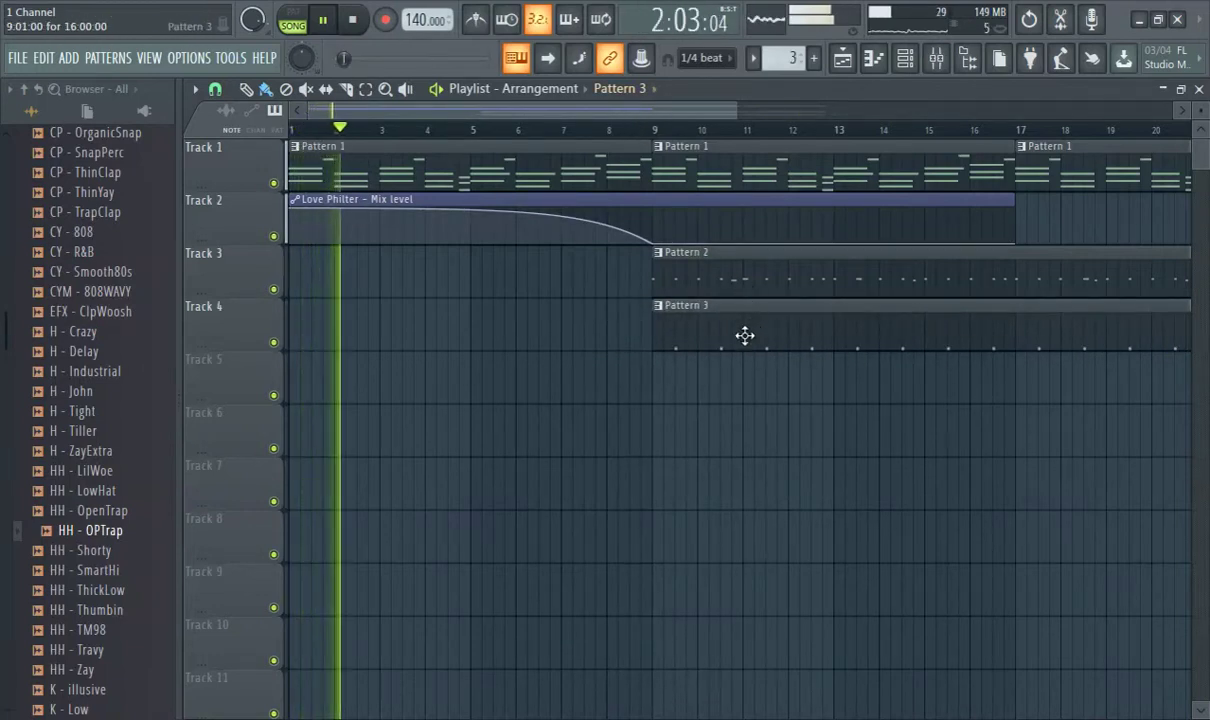
{"action": "left_click", "coordinate": [386, 378]}
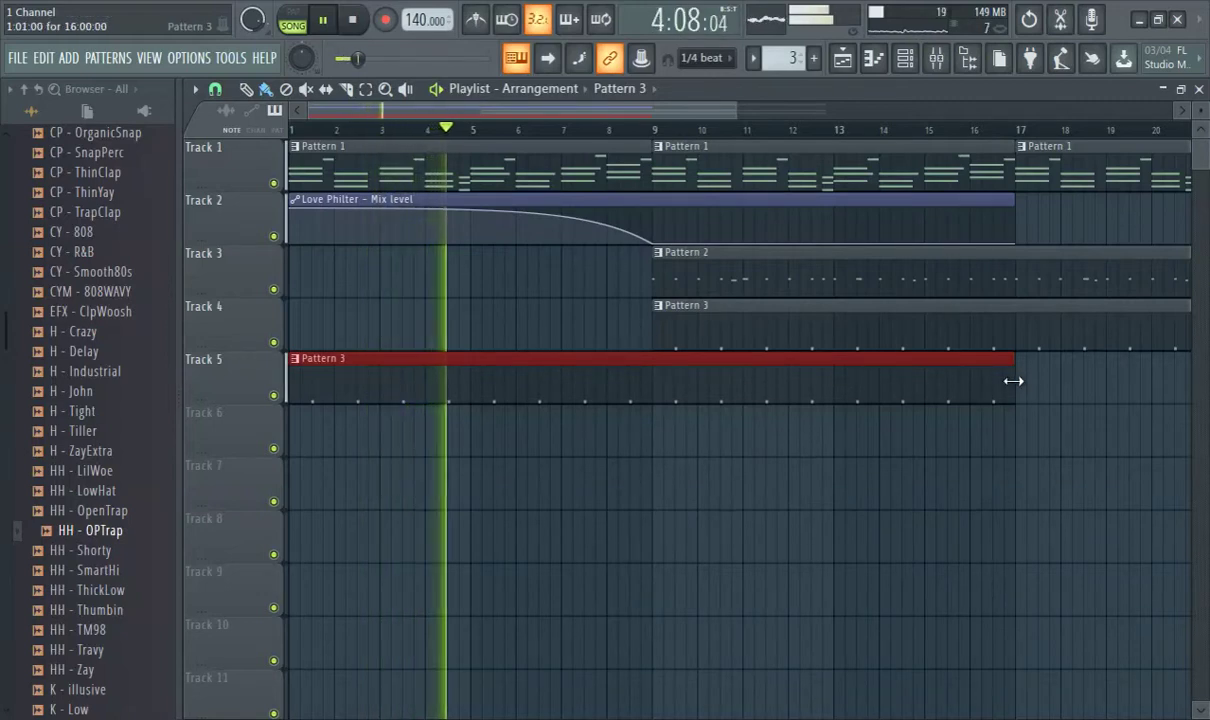
{"action": "right_click", "coordinate": [873, 397]}
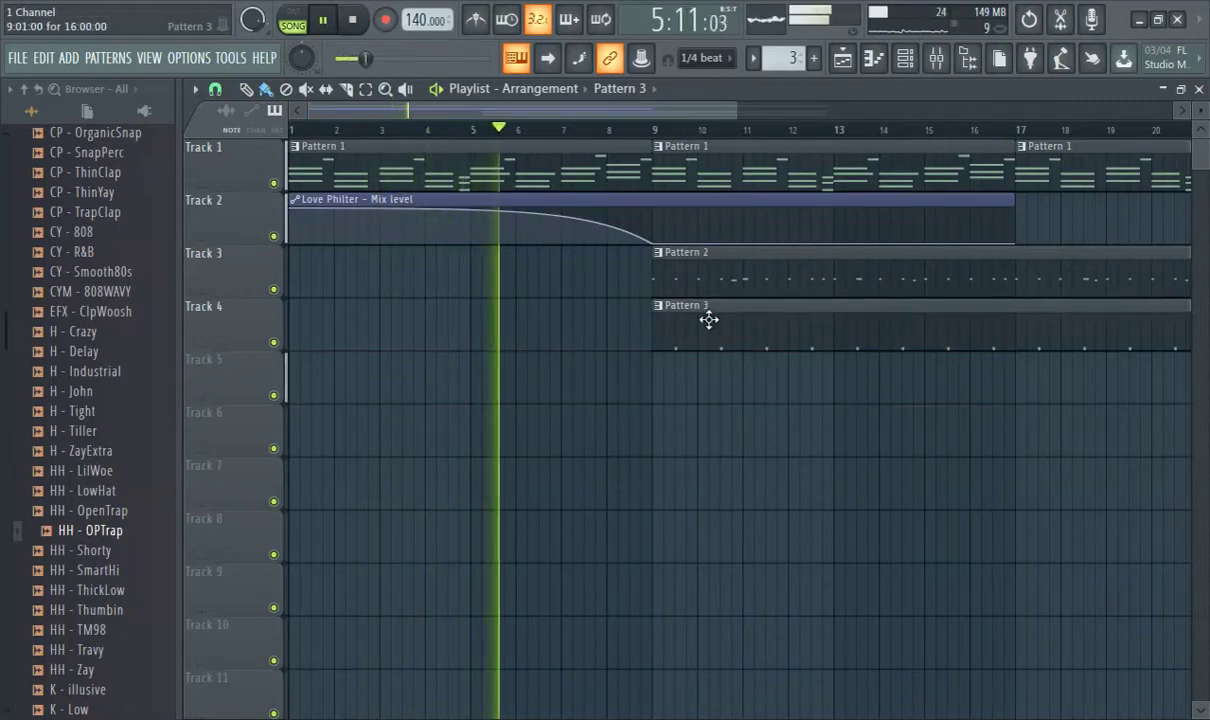
Step: Lower the mixer volume of Insert 2 slightly and replay the transition into bar 9
{"action": "key", "text": "F9"}
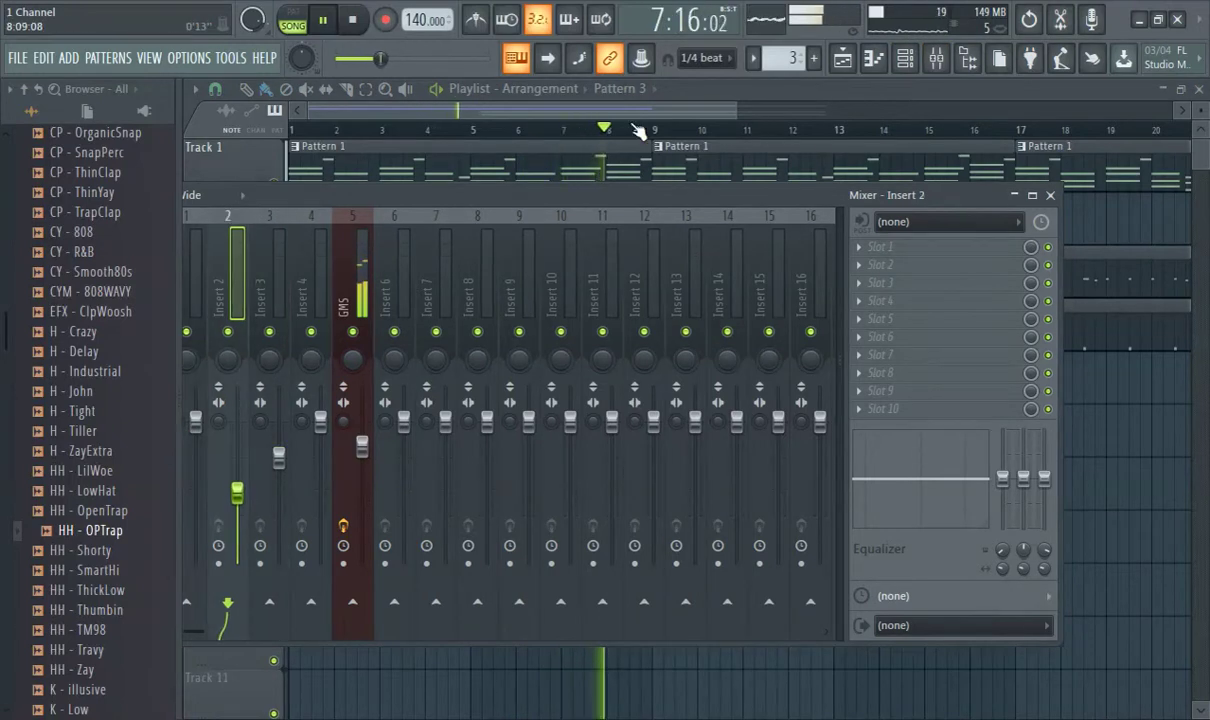
{"action": "key", "text": "F9"}
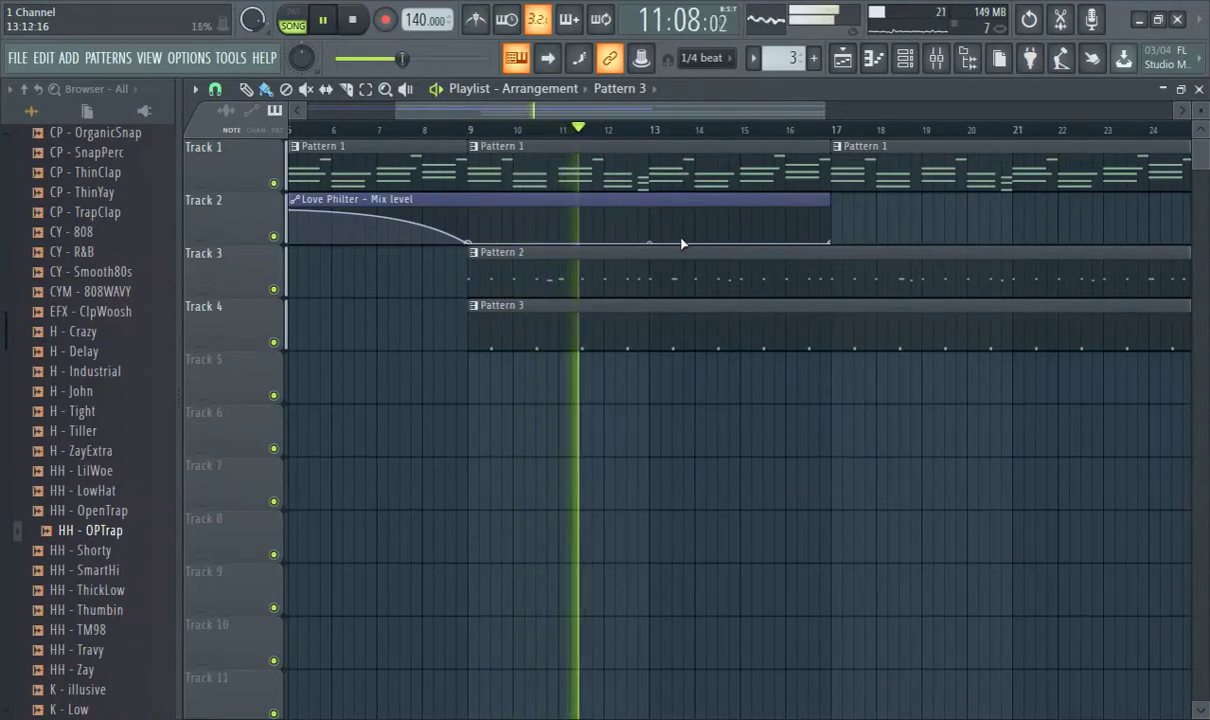
{"action": "left_click", "coordinate": [480, 140]}
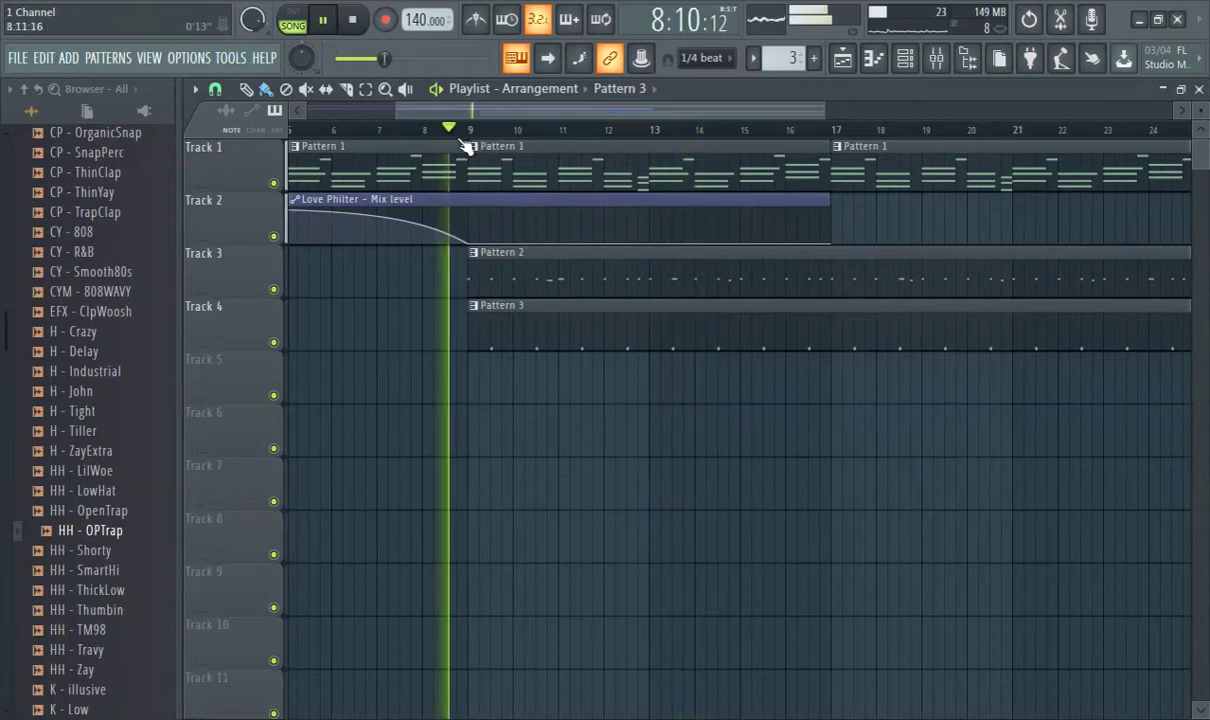
Step: Open Pattern 3's HH - OPTrap notes in the piano roll and add a C5 note on beat 4 of bar 4
{"action": "double_click", "coordinate": [551, 310]}
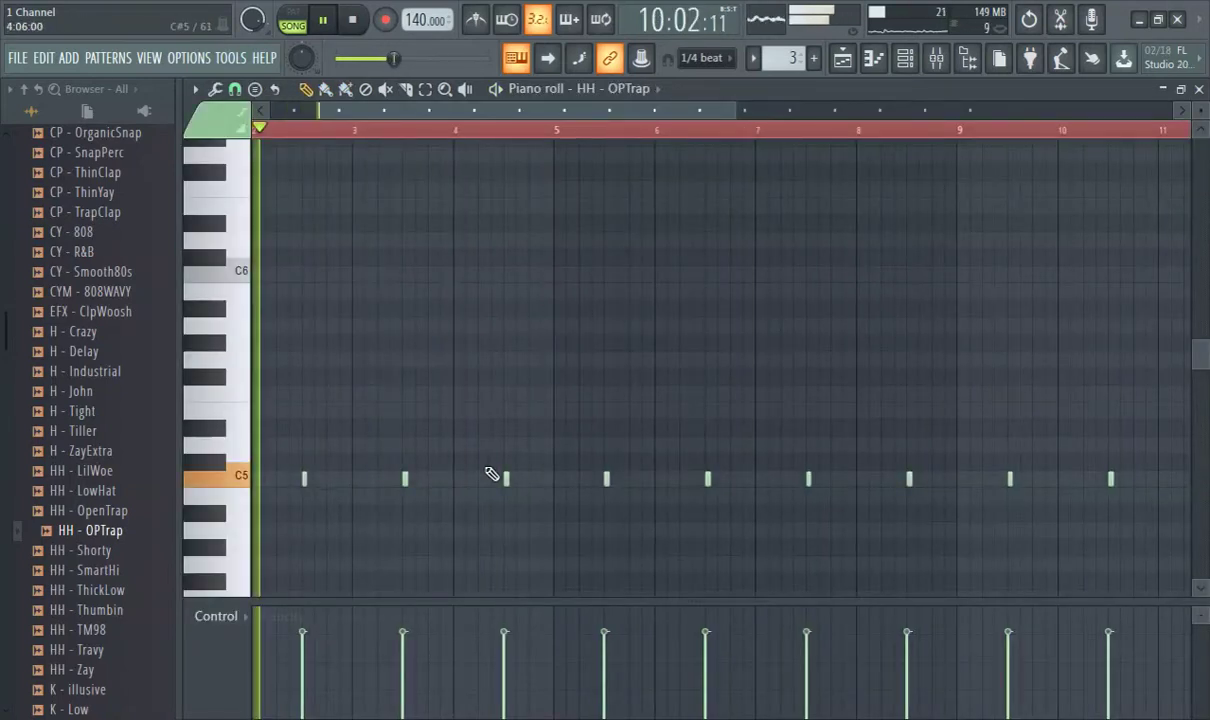
{"action": "scroll", "coordinate": [545, 480], "scroll_direction": "down", "scroll_amount": 2}
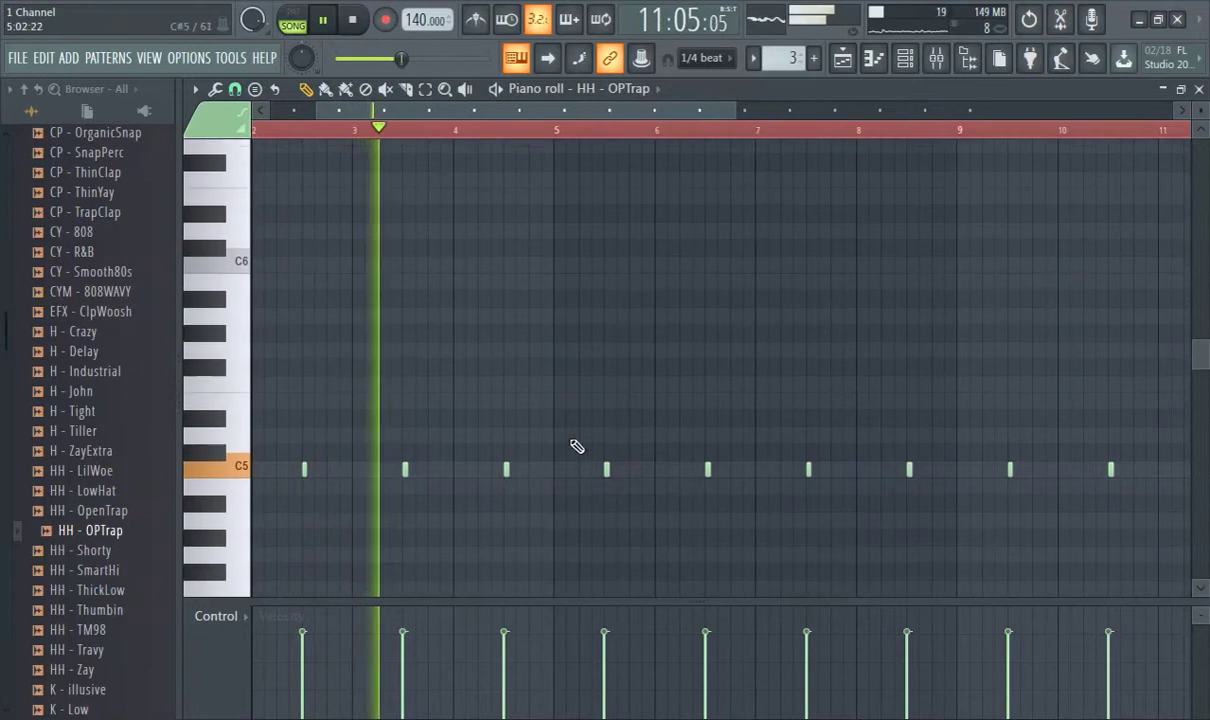
{"action": "left_click", "coordinate": [533, 430]}
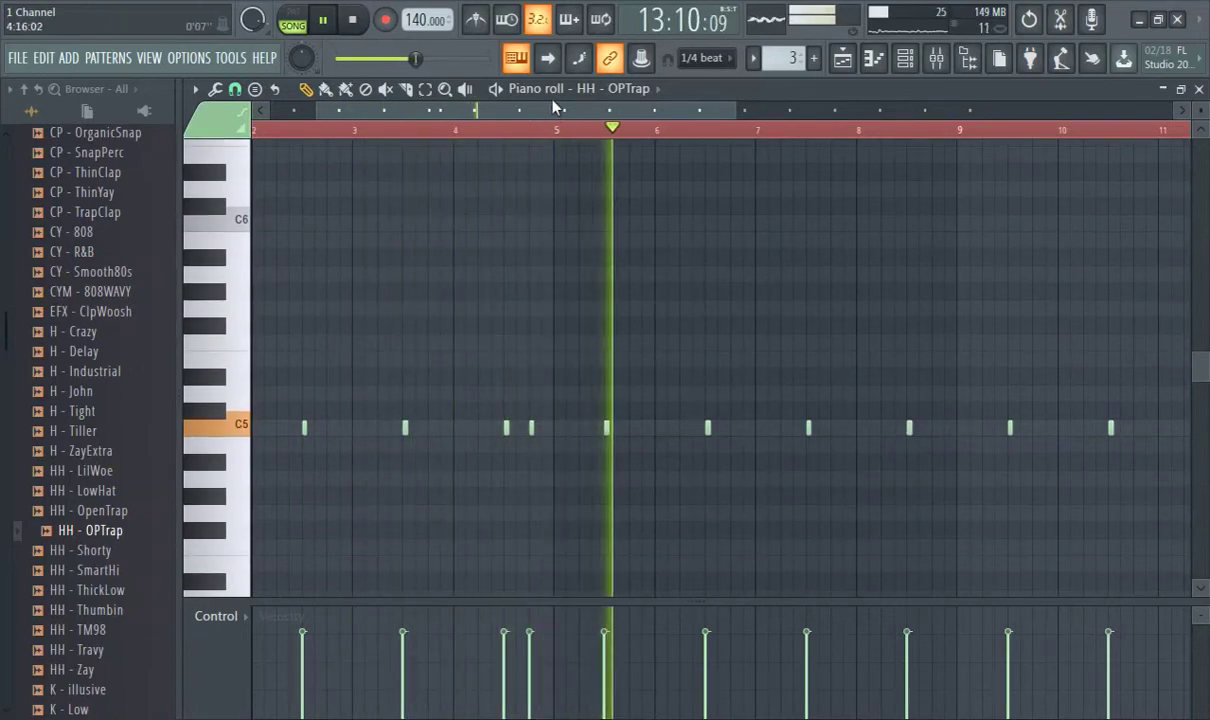
Step: Add C5 open-hat notes on beat 4 of bar 12 and beat 4 of bar 16 in Pattern 3
{"action": "left_click_drag", "start_coordinate": [553, 102], "coordinate": [830, 377]}
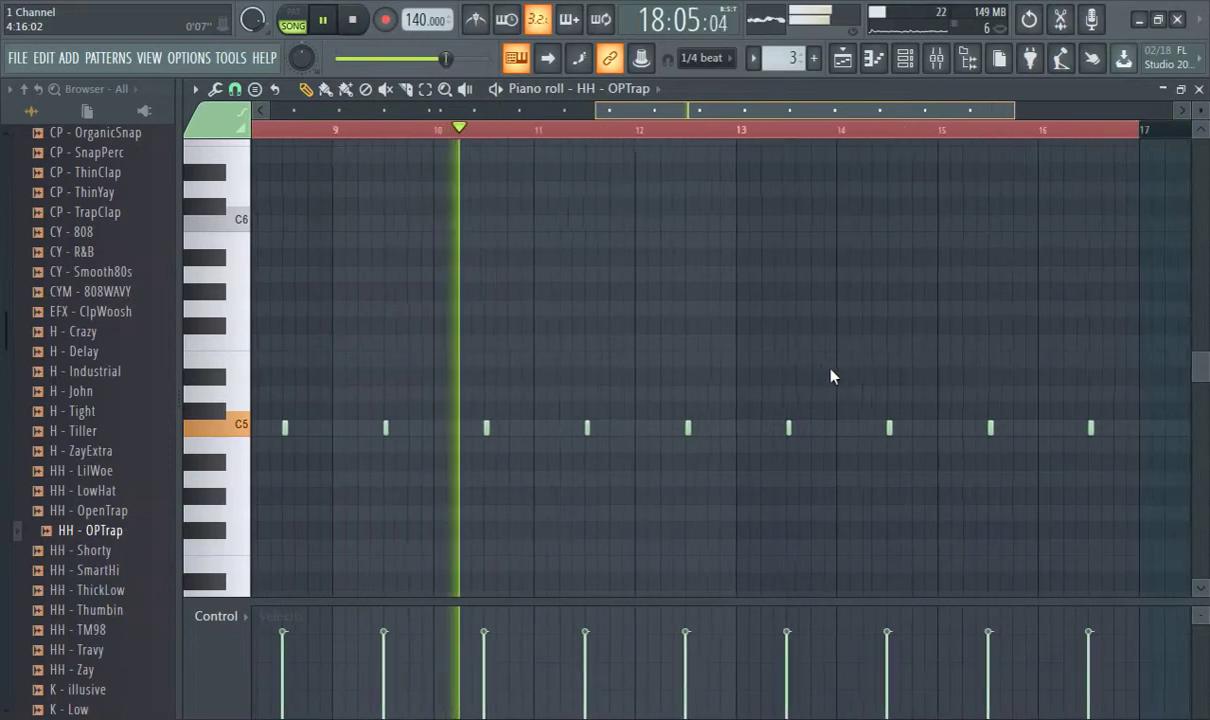
{"action": "left_click", "coordinate": [711, 430]}
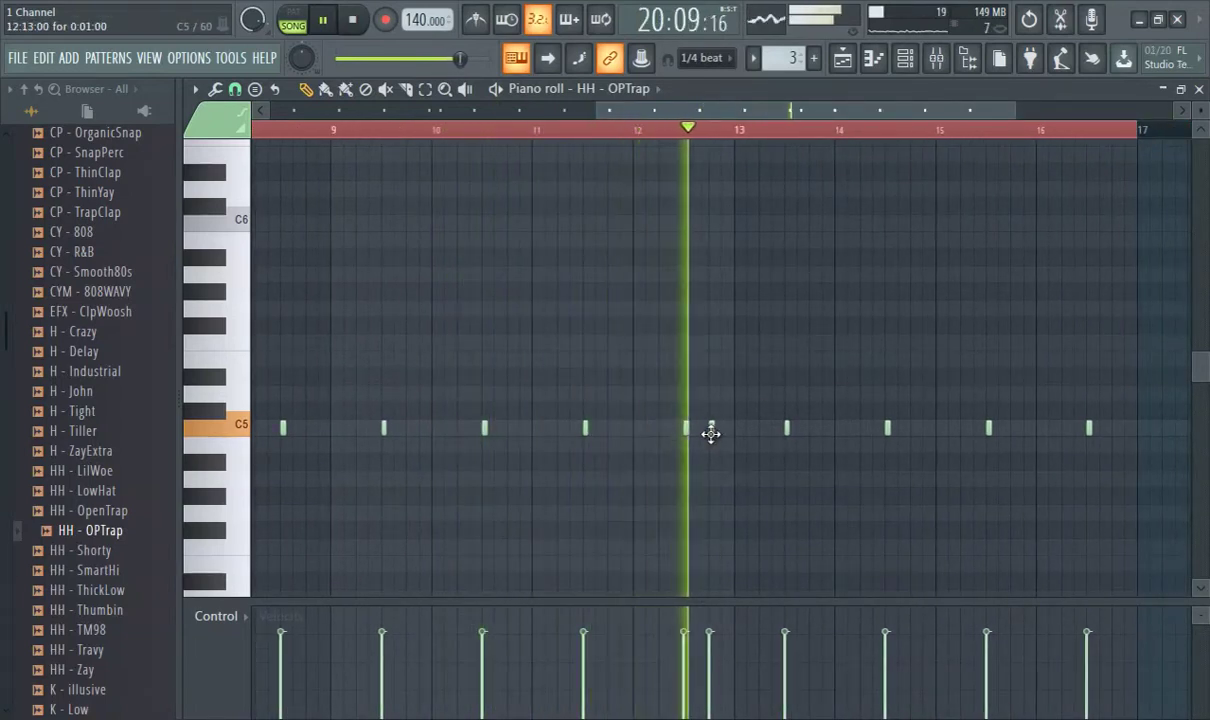
{"action": "left_click_drag", "start_coordinate": [640, 105], "coordinate": [862, 211]}
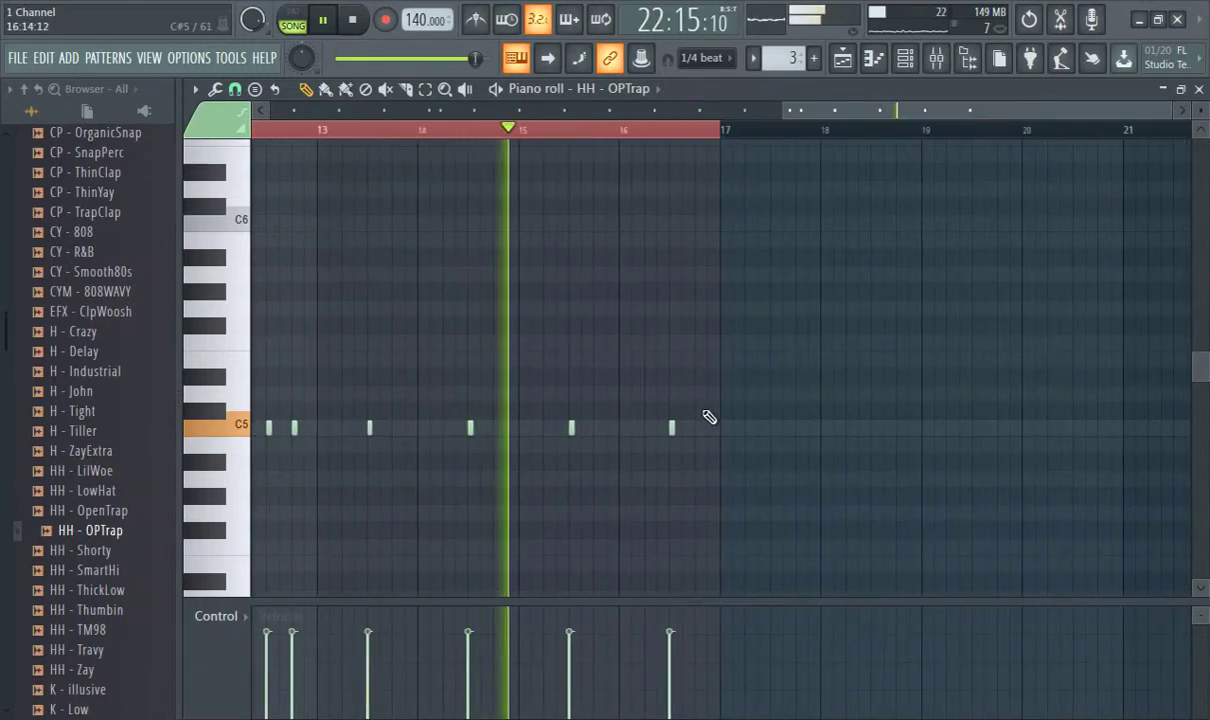
{"action": "left_click", "coordinate": [698, 432]}
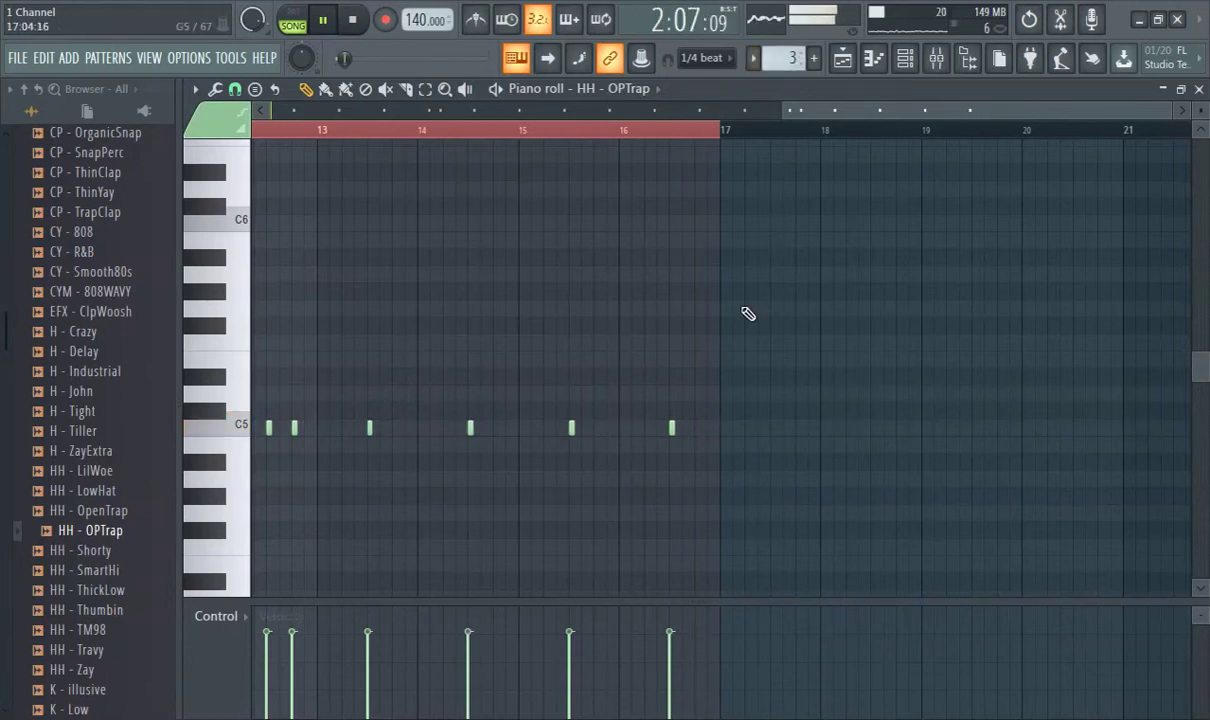
{"action": "left_click_drag", "start_coordinate": [826, 112], "coordinate": [860, 150]}
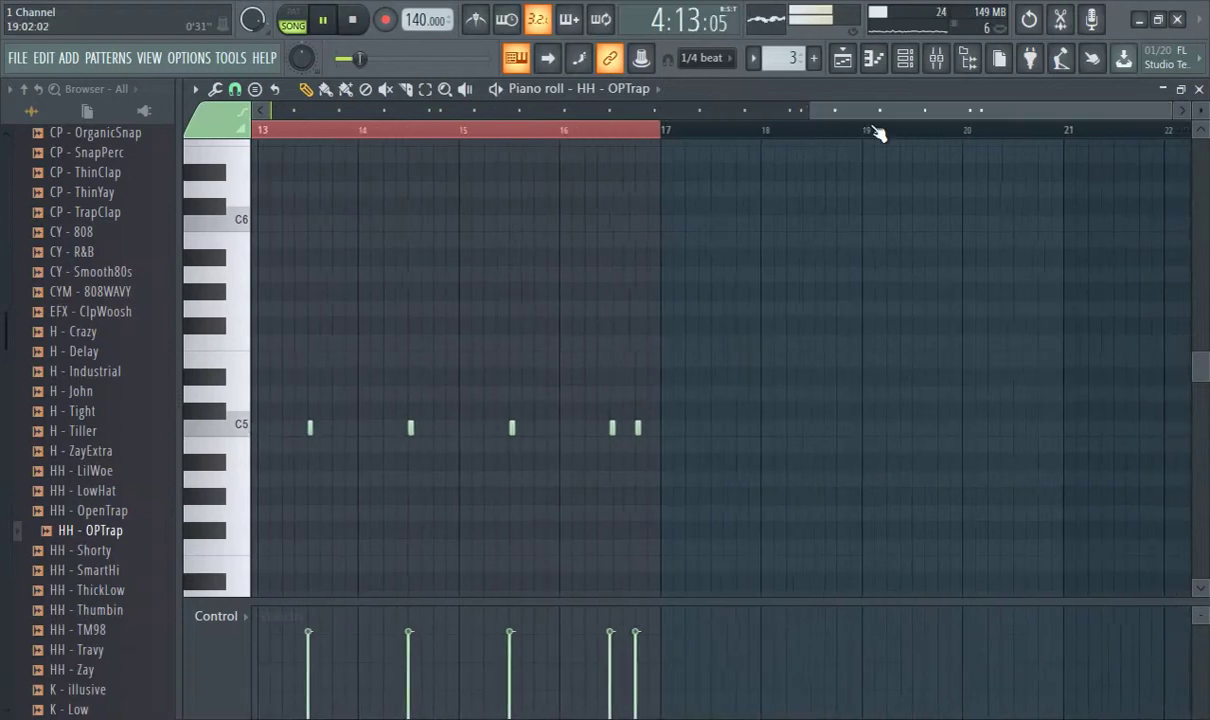
Step: Return to the playlist, show the arrangement from bar 1 and stop playback
{"action": "left_click", "coordinate": [843, 57]}
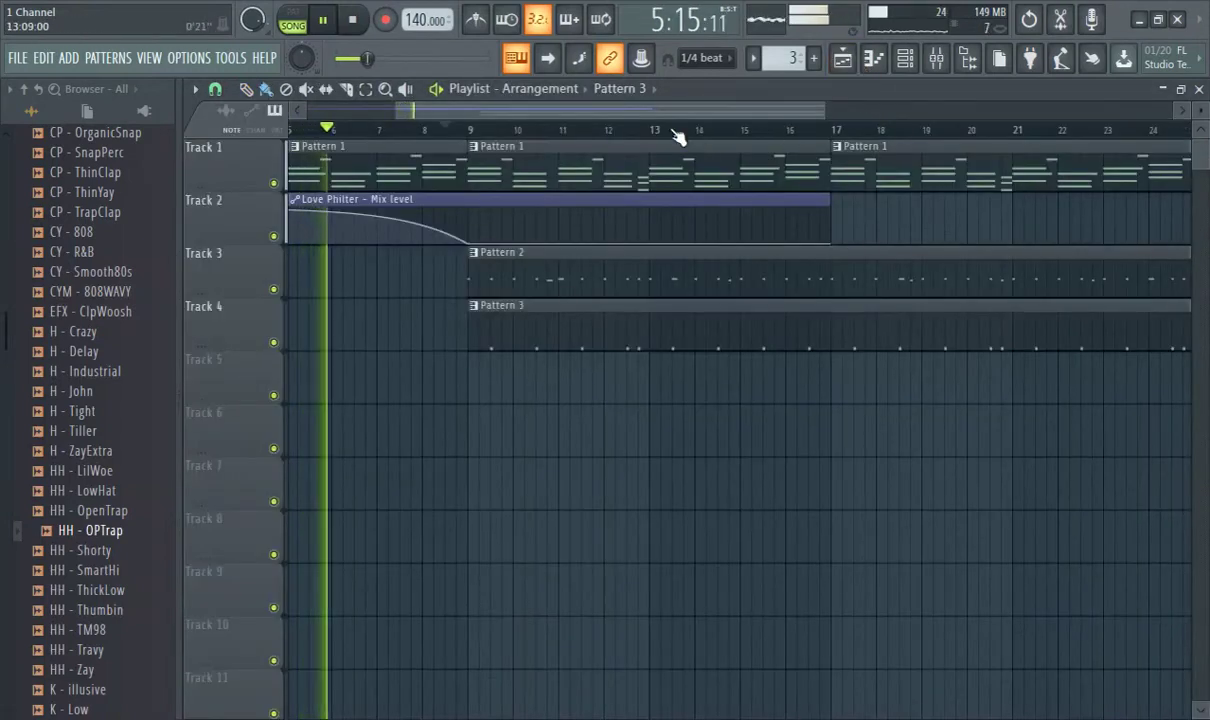
{"action": "scroll", "coordinate": [496, 123], "scroll_direction": "left", "scroll_amount": 2}
{"action": "scroll", "coordinate": [751, 144], "scroll_direction": "down", "scroll_amount": 4}
{"action": "scroll", "coordinate": [421, 171], "scroll_direction": "up", "scroll_amount": 4}
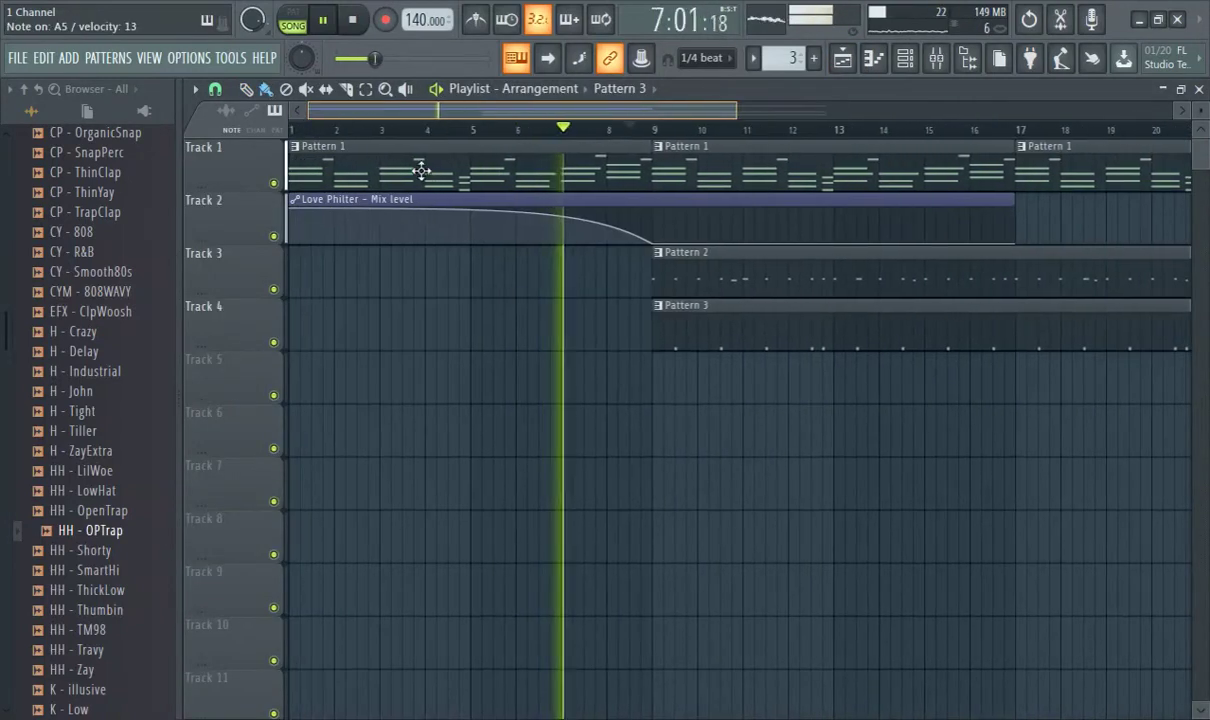
{"action": "left_click", "coordinate": [323, 20]}
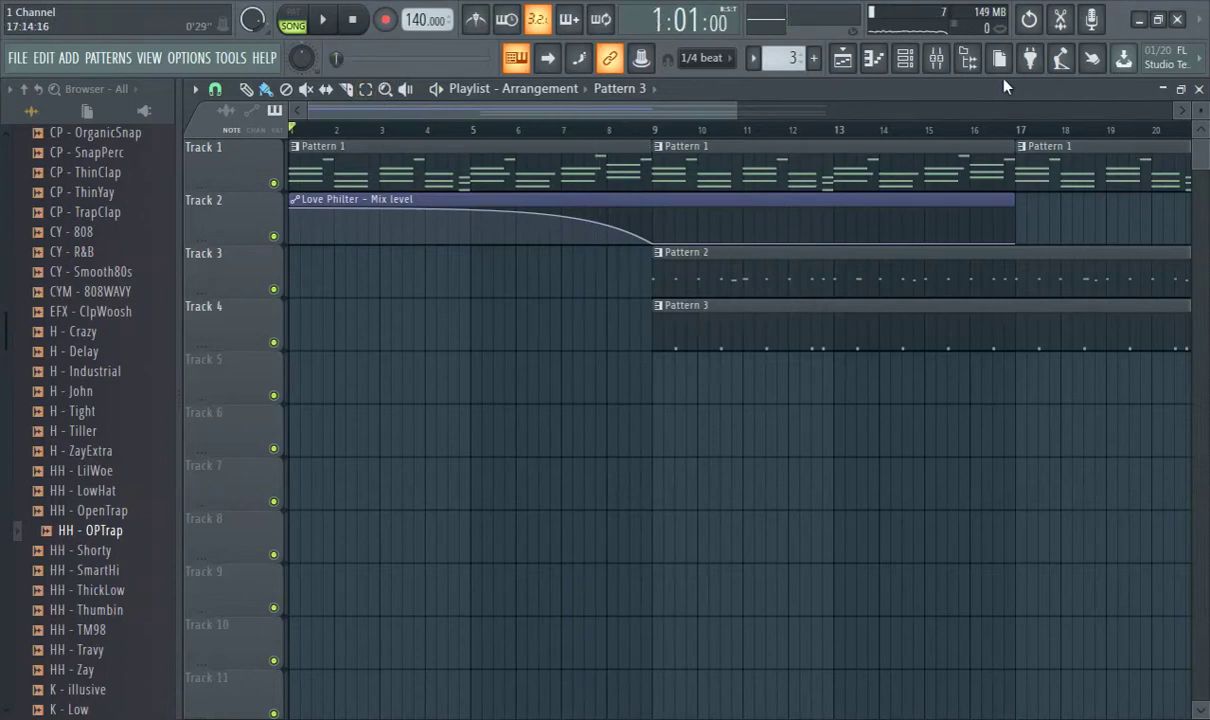
Step: Show the channel rack and compare the contents of Pattern 2 and Pattern 3
{"action": "left_click", "coordinate": [910, 59]}
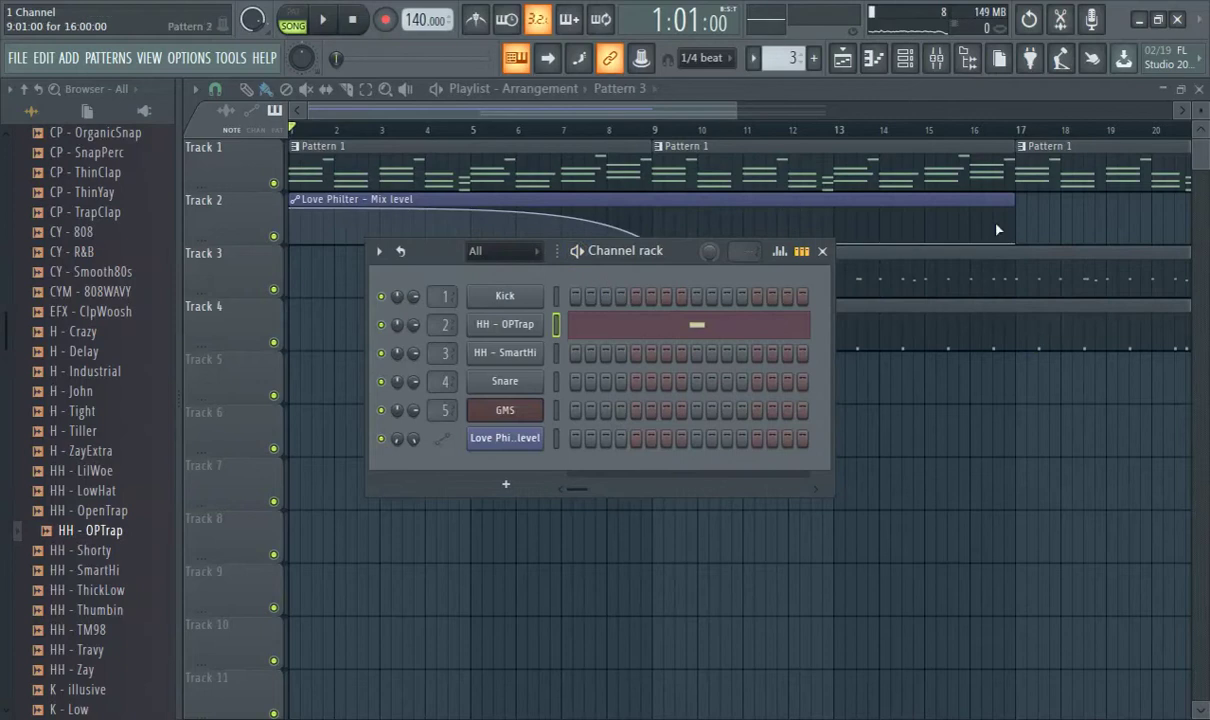
{"action": "scroll", "coordinate": [795, 57], "scroll_direction": "down", "scroll_amount": 1}
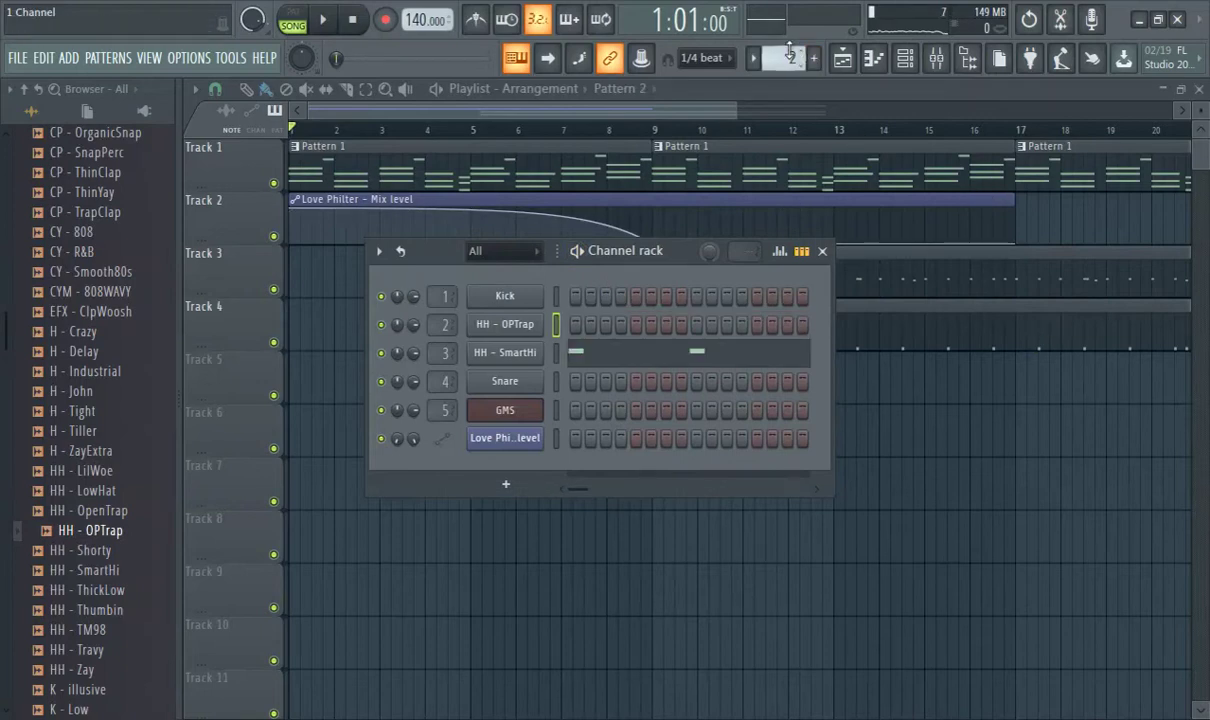
{"action": "scroll", "coordinate": [792, 57], "scroll_direction": "down", "scroll_amount": 1}
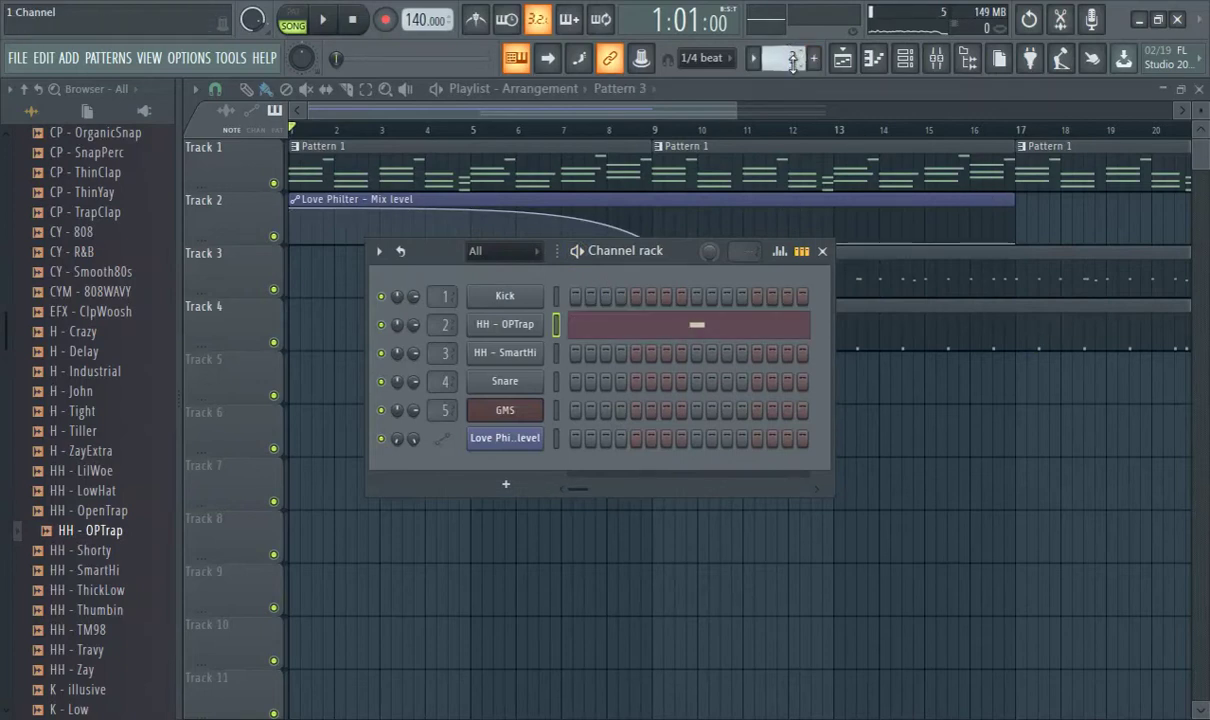
Step: Switch to the empty Pattern 4 and place a clip of it at bar 1 of Track 5
{"action": "scroll", "coordinate": [793, 60], "scroll_direction": "up", "scroll_amount": 1}
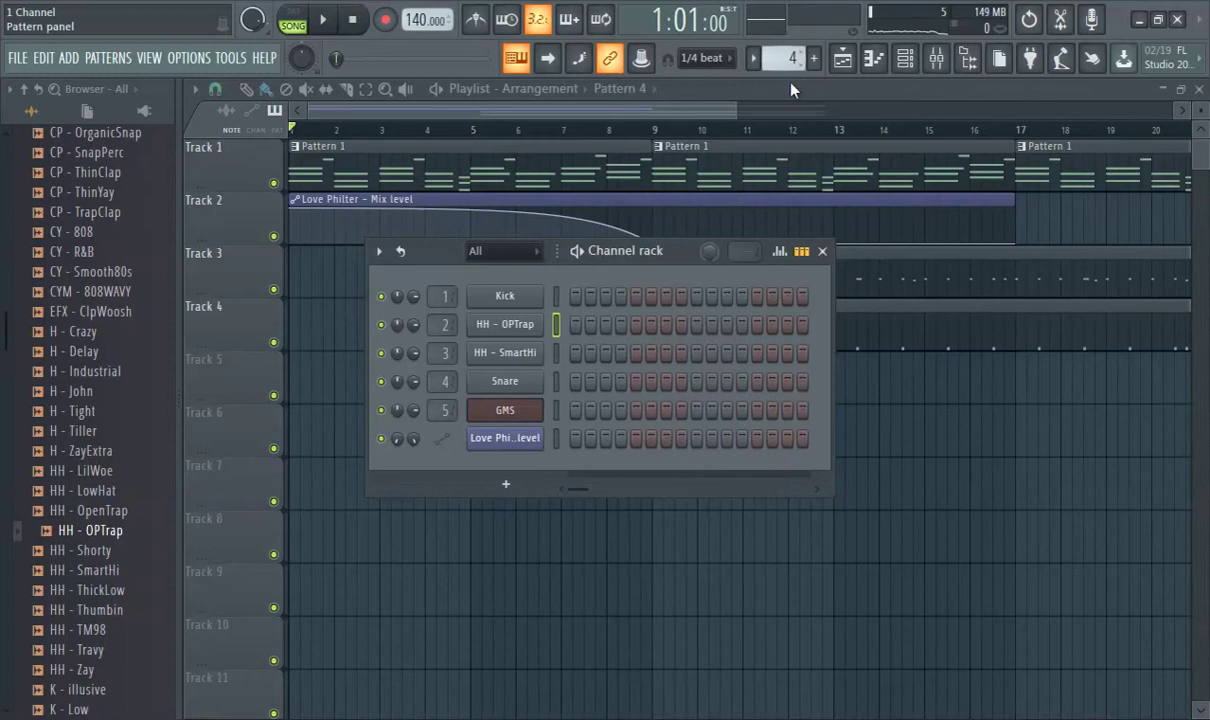
{"action": "key", "text": "F6"}
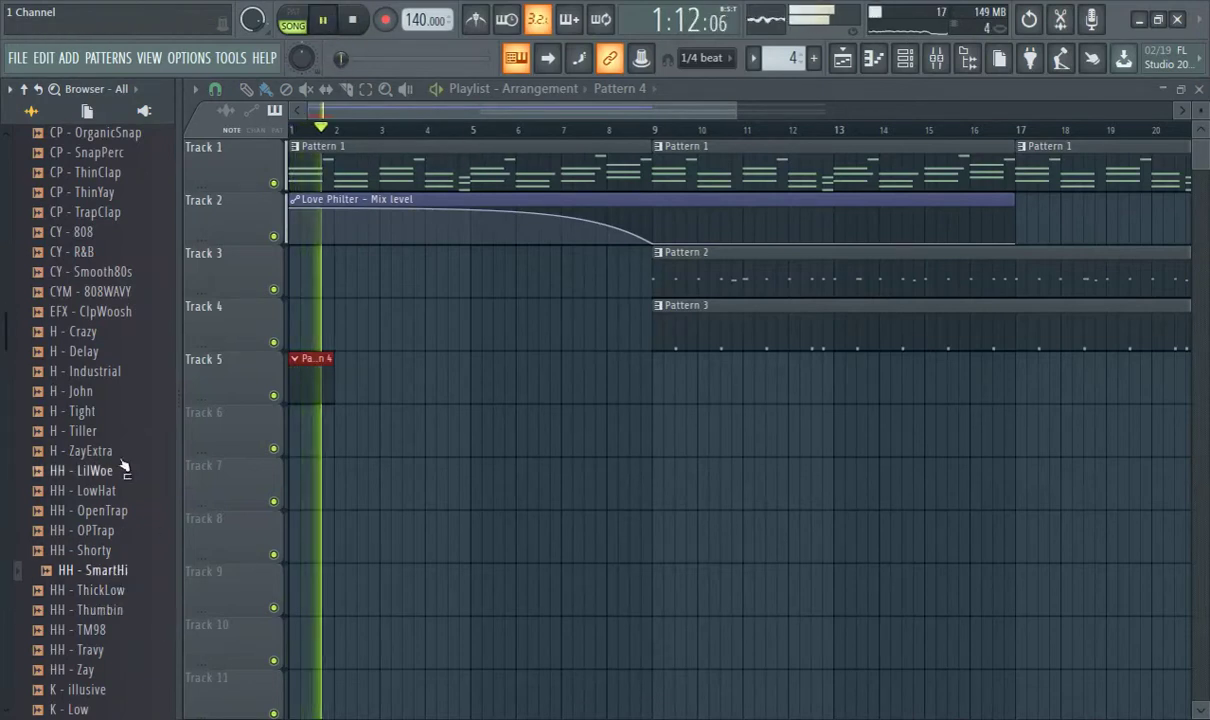
Step: Collapse the Downloads folder in the sample browser and open the Legacy folder inside Packs
{"action": "scroll", "coordinate": [89, 302], "scroll_direction": "up", "scroll_amount": 10}
{"action": "left_click", "coordinate": [67, 259]}
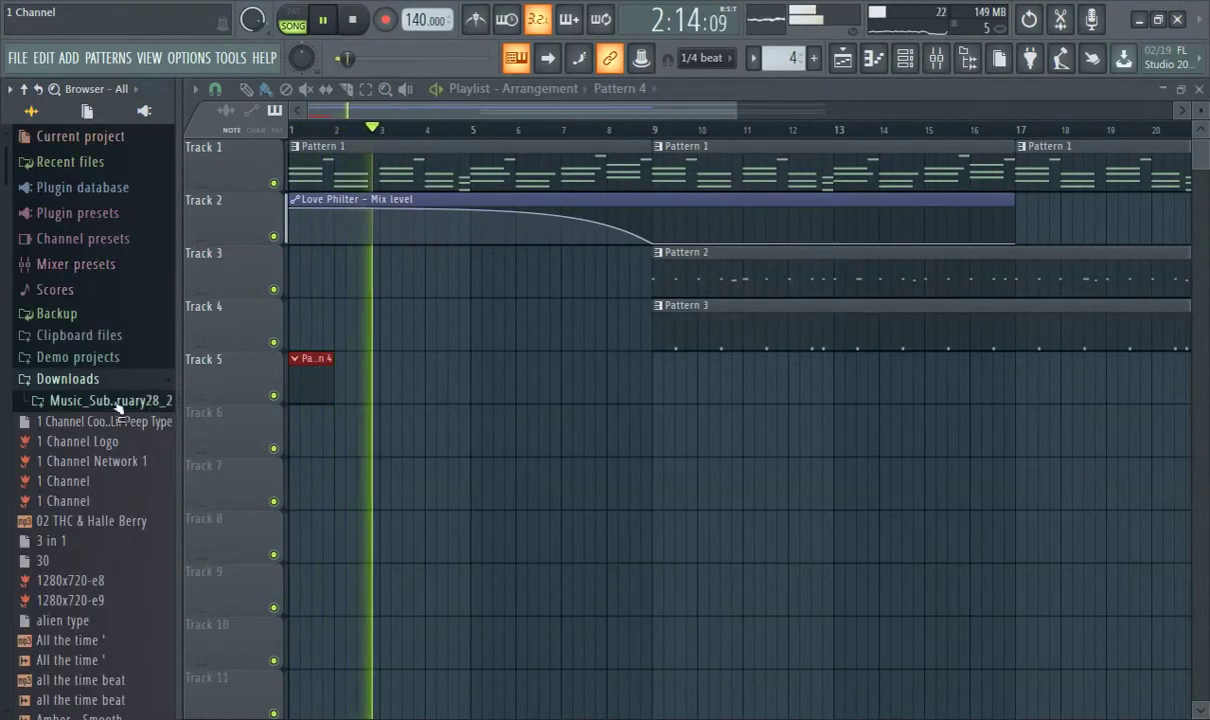
{"action": "left_click", "coordinate": [90, 380]}
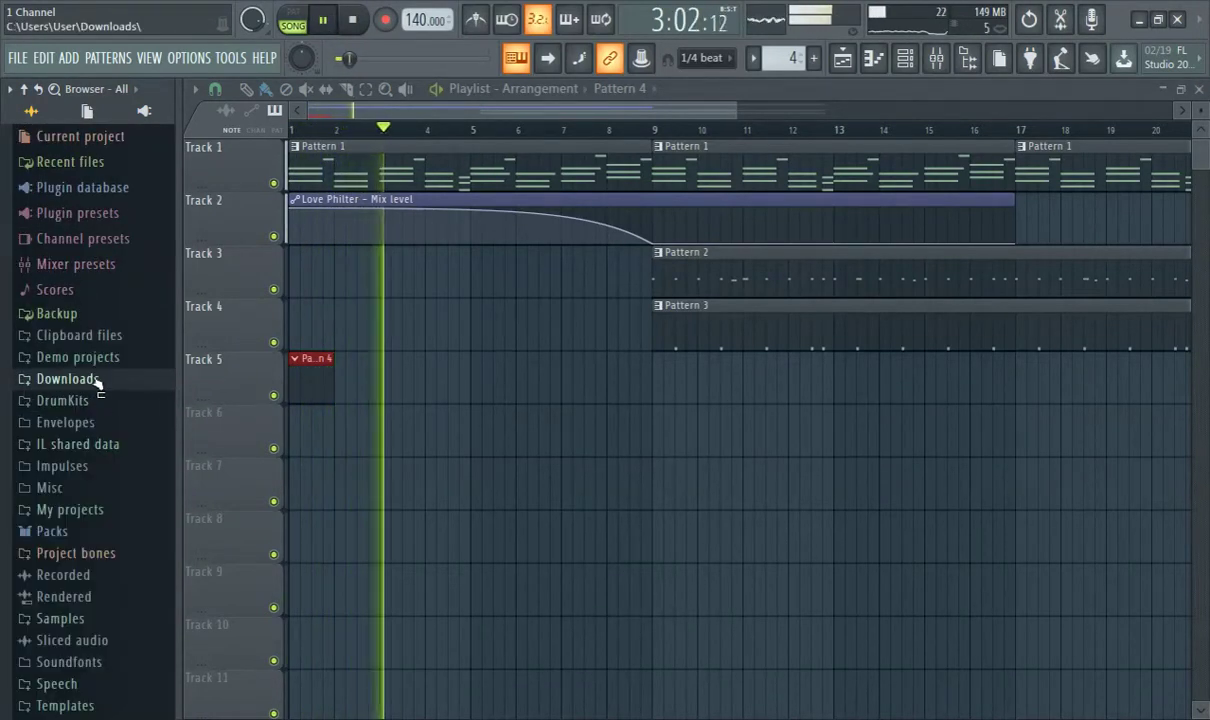
{"action": "left_click", "coordinate": [72, 532]}
{"action": "left_click", "coordinate": [86, 618]}
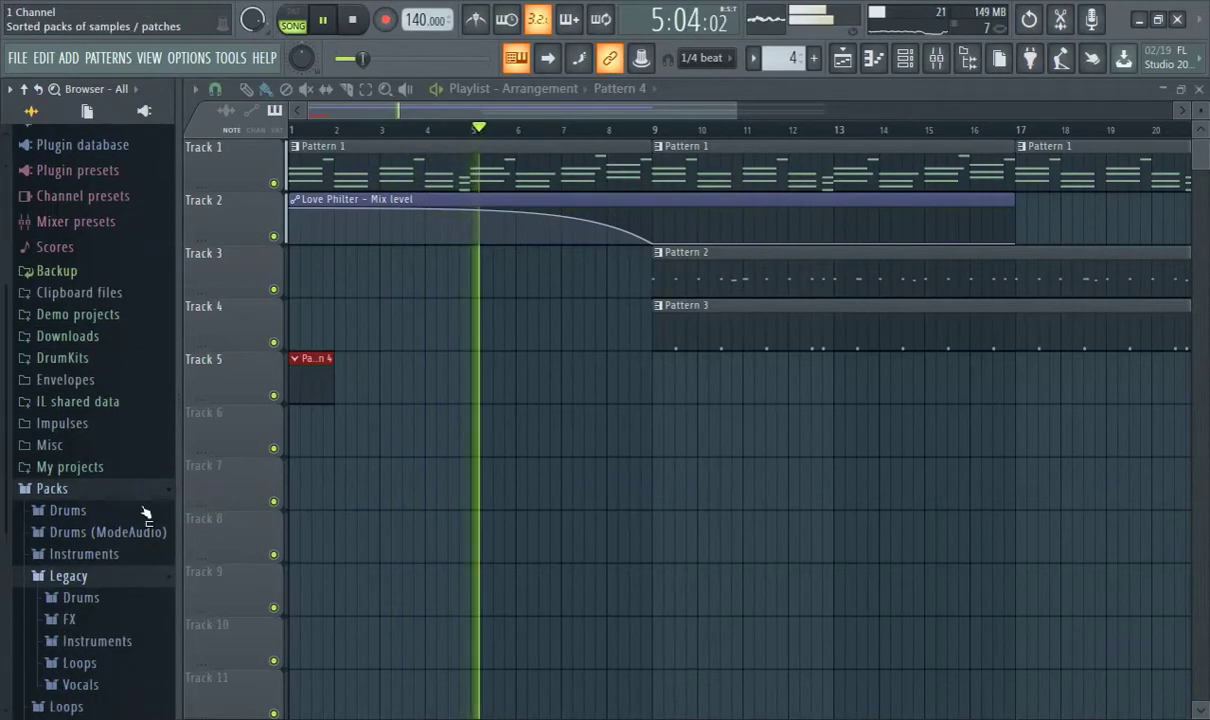
Step: Look through the Drums and FX folders of the Legacy pack for a suitable percussion sample
{"action": "scroll", "coordinate": [100, 505], "scroll_direction": "down", "scroll_amount": 4}
{"action": "left_click", "coordinate": [81, 385]}
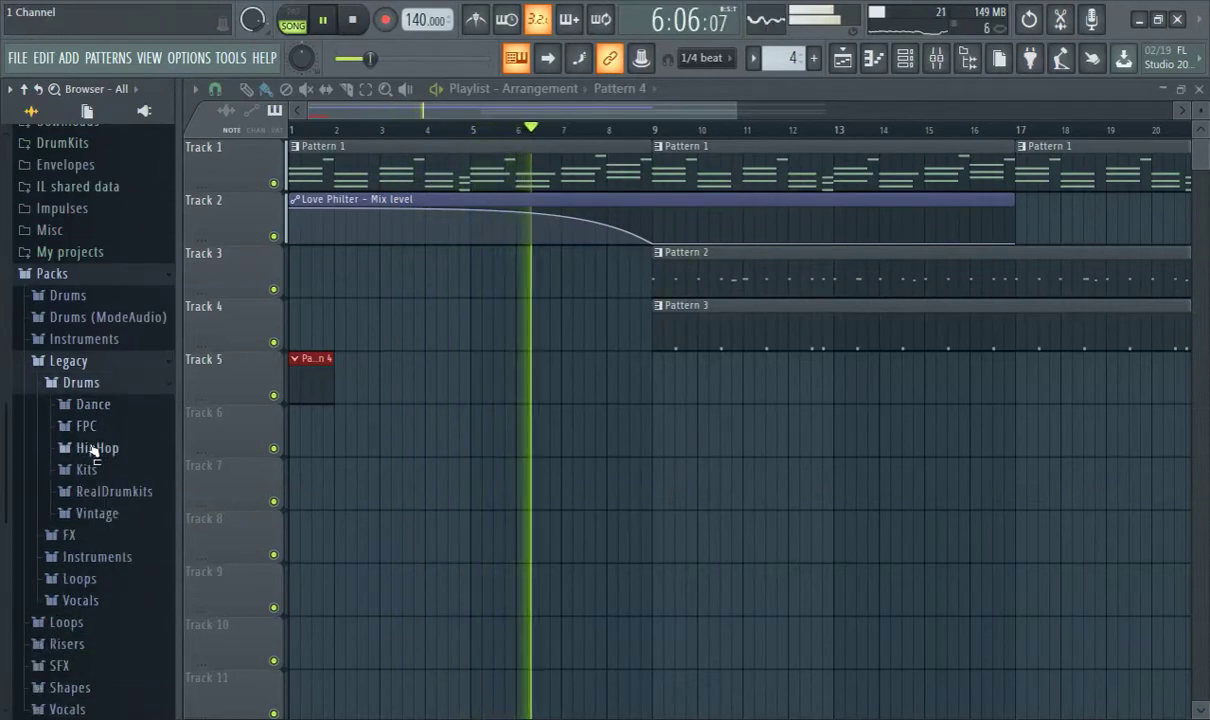
{"action": "left_click", "coordinate": [70, 537]}
{"action": "left_click", "coordinate": [70, 390]}
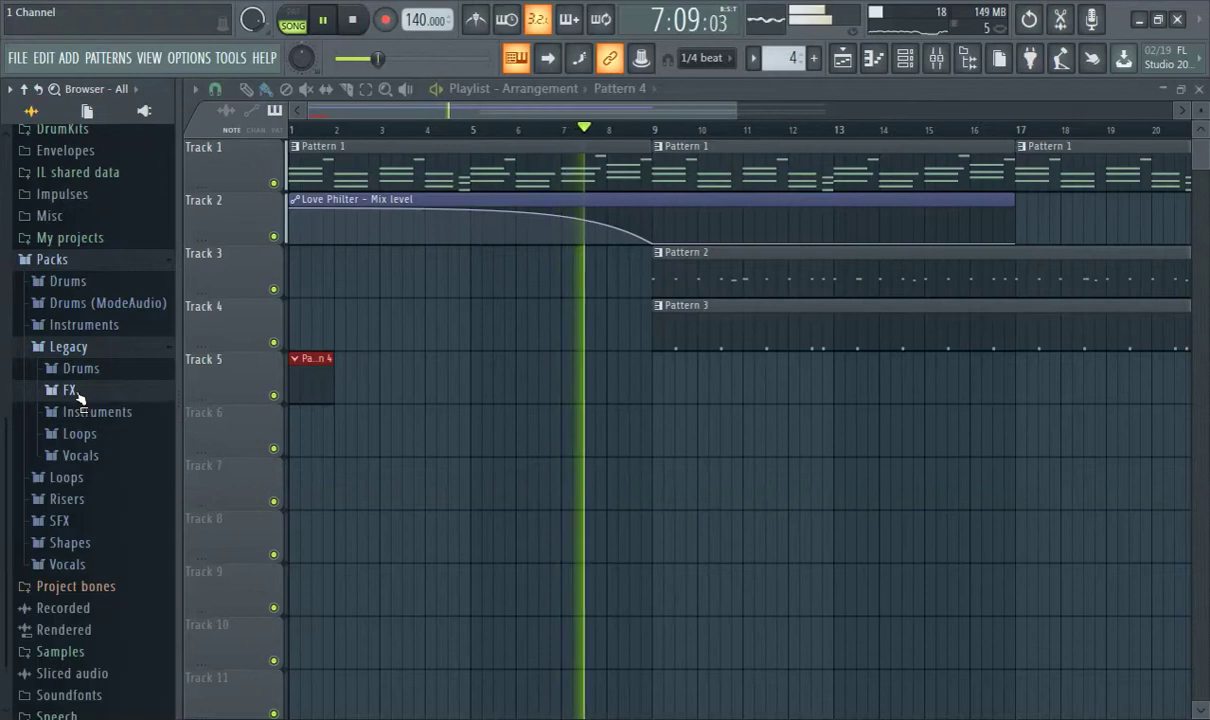
{"action": "left_click", "coordinate": [95, 371]}
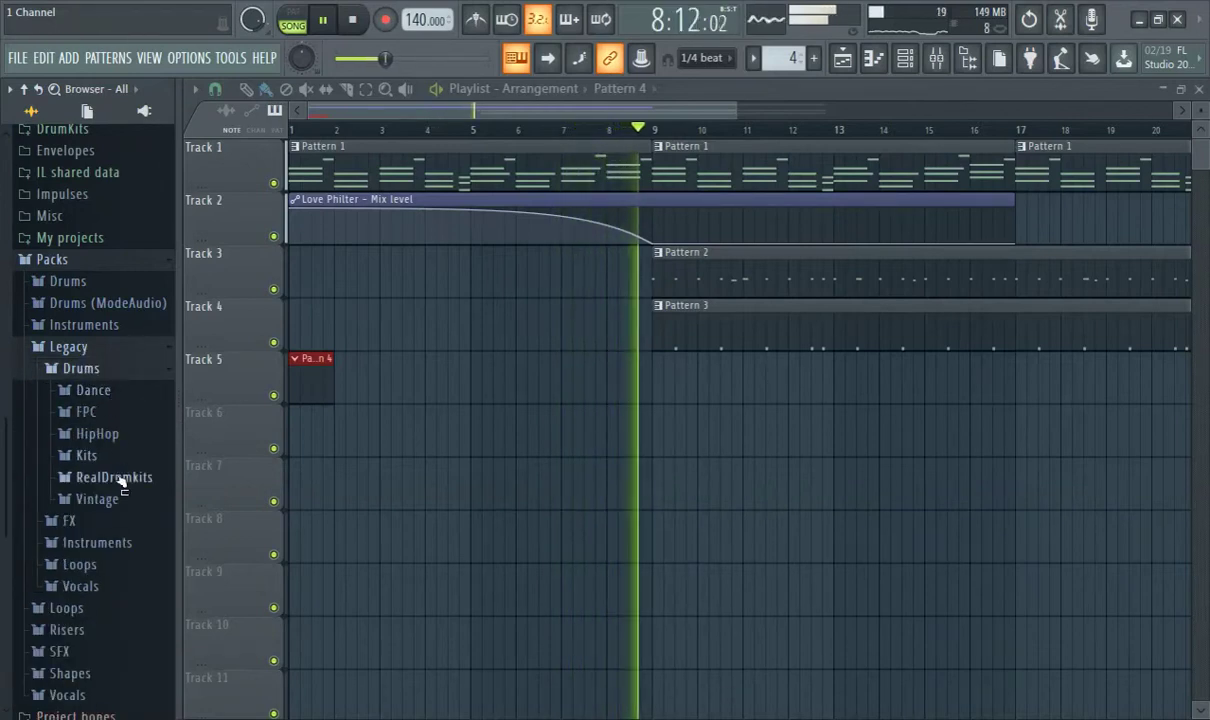
{"action": "left_click", "coordinate": [72, 520]}
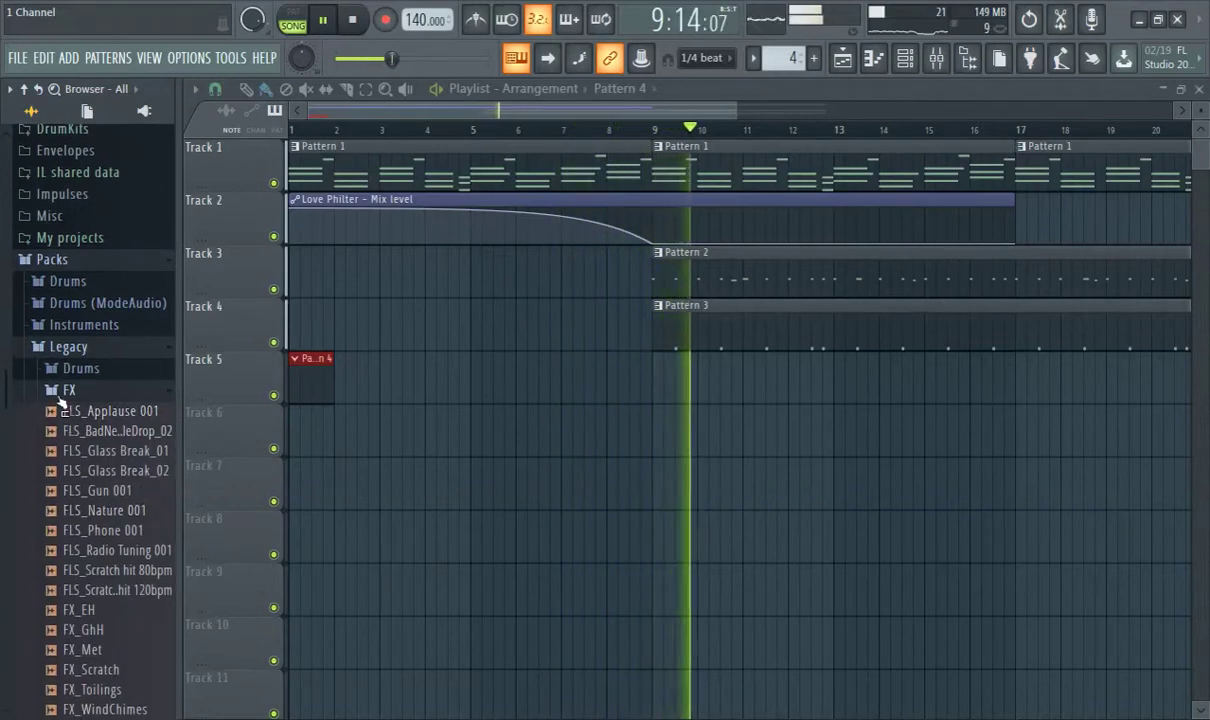
{"action": "left_click", "coordinate": [70, 390]}
Step: Audition VT_CHiHat from Legacy's Vintage drums and load it onto channel 4 in place of the Snare
{"action": "left_click", "coordinate": [85, 369]}
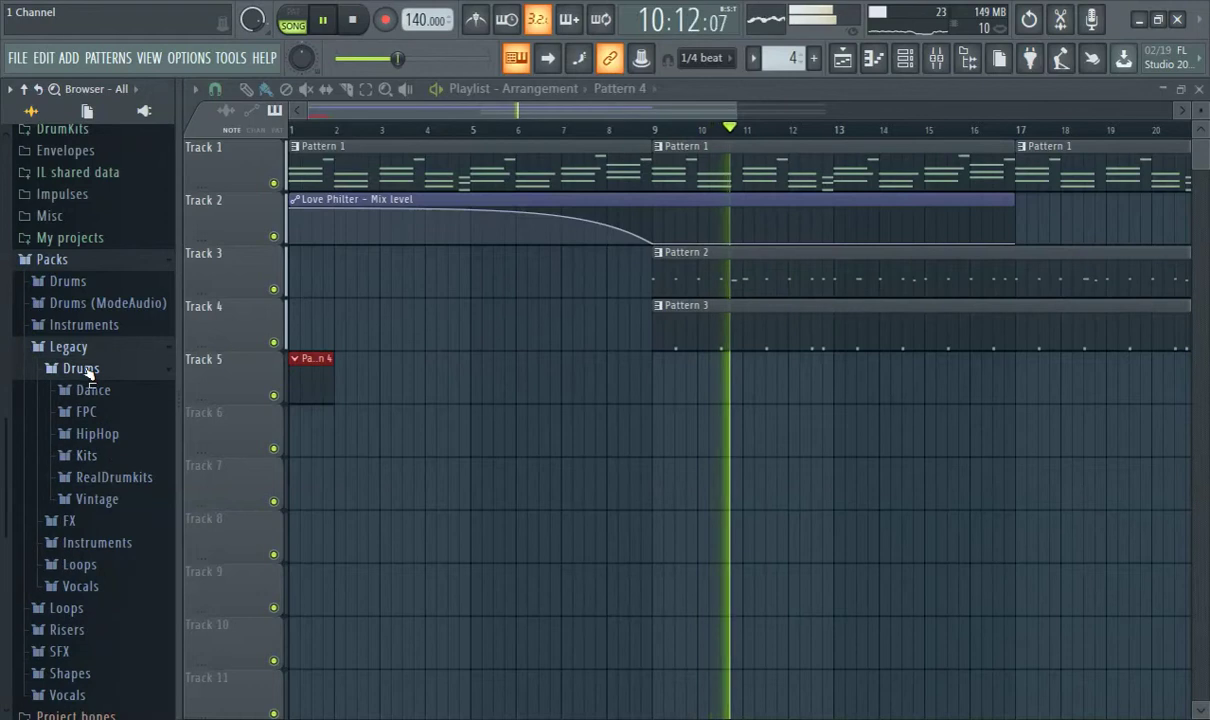
{"action": "left_click", "coordinate": [117, 501]}
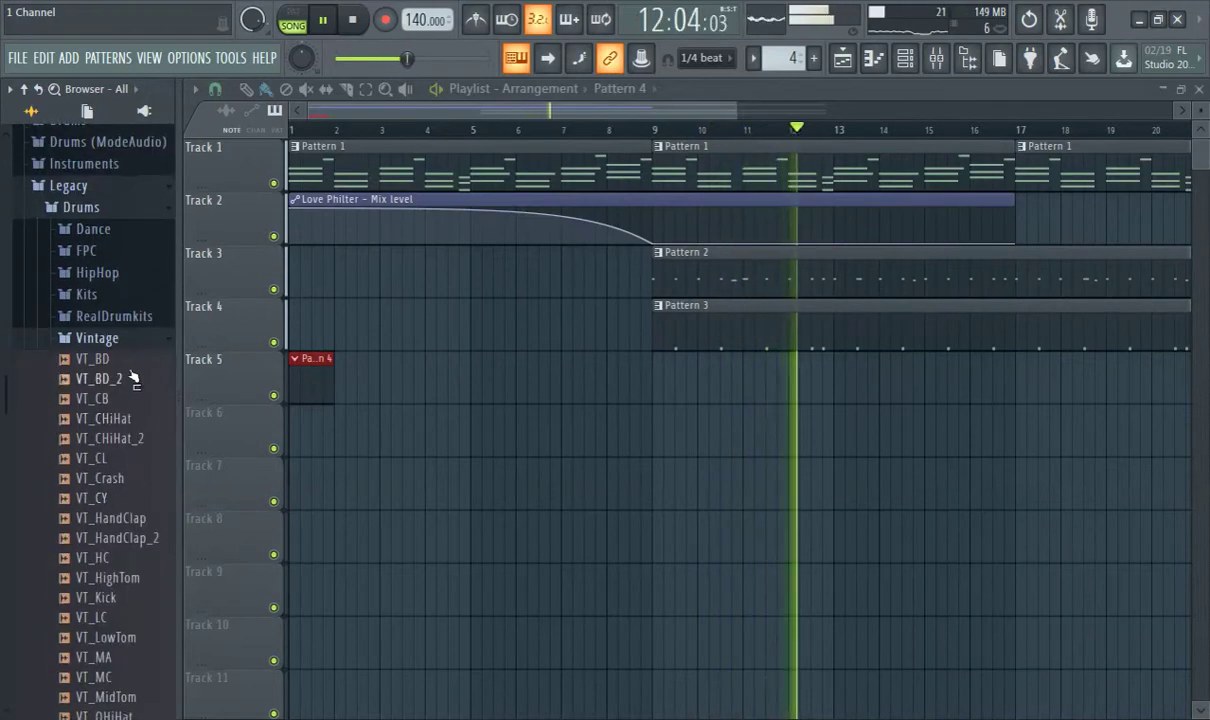
{"action": "left_click", "coordinate": [138, 418]}
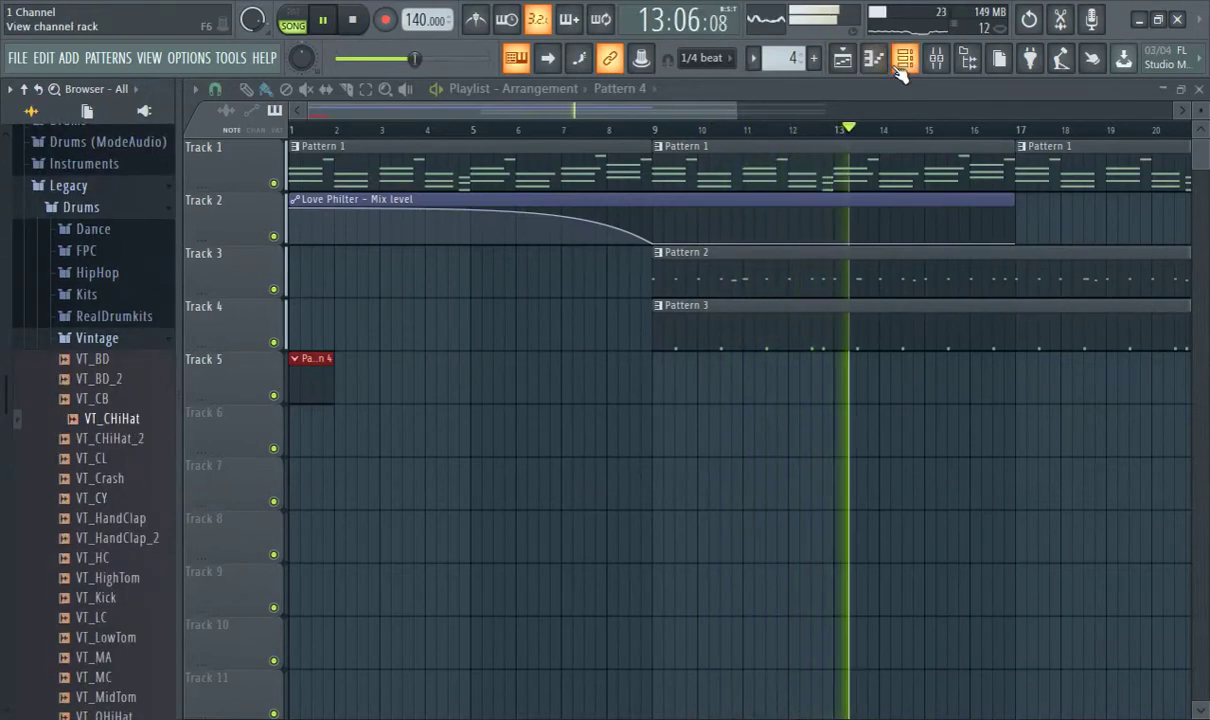
{"action": "left_click", "coordinate": [904, 60]}
{"action": "left_click_drag", "start_coordinate": [135, 420], "coordinate": [484, 384]}
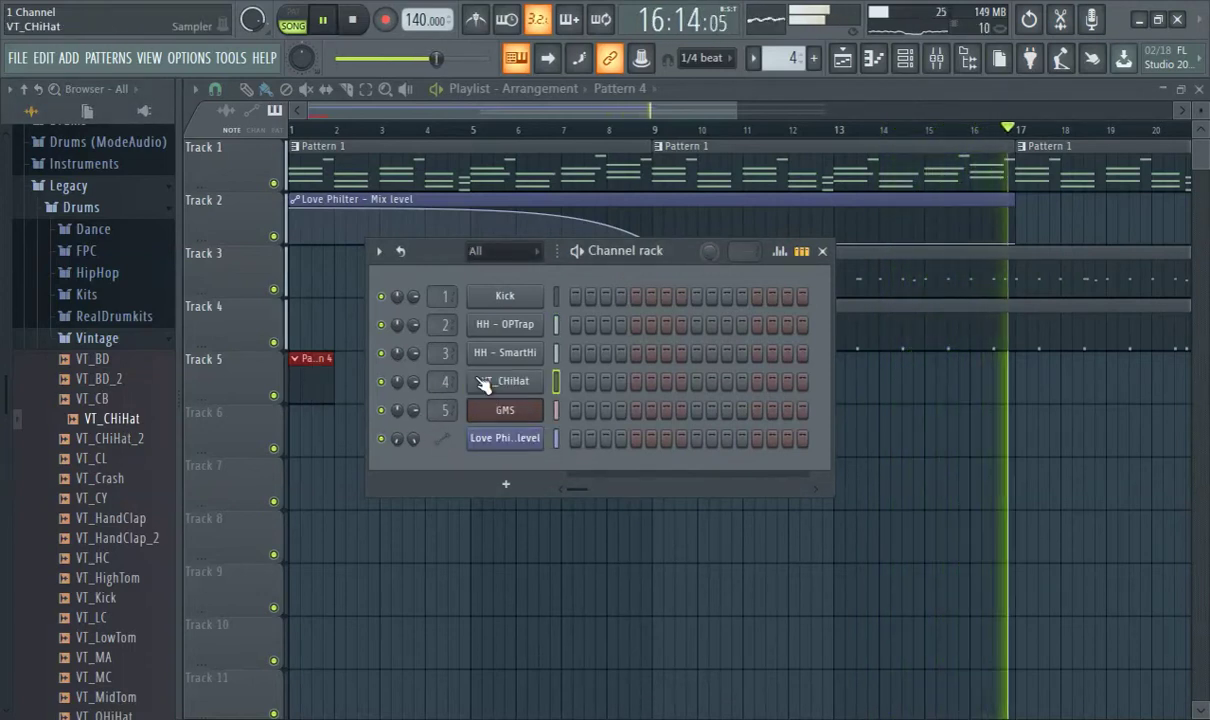
Step: Fill the VT_CHiHat channel of Pattern 4 with a hit every 2 steps
{"action": "right_click", "coordinate": [484, 386]}
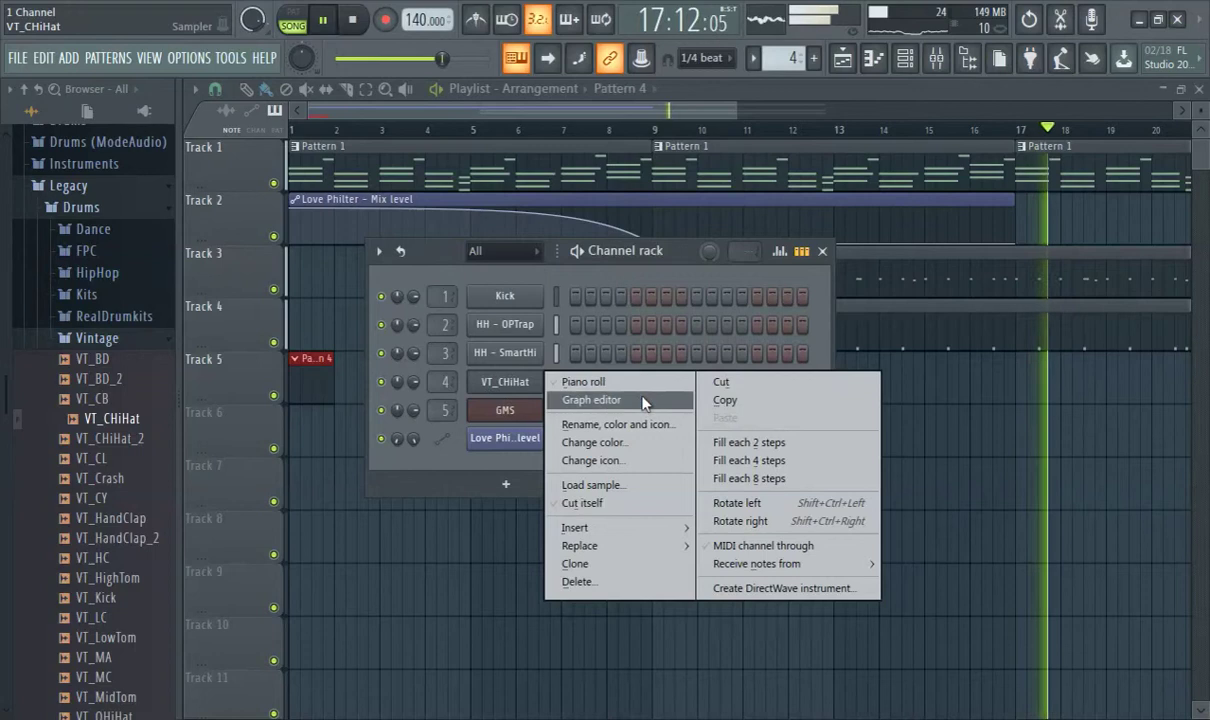
{"action": "left_click", "coordinate": [760, 448]}
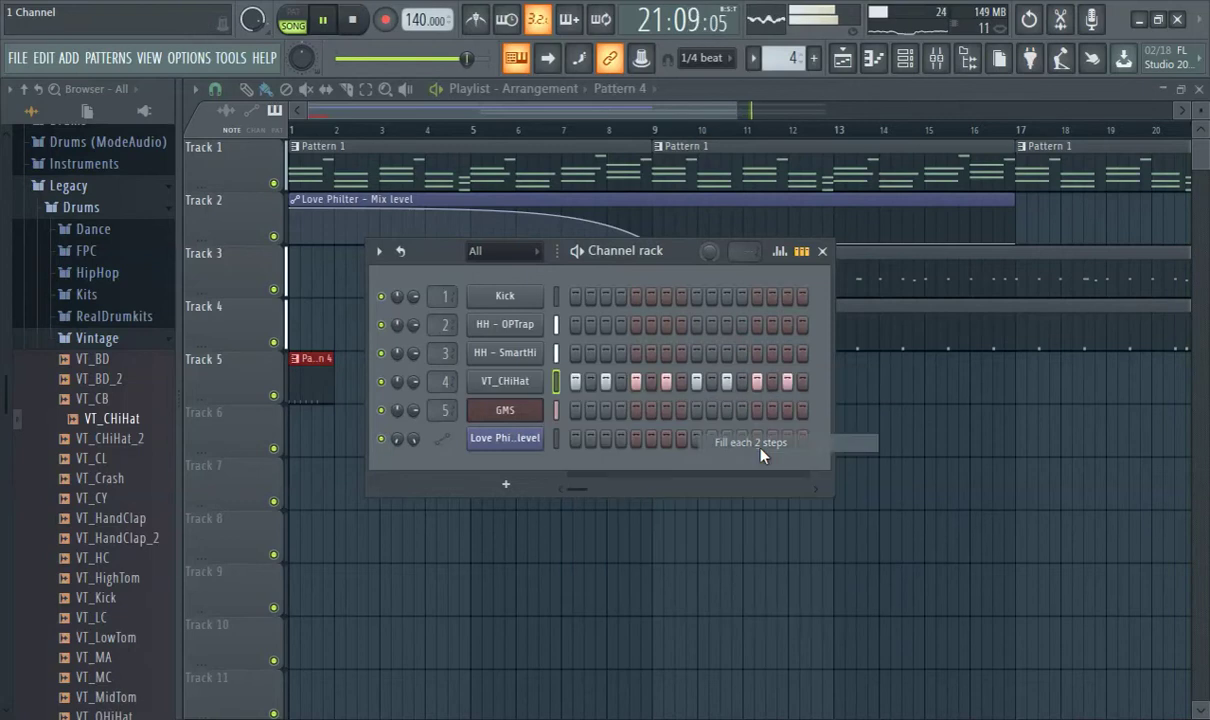
Step: Widen the channel rack and place a second Pattern 4 clip at bar 9 of Track 5, playing from bar 8
{"action": "left_click_drag", "start_coordinate": [829, 370], "coordinate": [1204, 427]}
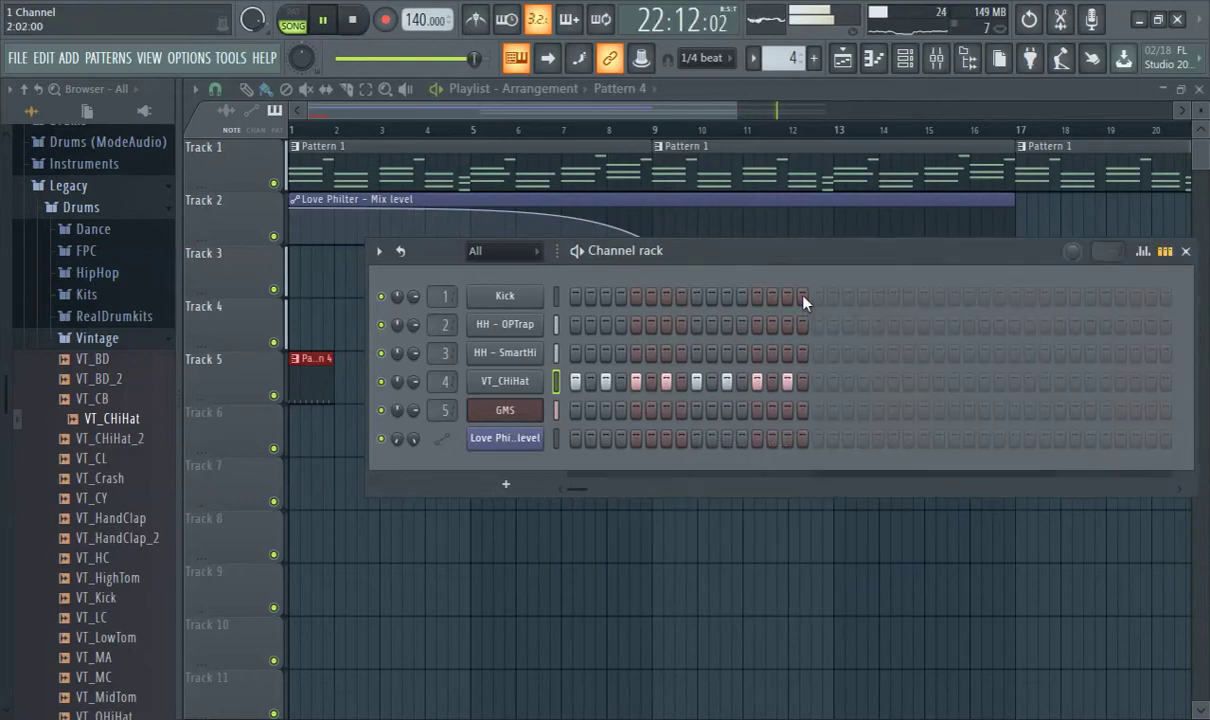
{"action": "left_click_drag", "start_coordinate": [776, 273], "coordinate": [690, 383]}
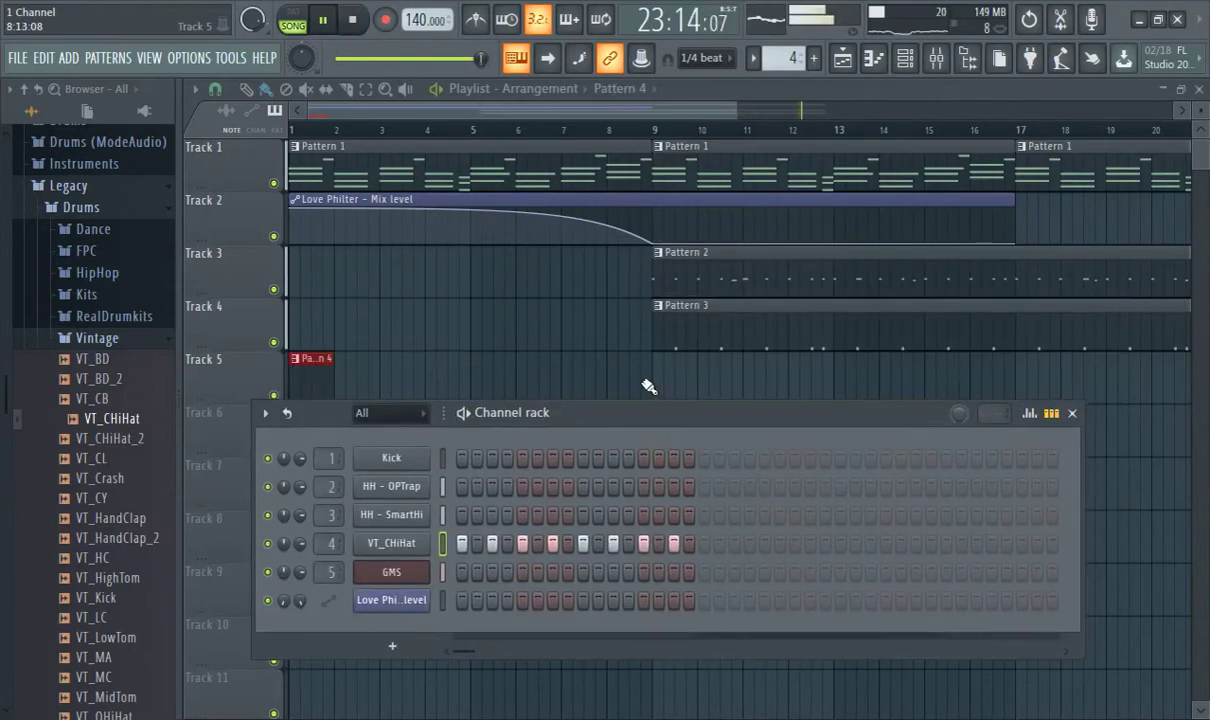
{"action": "left_click", "coordinate": [650, 384]}
{"action": "left_click", "coordinate": [611, 132]}
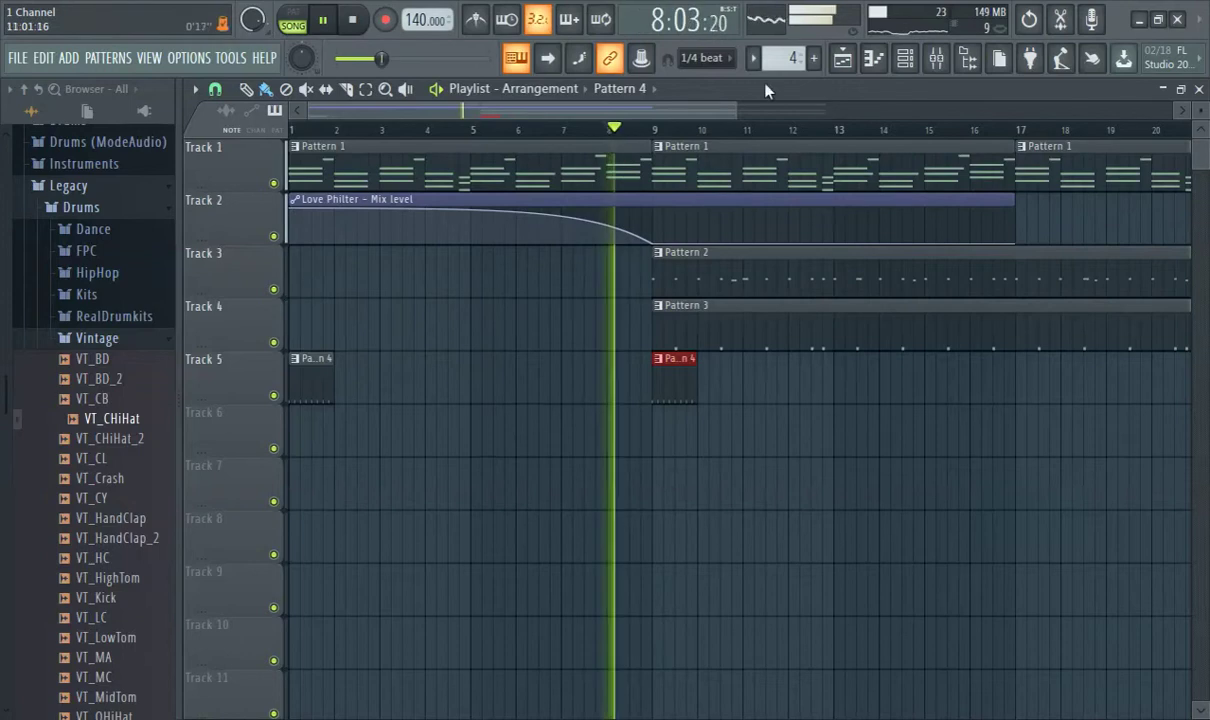
Step: Refill the VT_CHiHat channel of Pattern 4 with a hit every 4 steps
{"action": "left_click", "coordinate": [903, 57]}
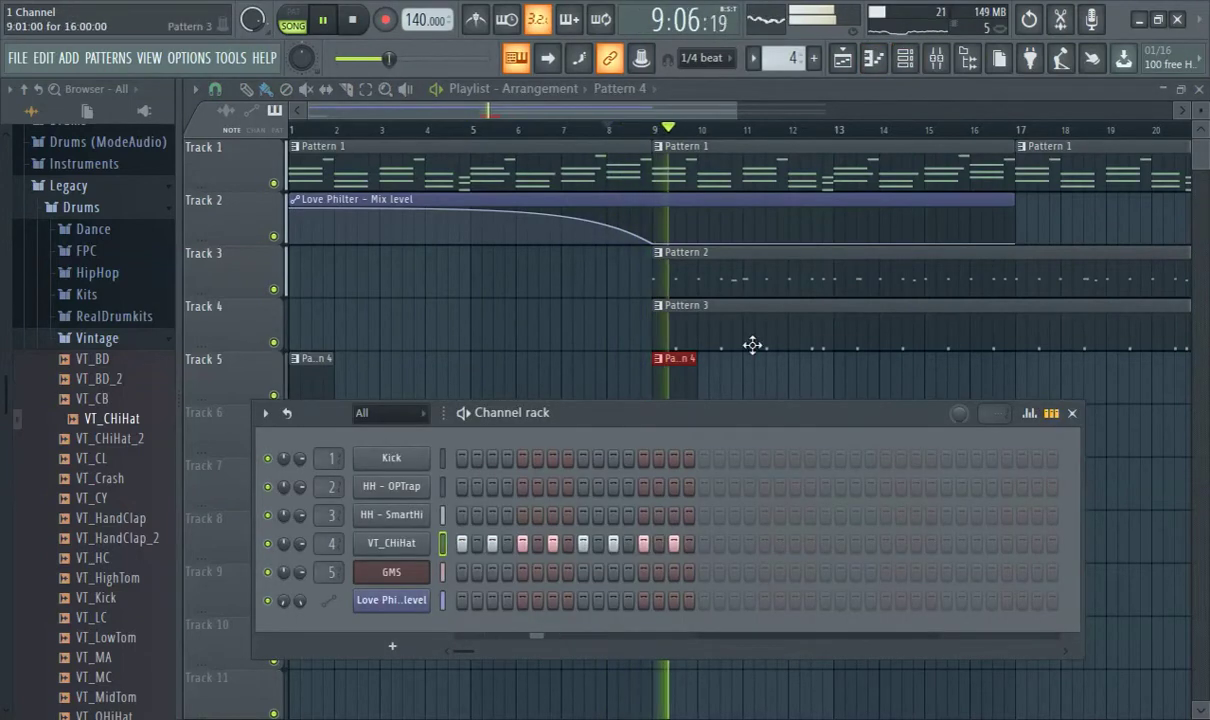
{"action": "right_click", "coordinate": [390, 546]}
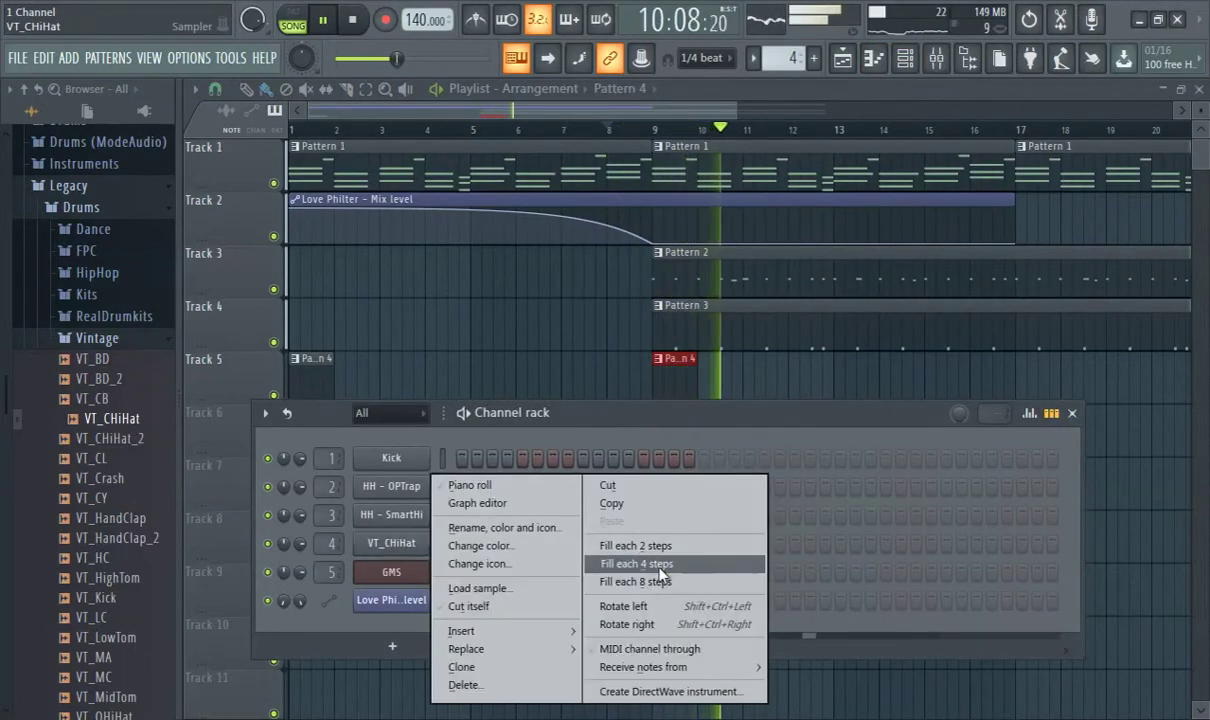
{"action": "left_click", "coordinate": [630, 545]}
Step: Widen the channel rack's step grid to four bars and add a VT_CHiHat hit on step 57 to lengthen Pattern 4
{"action": "left_click_drag", "start_coordinate": [687, 426], "coordinate": [485, 430]}
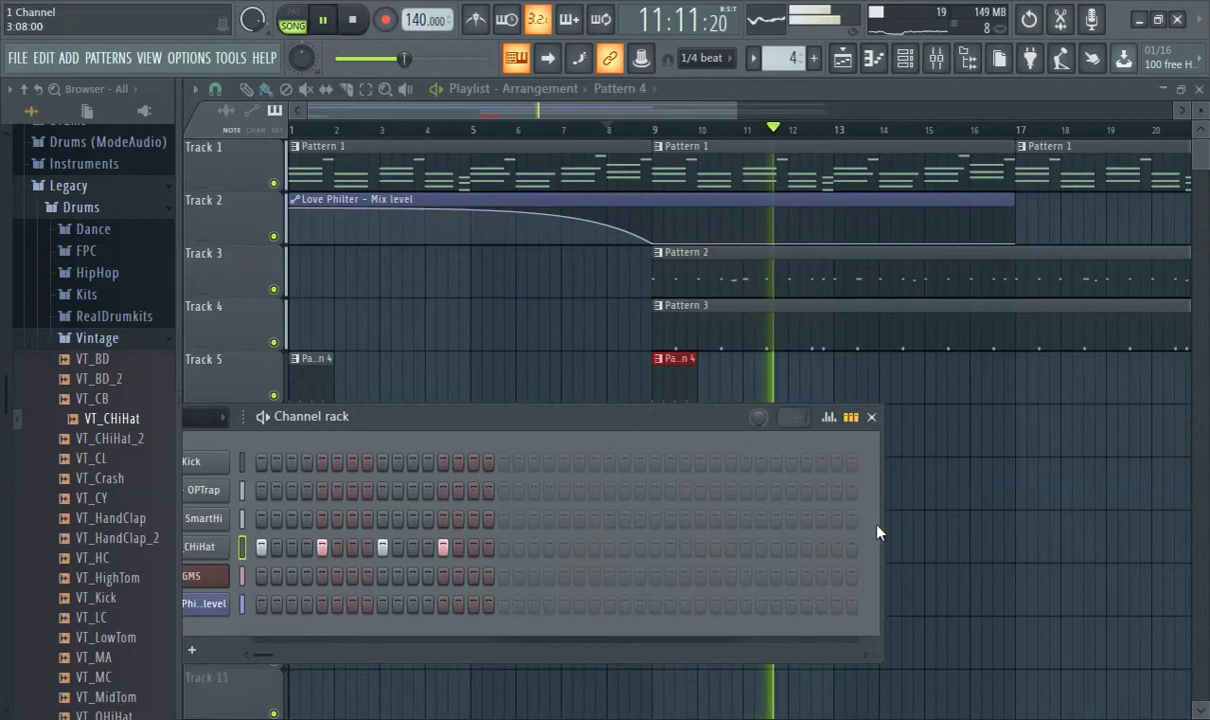
{"action": "left_click_drag", "start_coordinate": [893, 530], "coordinate": [1195, 455]}
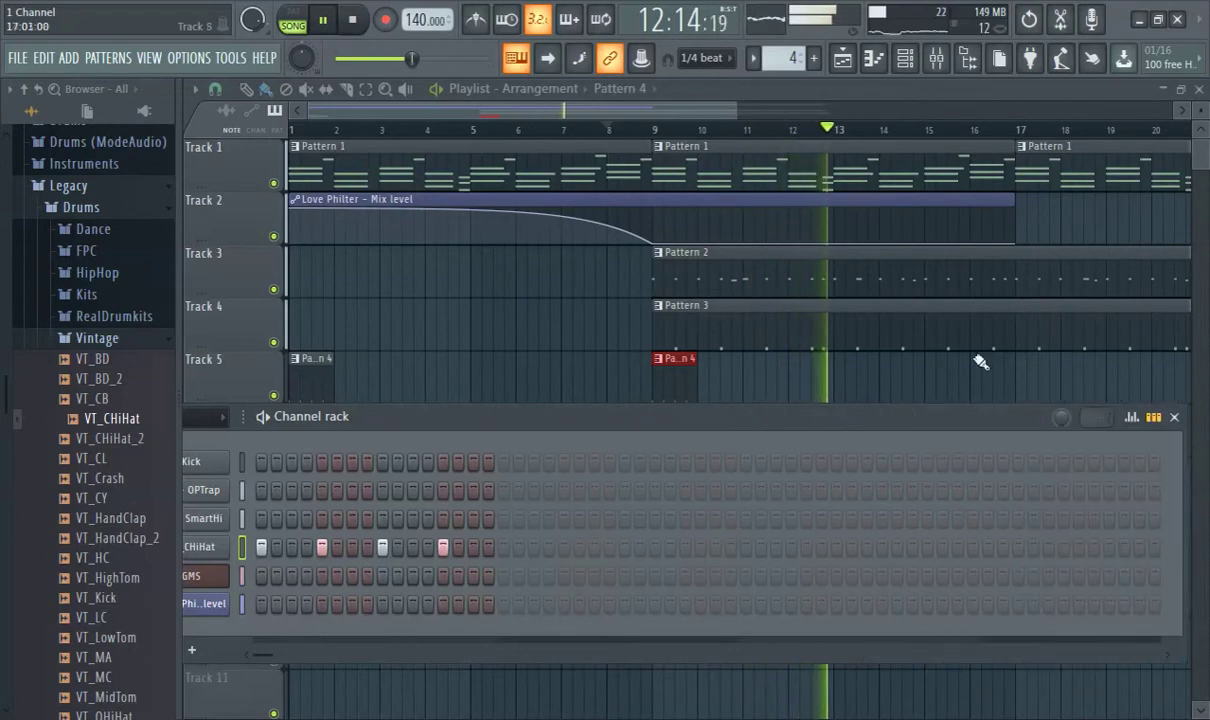
{"action": "left_click_drag", "start_coordinate": [895, 436], "coordinate": [703, 471]}
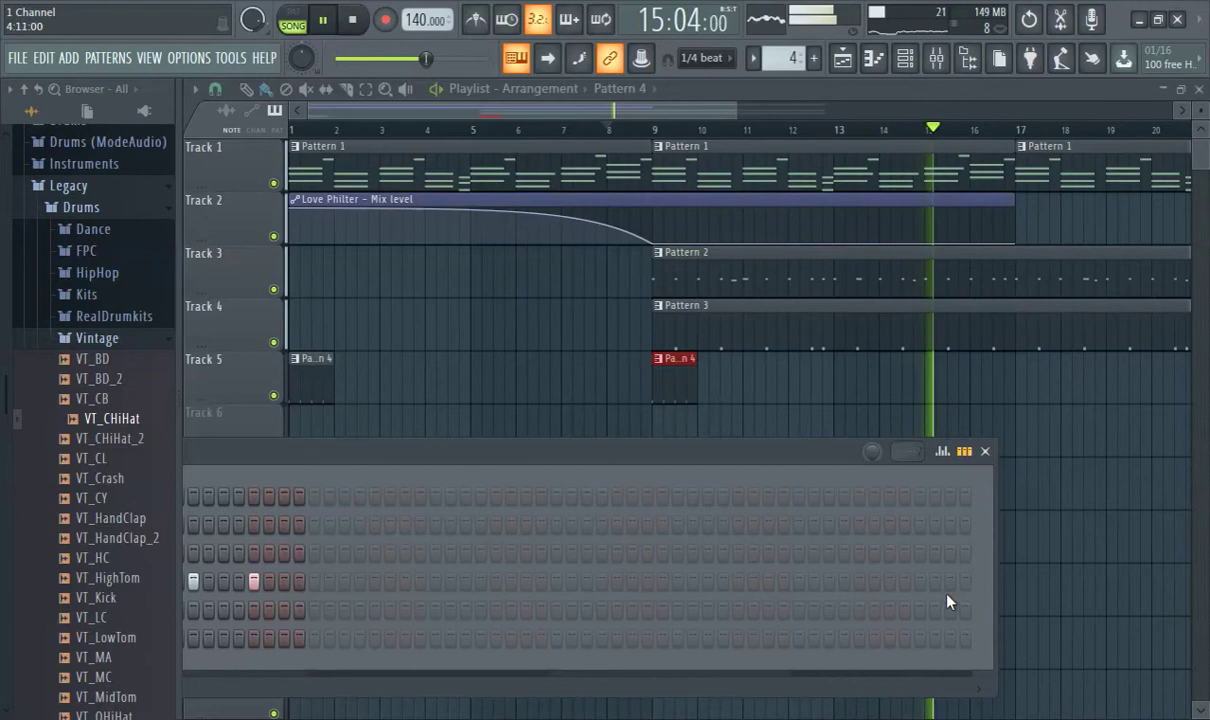
{"action": "left_click", "coordinate": [919, 581]}
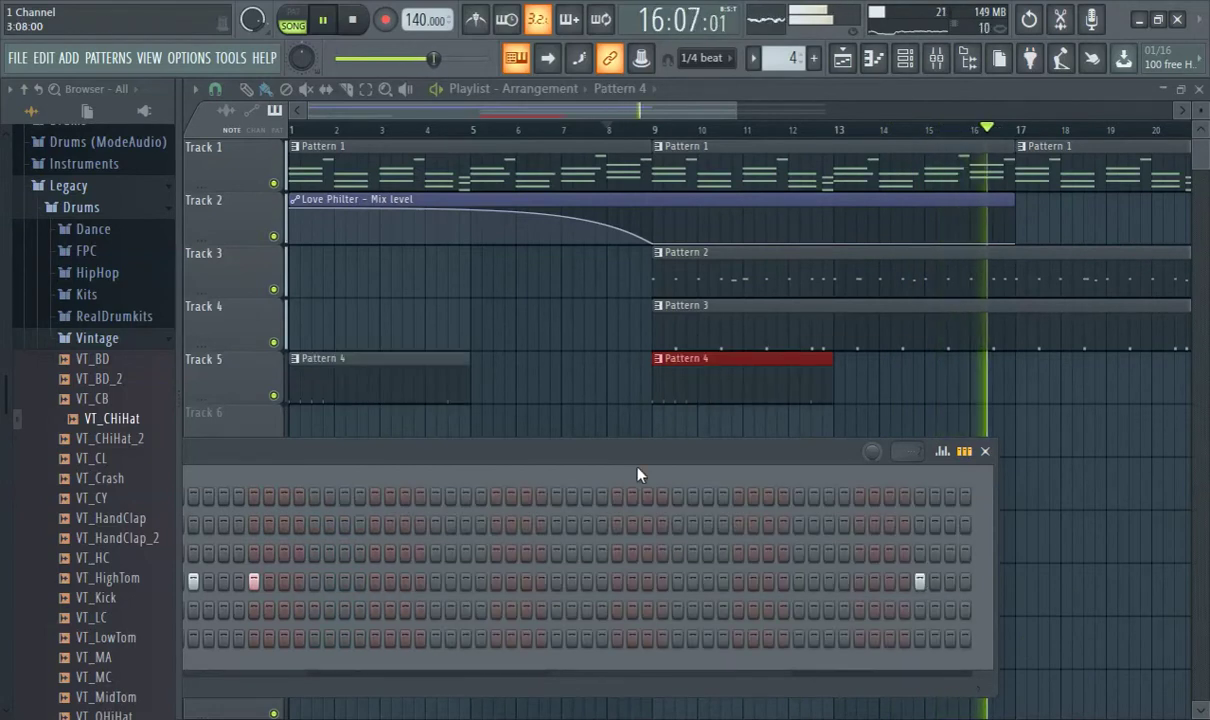
{"action": "left_click_drag", "start_coordinate": [993, 575], "coordinate": [1052, 570]}
{"action": "left_click", "coordinate": [980, 581]}
{"action": "left_click_drag", "start_coordinate": [706, 441], "coordinate": [1042, 426]}
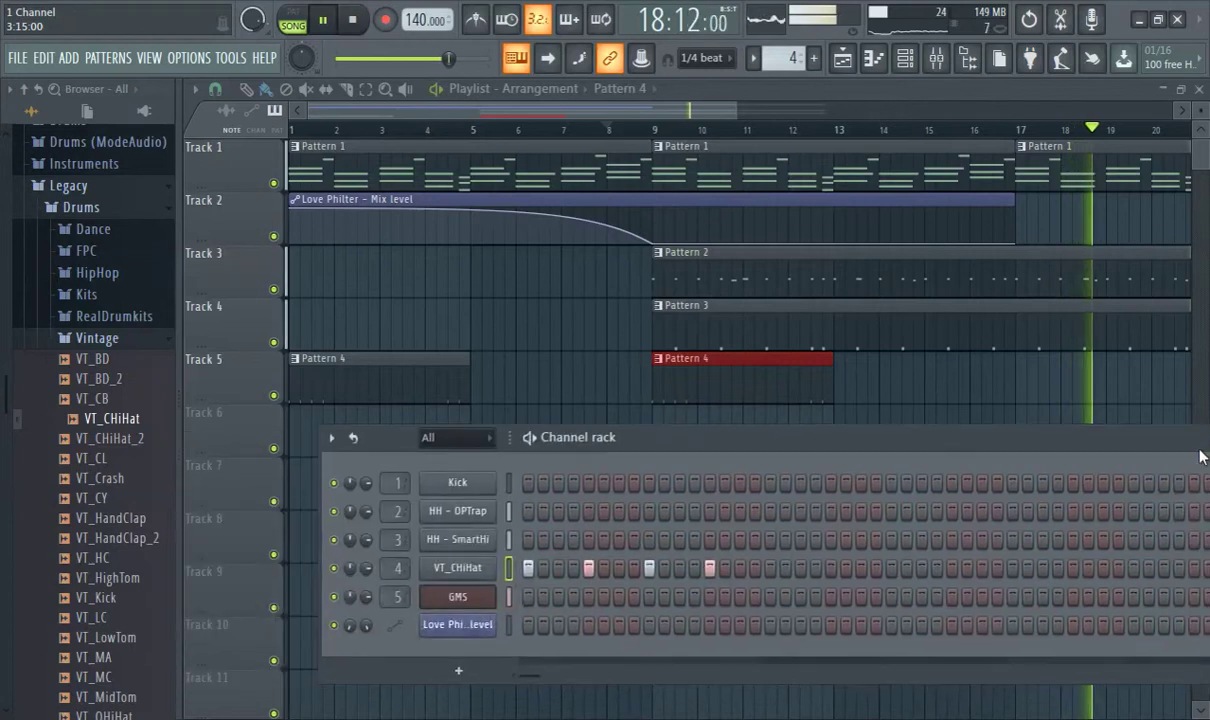
Step: Fill the VT_CHiHat channel with a hit every 4 steps across the whole four-bar Pattern 4
{"action": "right_click", "coordinate": [498, 567]}
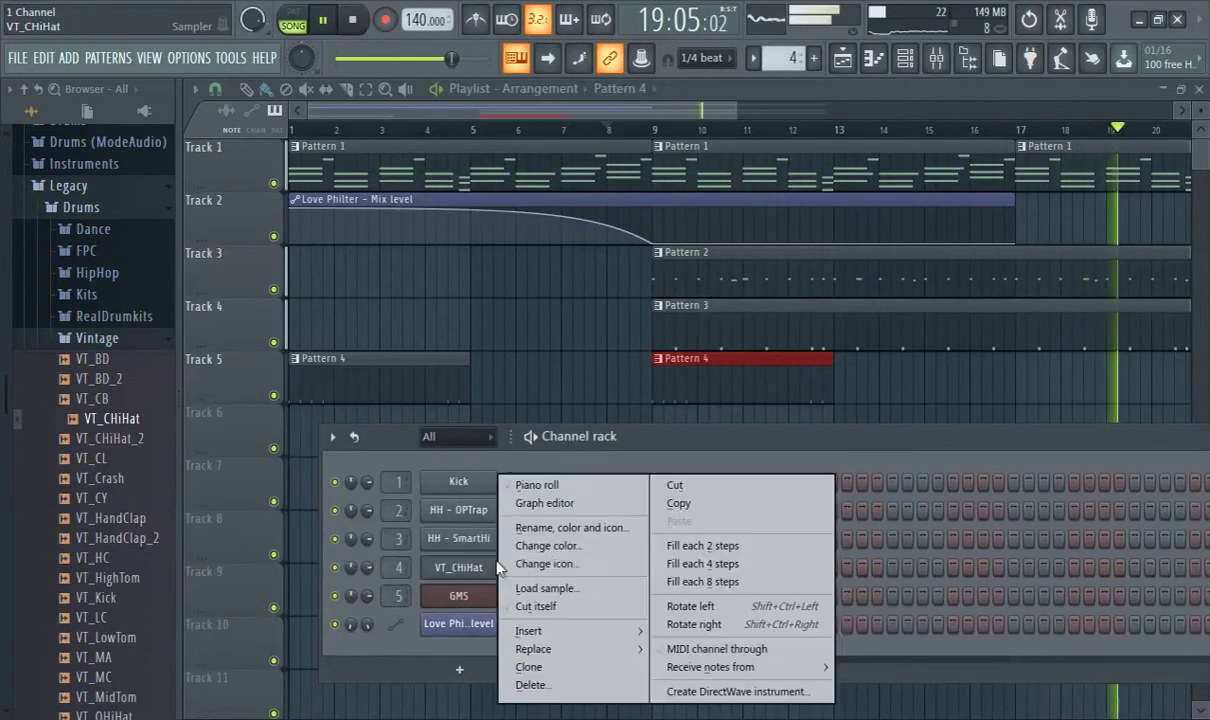
{"action": "left_click", "coordinate": [697, 567]}
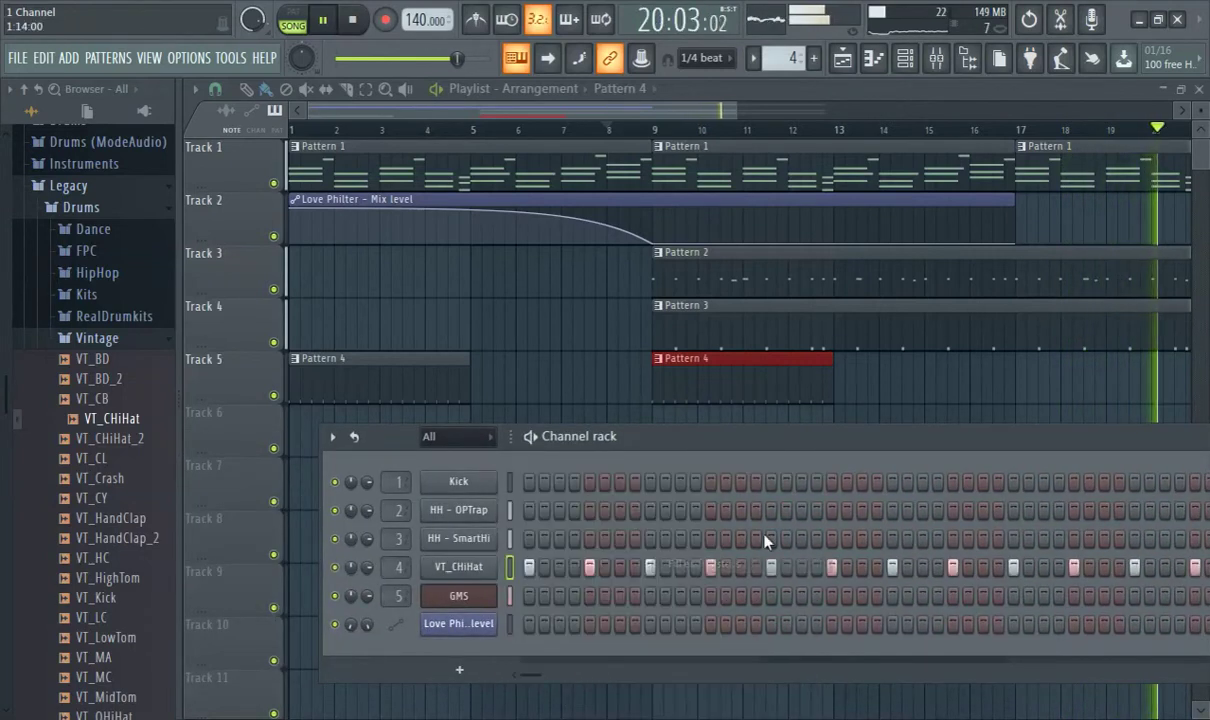
{"action": "right_click", "coordinate": [466, 566]}
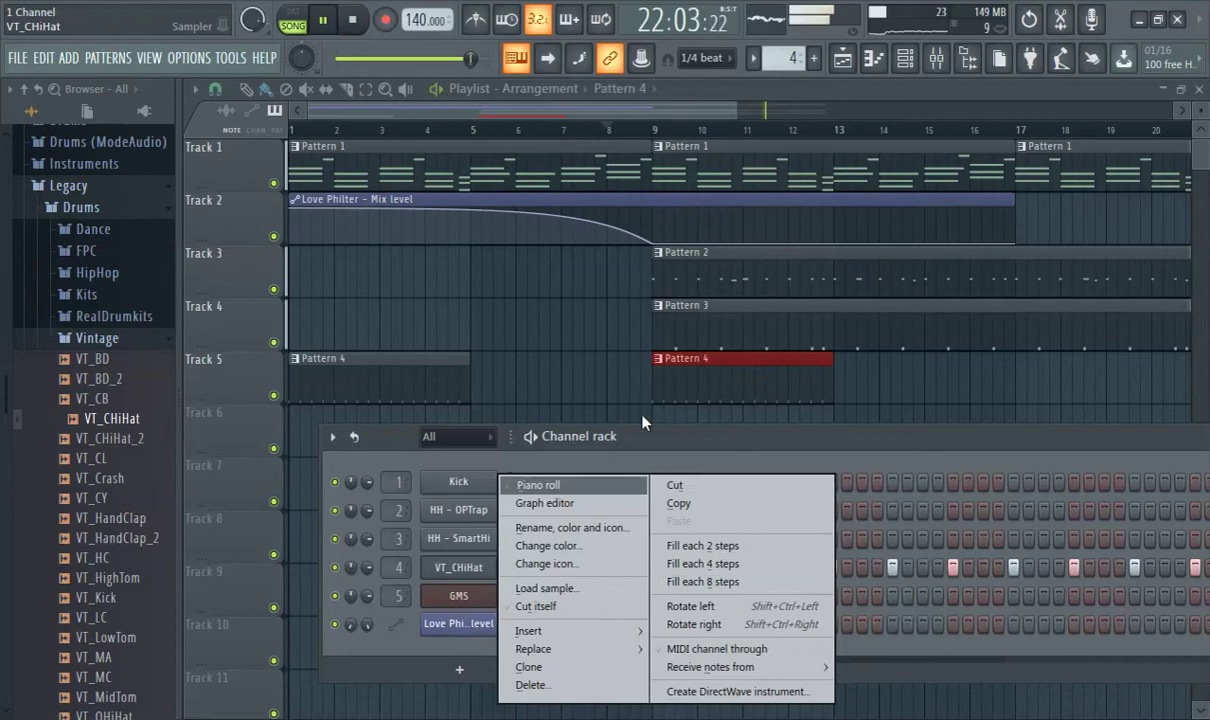
{"action": "left_click", "coordinate": [600, 125]}
Step: Play the song from bar 8 and lower the level of Insert 4 in the mixer
{"action": "left_click", "coordinate": [613, 130]}
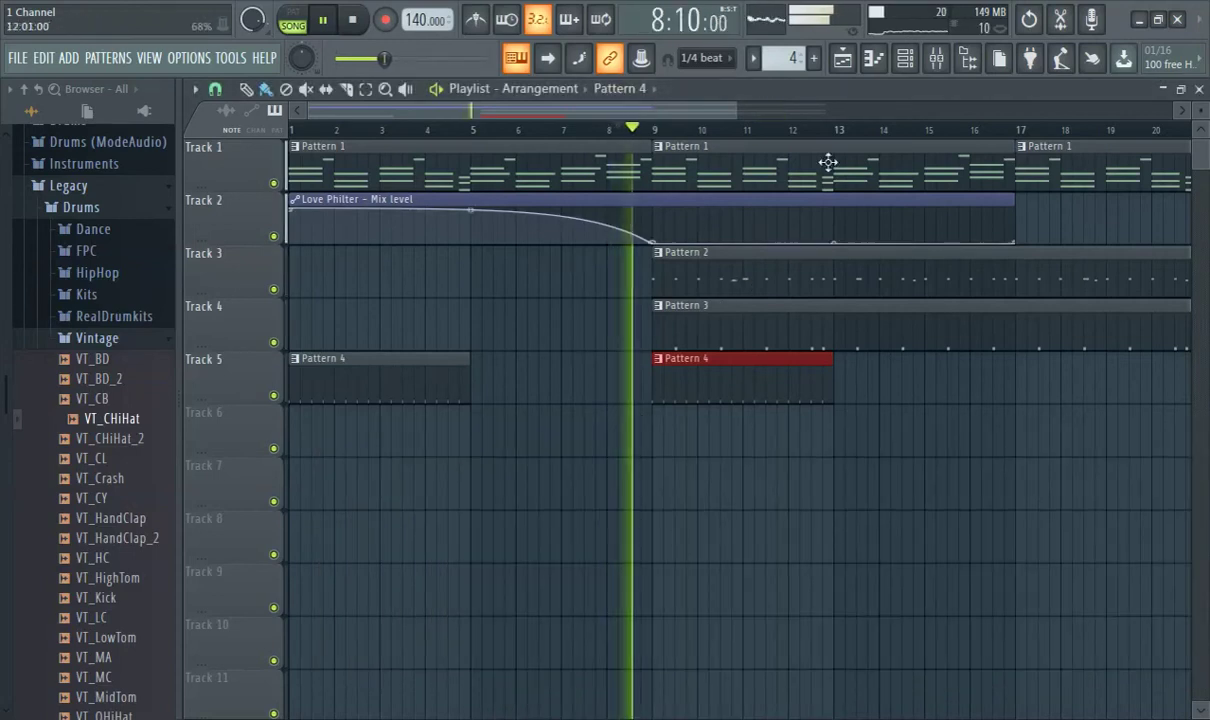
{"action": "left_click", "coordinate": [934, 60]}
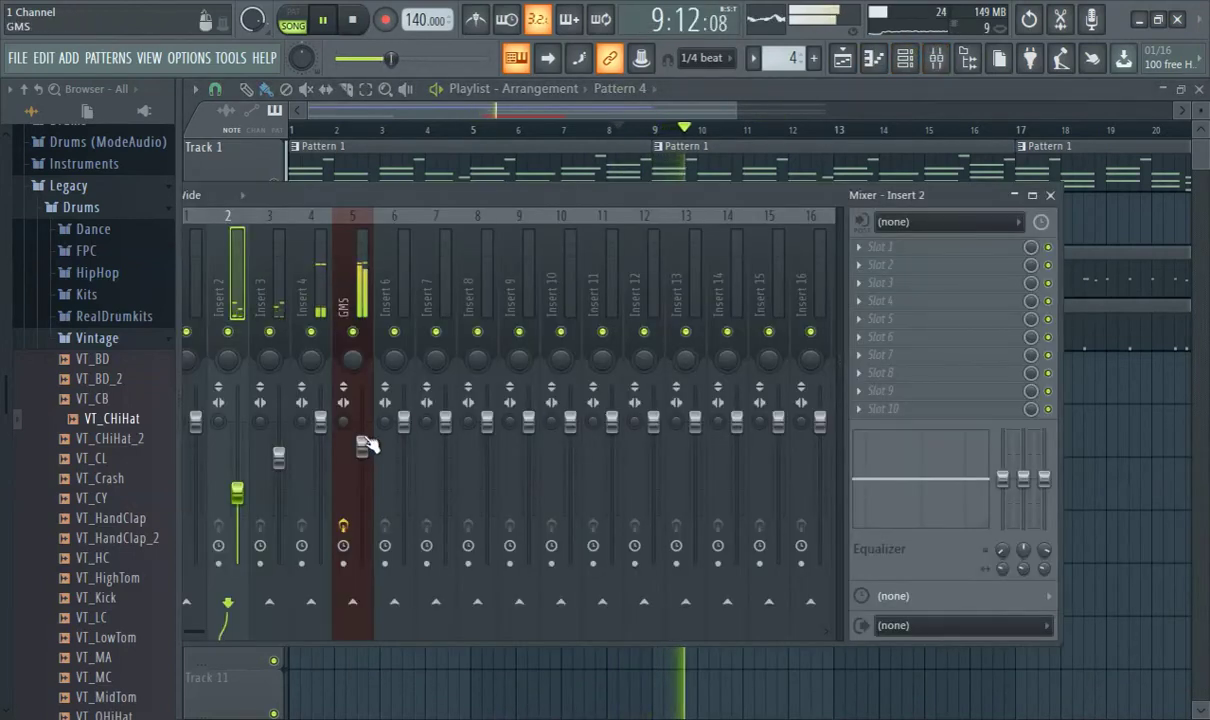
{"action": "left_click_drag", "start_coordinate": [321, 440], "coordinate": [321, 457]}
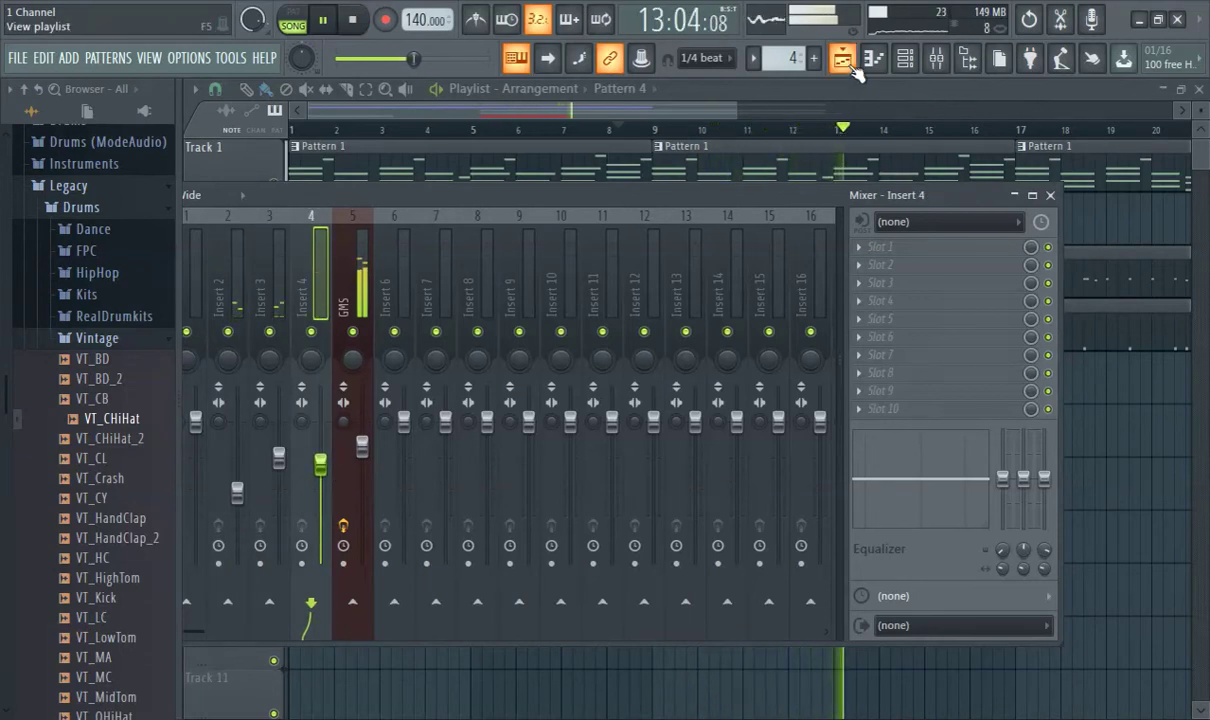
Step: Delete the Pattern 4 clip at bar 1 and move the one at bar 9 to bar 17 on Track 5
{"action": "left_click", "coordinate": [900, 59]}
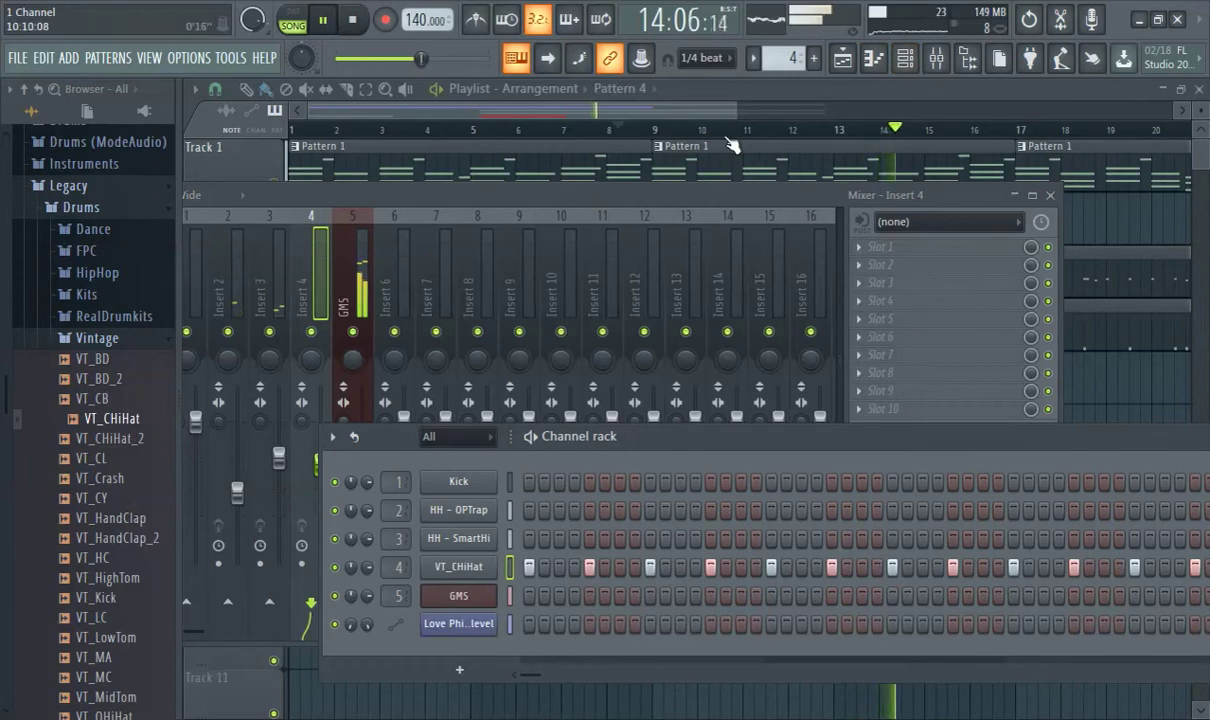
{"action": "left_click", "coordinate": [623, 99]}
{"action": "right_click", "coordinate": [437, 400]}
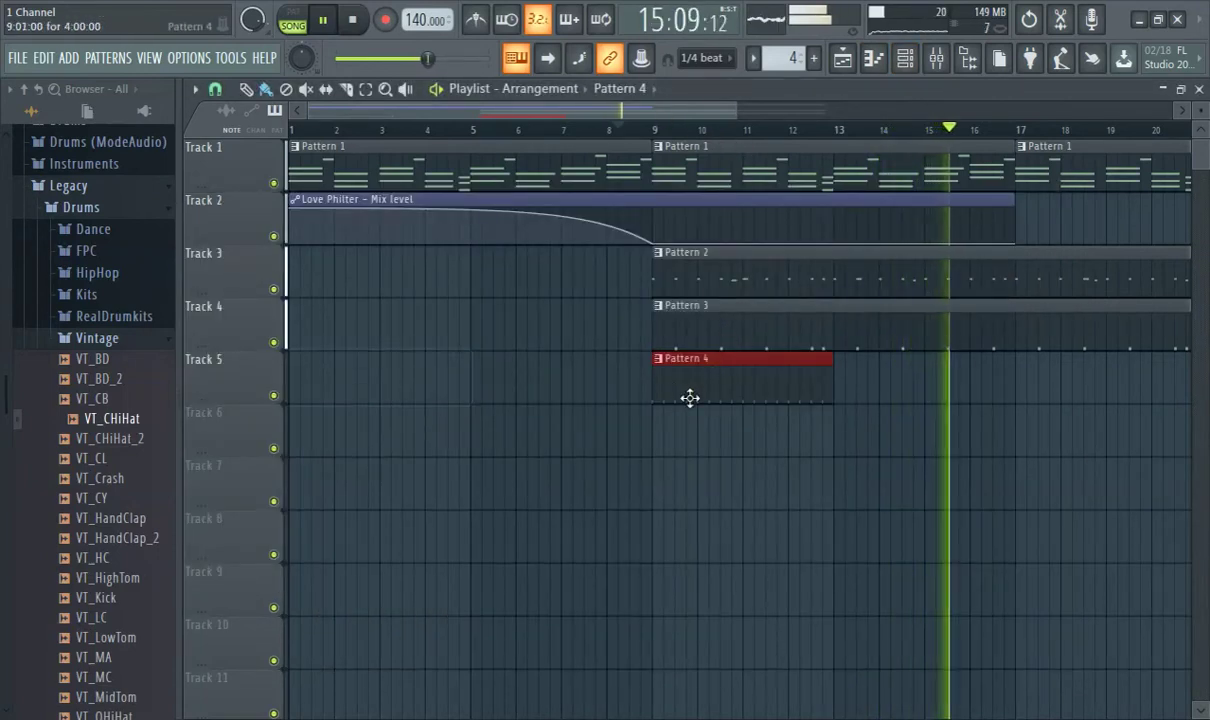
{"action": "left_click_drag", "start_coordinate": [690, 398], "coordinate": [918, 369]}
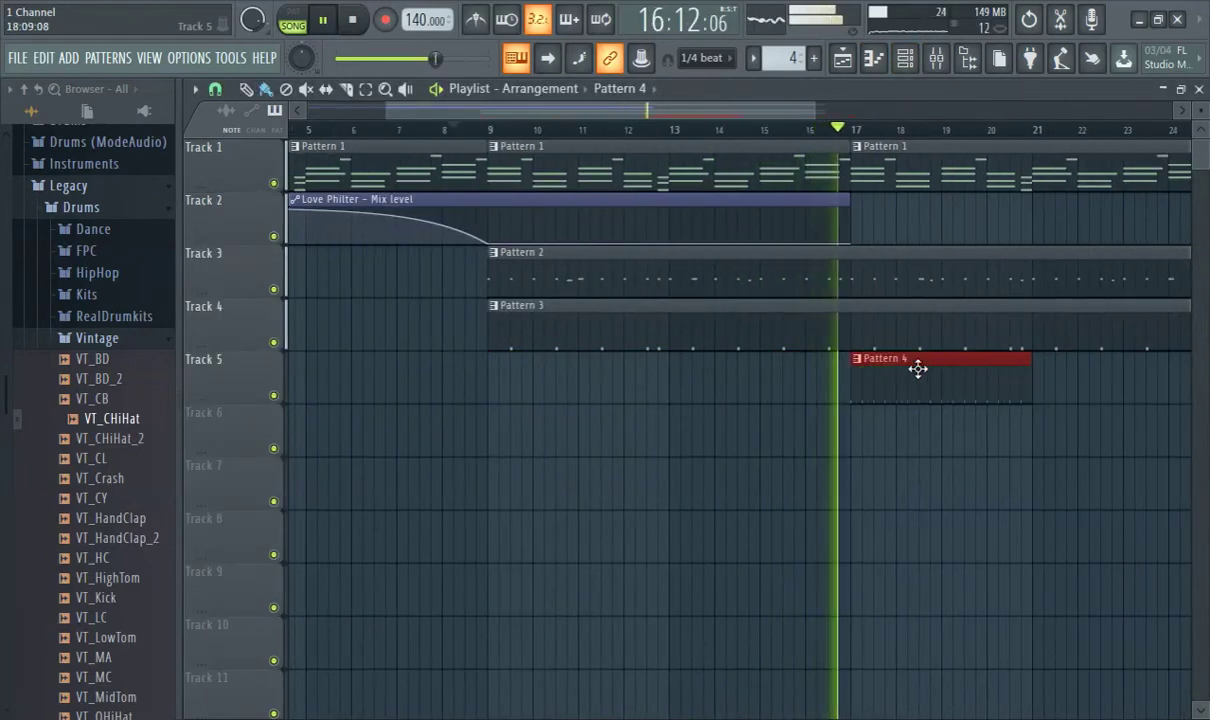
{"action": "left_click_drag", "start_coordinate": [764, 112], "coordinate": [880, 150]}
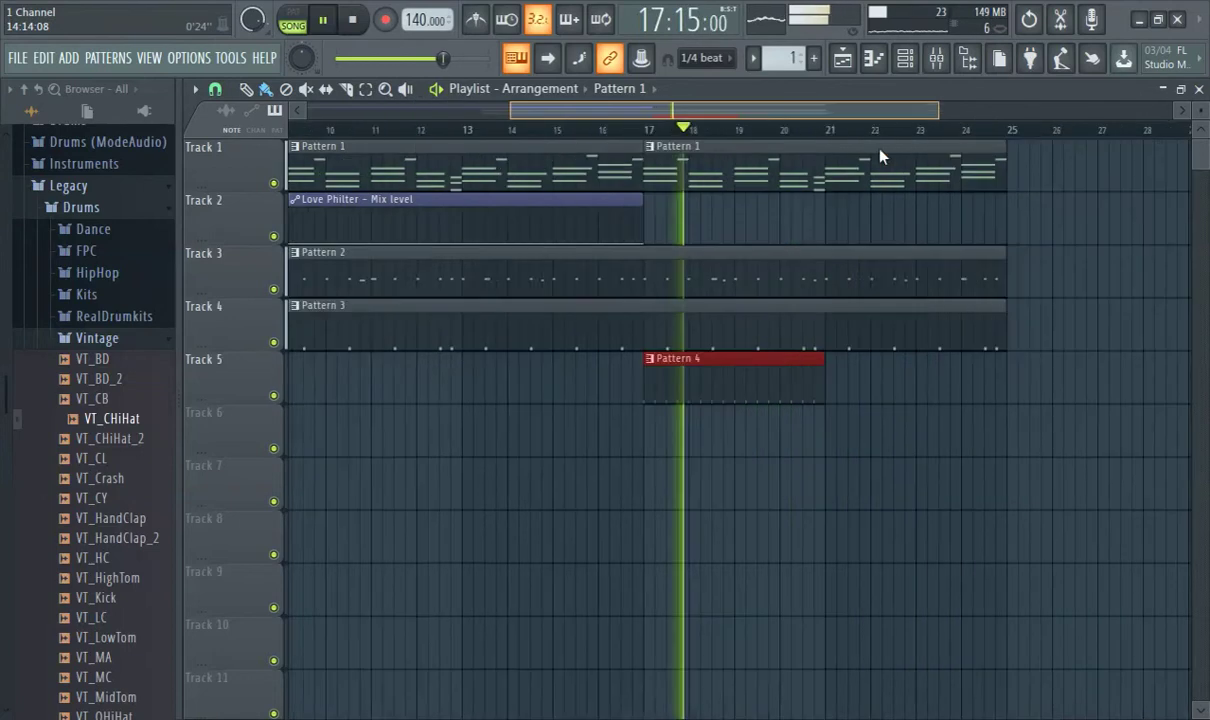
Step: Place another Pattern 4 clip on Track 5 at bar 21, directly after the one at bar 17
{"action": "left_click", "coordinate": [724, 375]}
{"action": "left_click", "coordinate": [778, 386]}
{"action": "left_click_drag", "start_coordinate": [800, 386], "coordinate": [788, 389]}
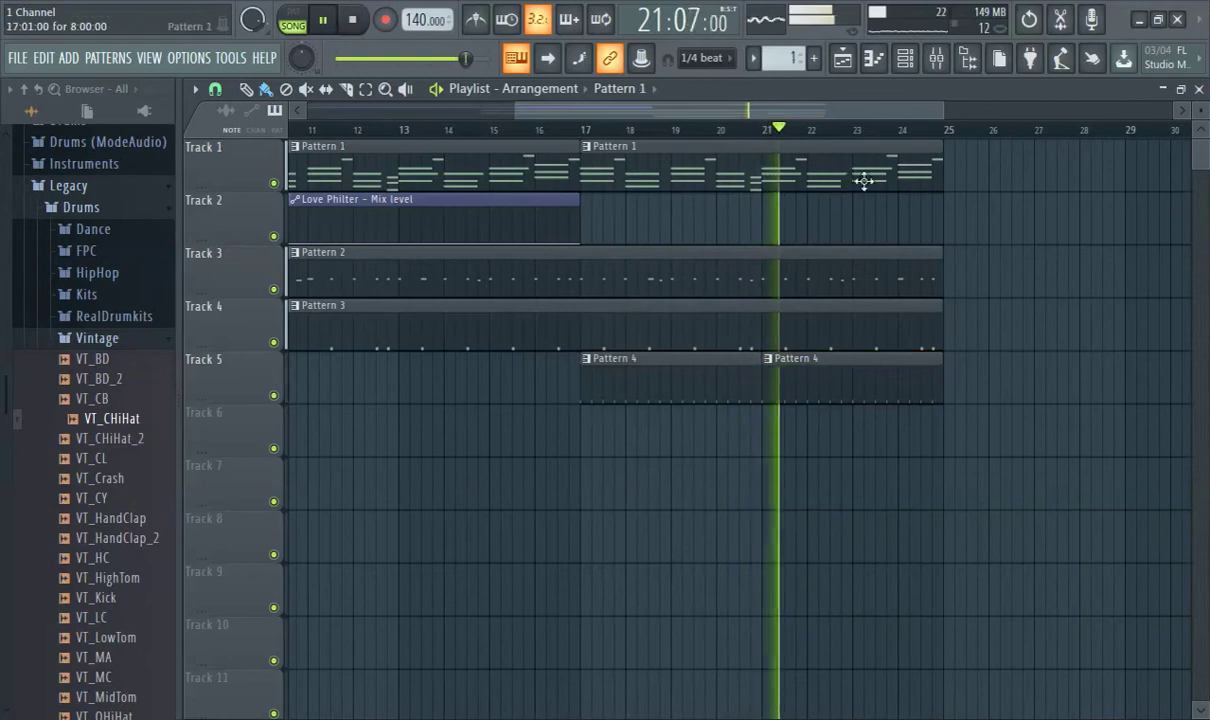
Step: Place further clips of Pattern 1, Pattern 2 and Pattern 3 at bar 25 on Tracks 1, 3 and 4
{"action": "left_click", "coordinate": [946, 178]}
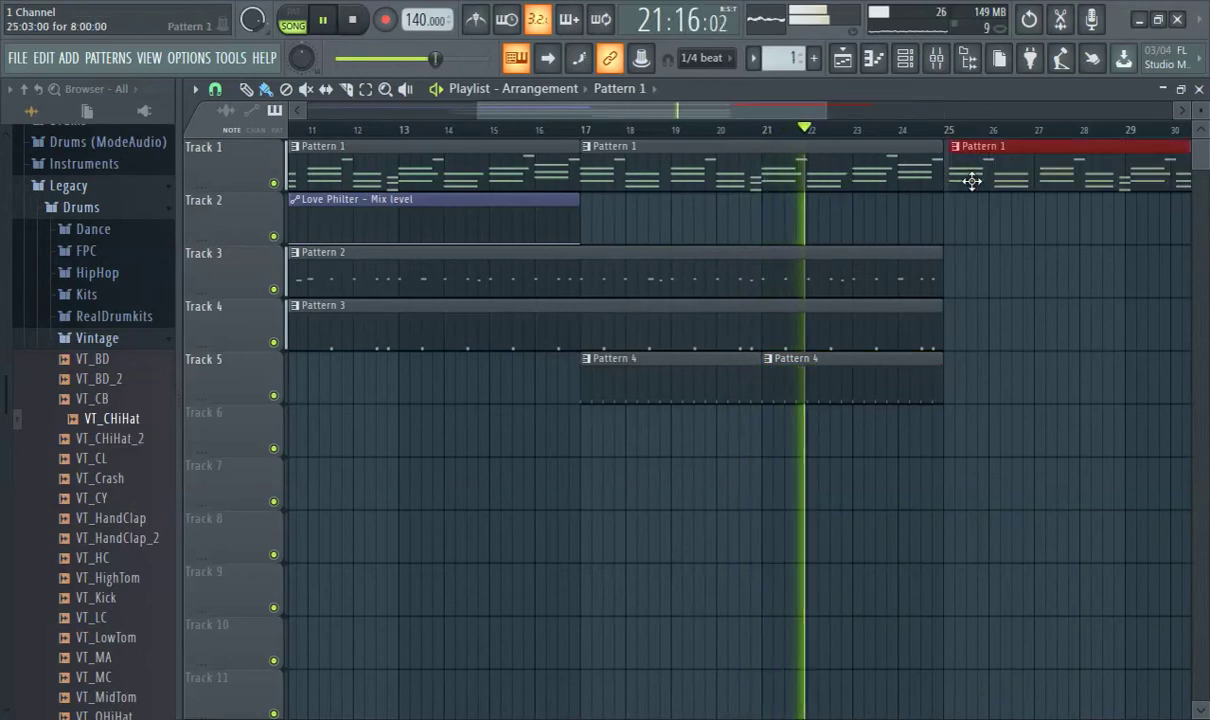
{"action": "left_click", "coordinate": [908, 258]}
{"action": "left_click", "coordinate": [950, 270]}
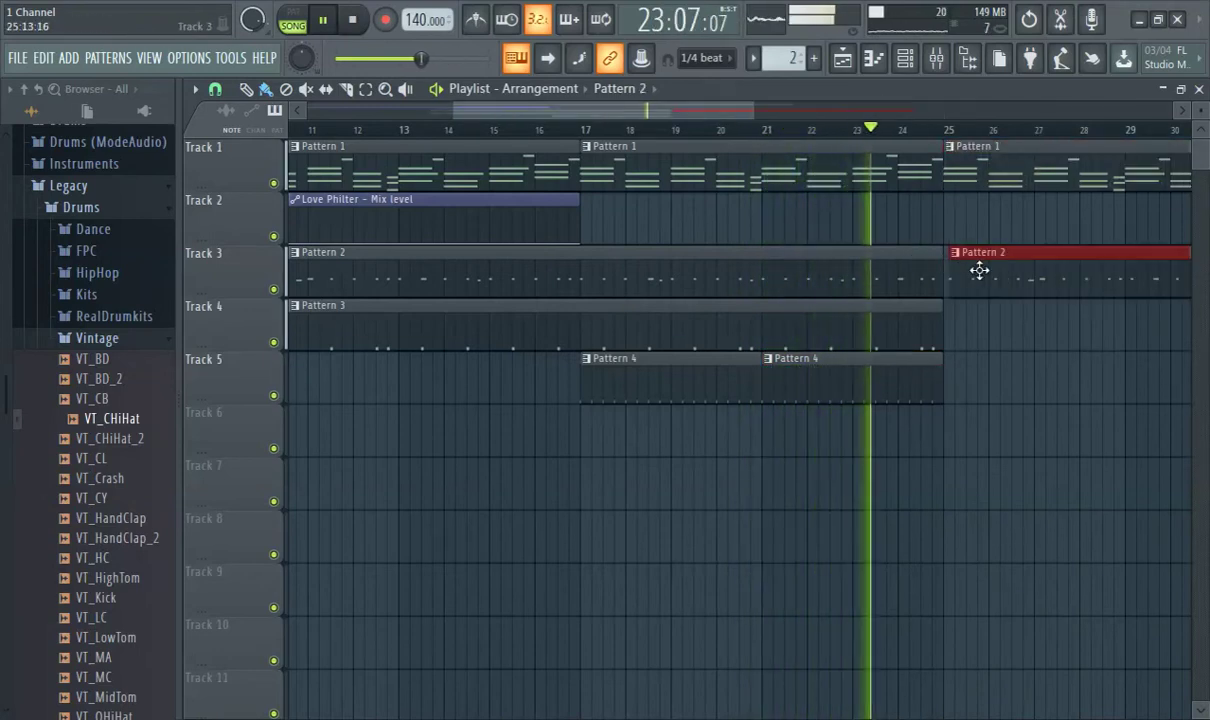
{"action": "left_click", "coordinate": [905, 338]}
{"action": "left_click", "coordinate": [946, 326]}
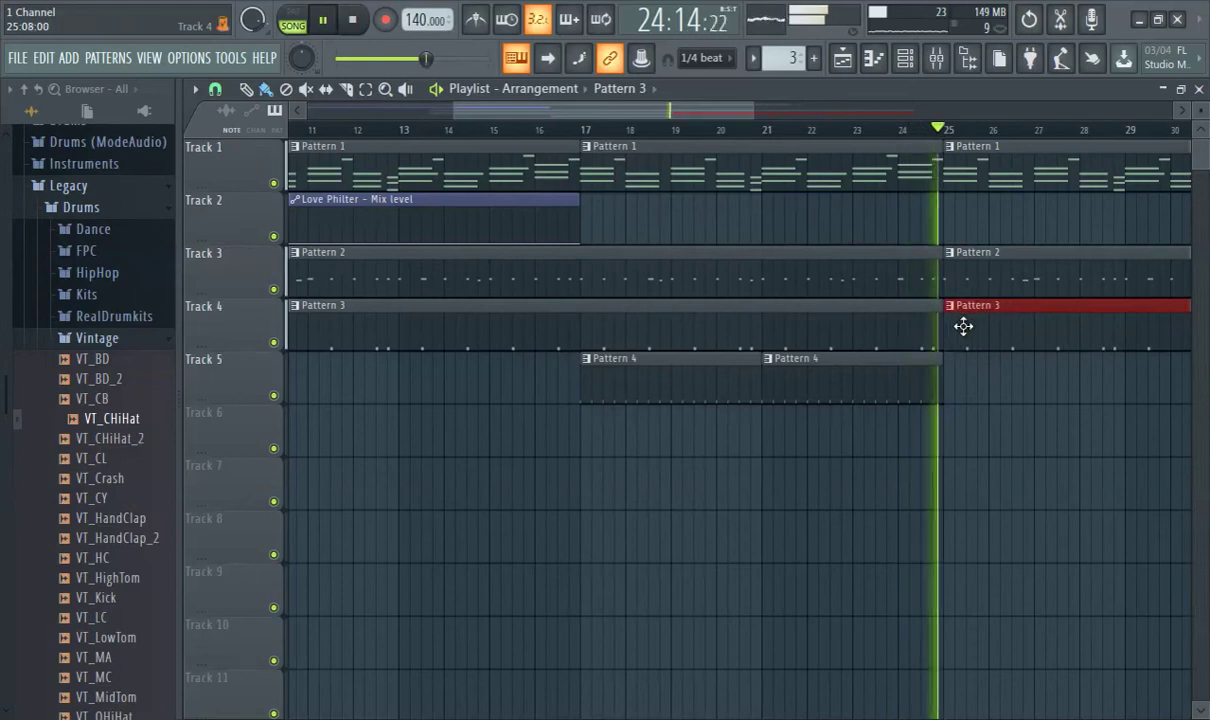
Step: Continue Pattern 4 on Track 5 with clips at bars 25 and 29
{"action": "left_click", "coordinate": [915, 391]}
{"action": "left_click", "coordinate": [963, 369]}
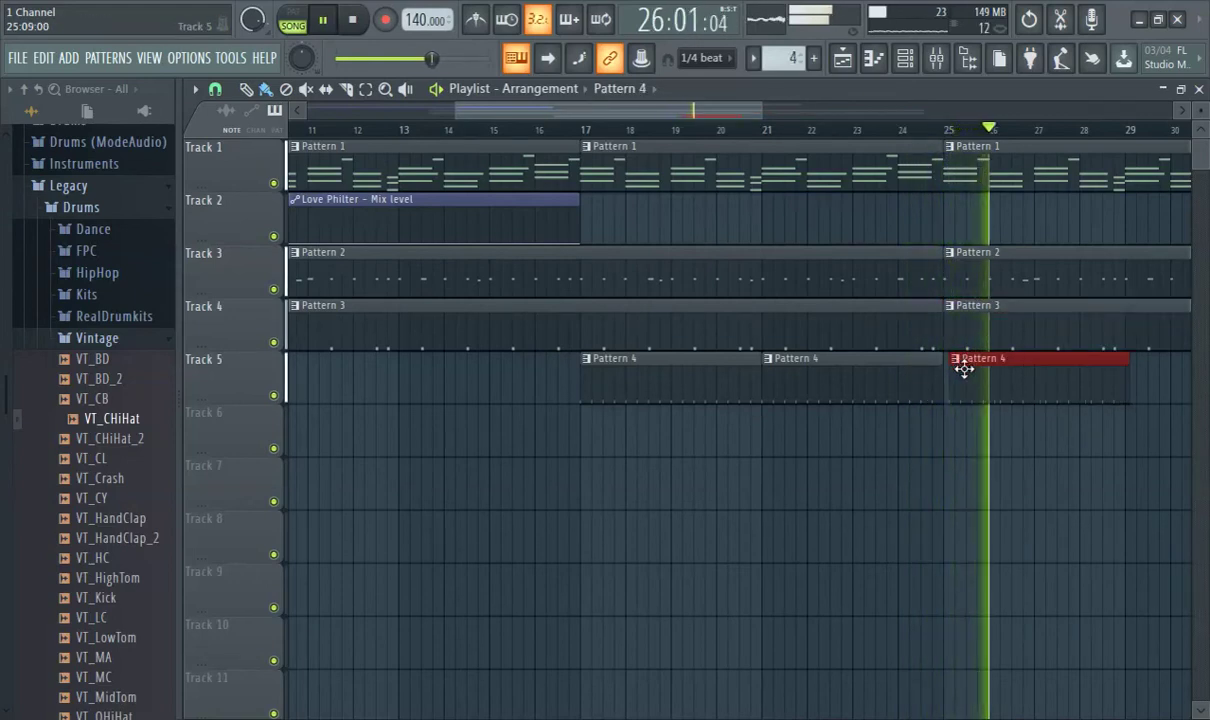
{"action": "left_click_drag", "start_coordinate": [700, 108], "coordinate": [760, 110]}
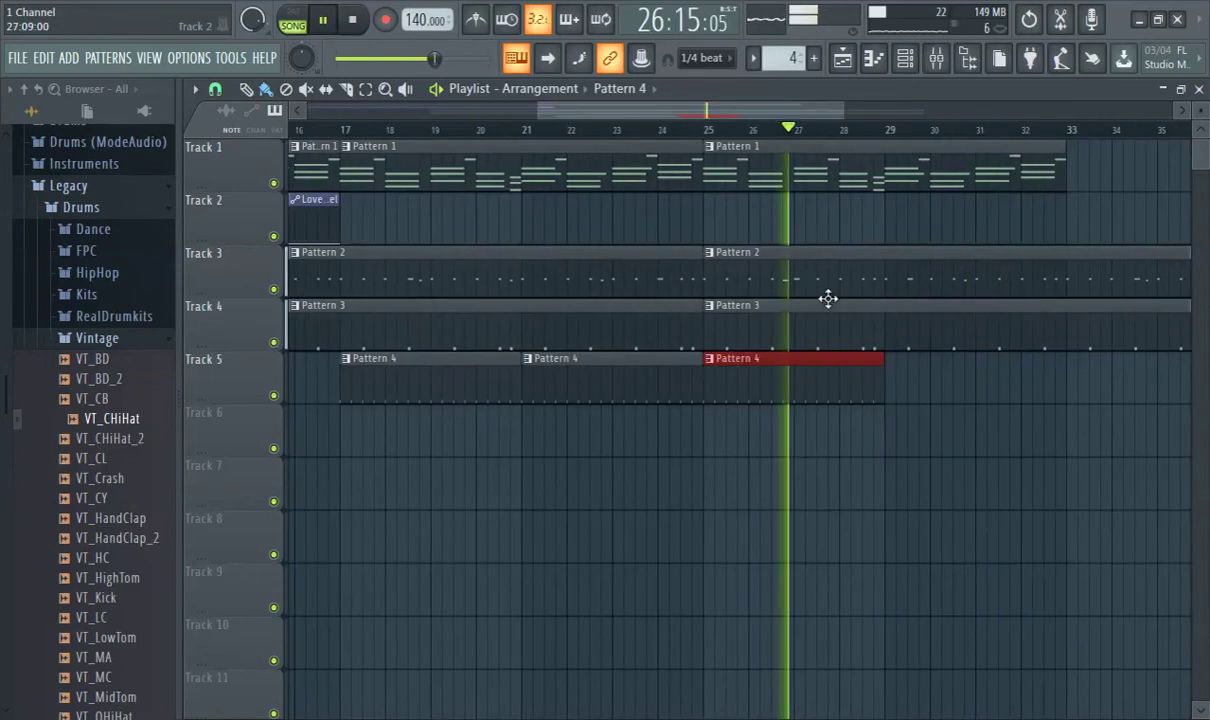
{"action": "left_click", "coordinate": [903, 390]}
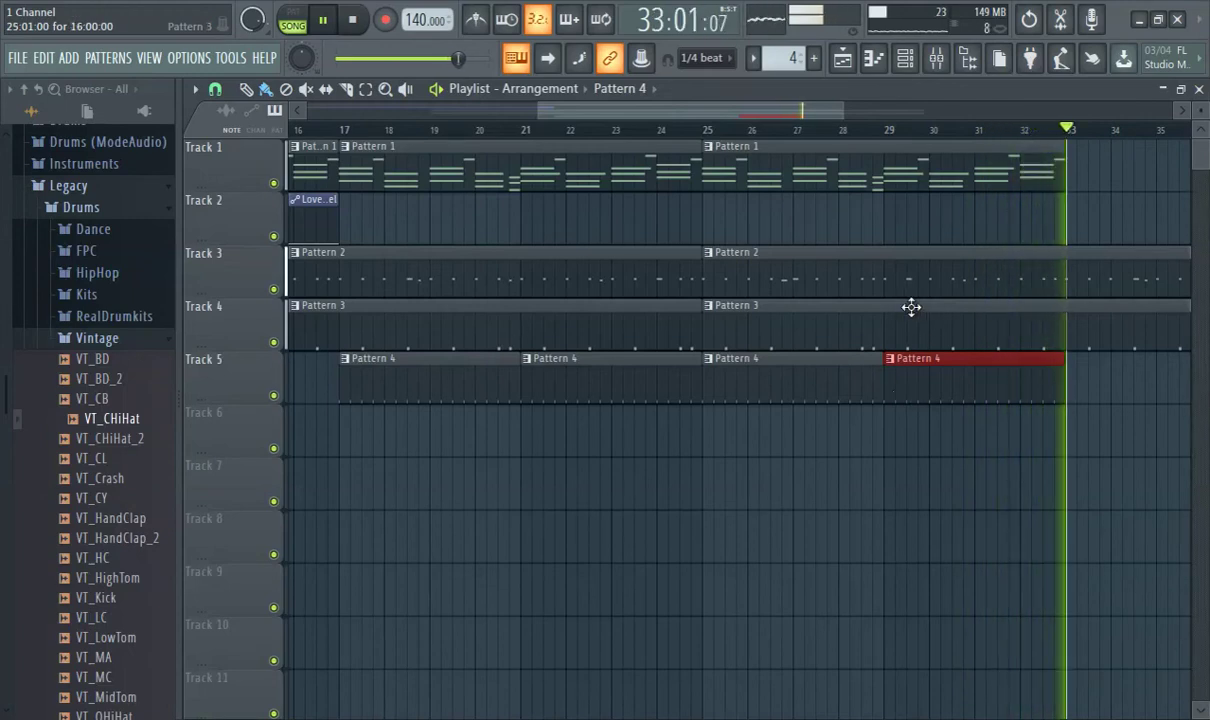
Step: Extend the arrangement to bar 41 with Pattern 1 at bar 33 on Track 1 and Pattern 4 at bars 33 and 37 on Track 5
{"action": "left_click", "coordinate": [1034, 173]}
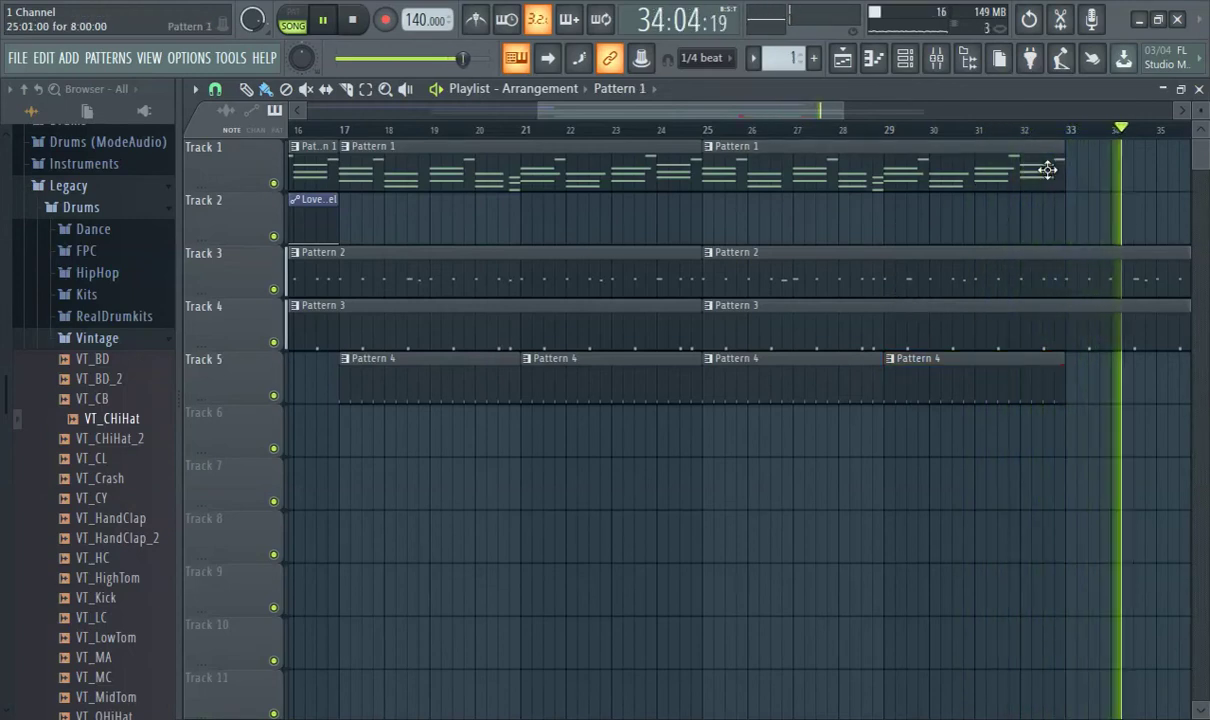
{"action": "left_click", "coordinate": [1072, 178]}
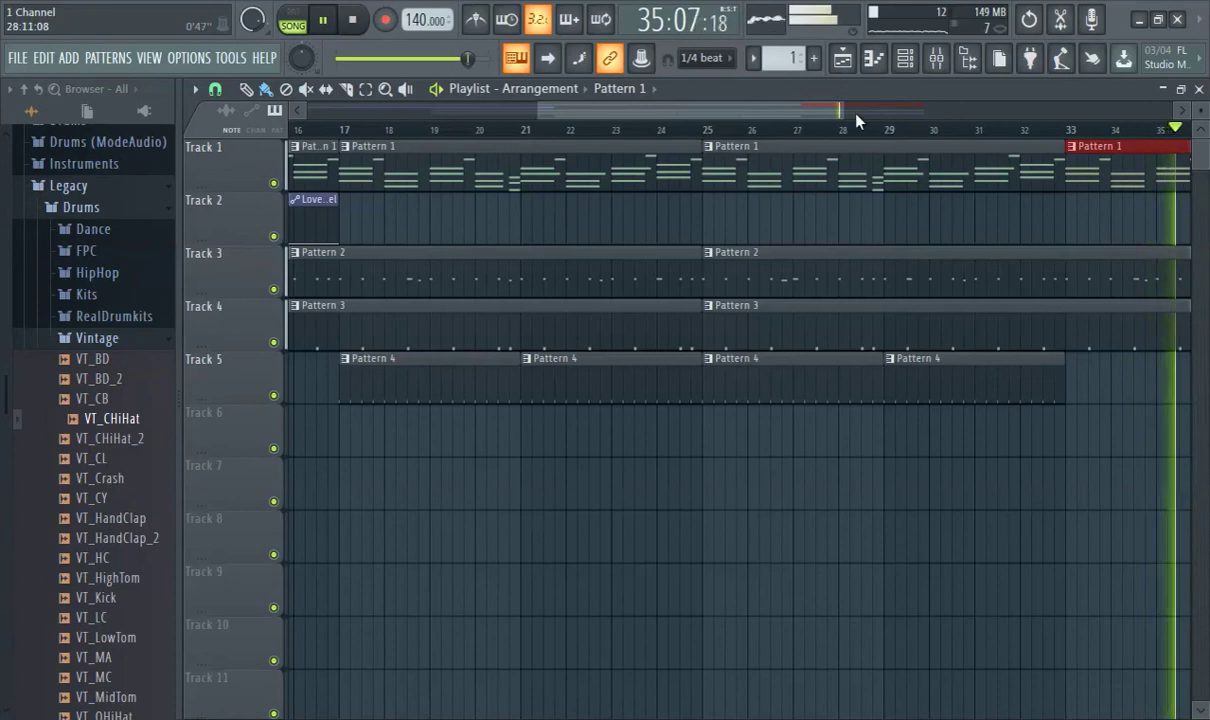
{"action": "left_click", "coordinate": [760, 378]}
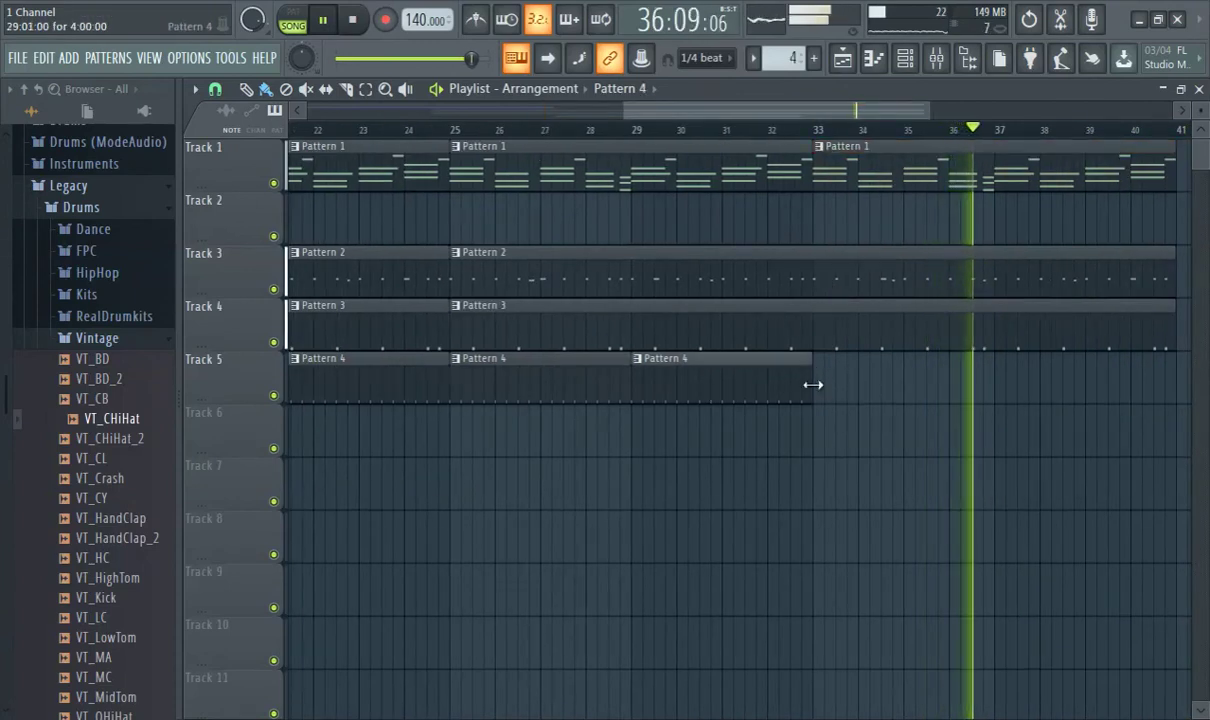
{"action": "left_click", "coordinate": [838, 377]}
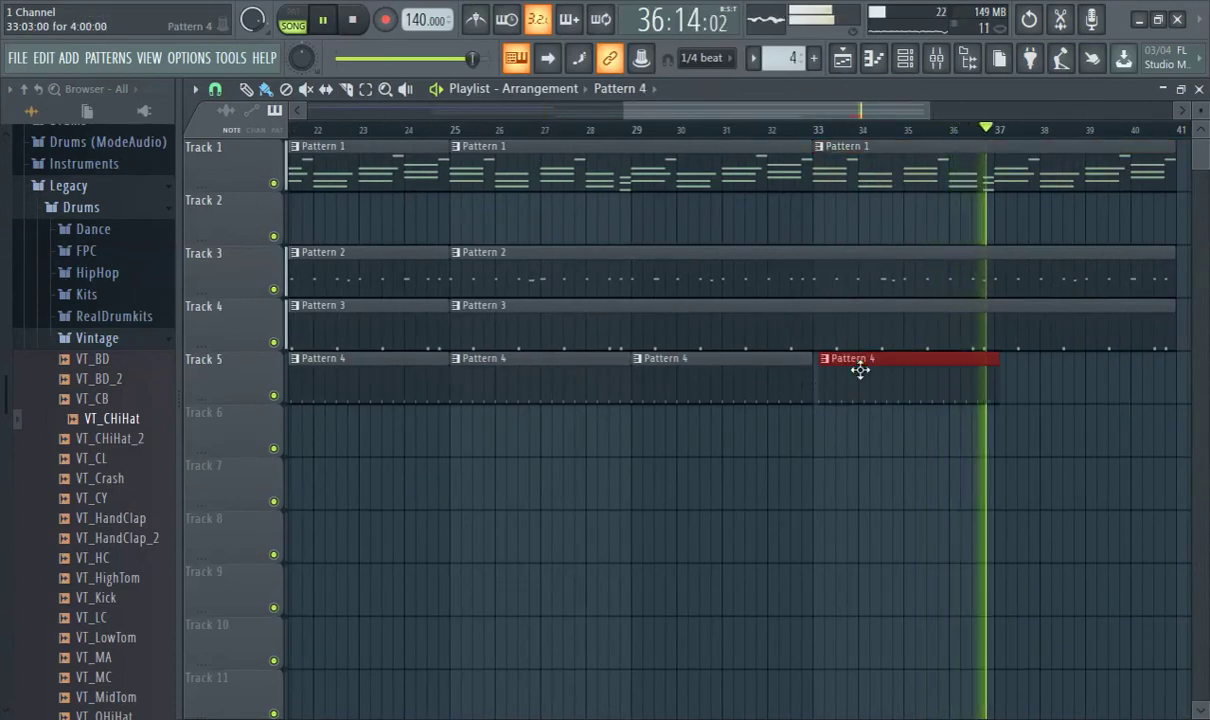
{"action": "left_click", "coordinate": [1008, 379]}
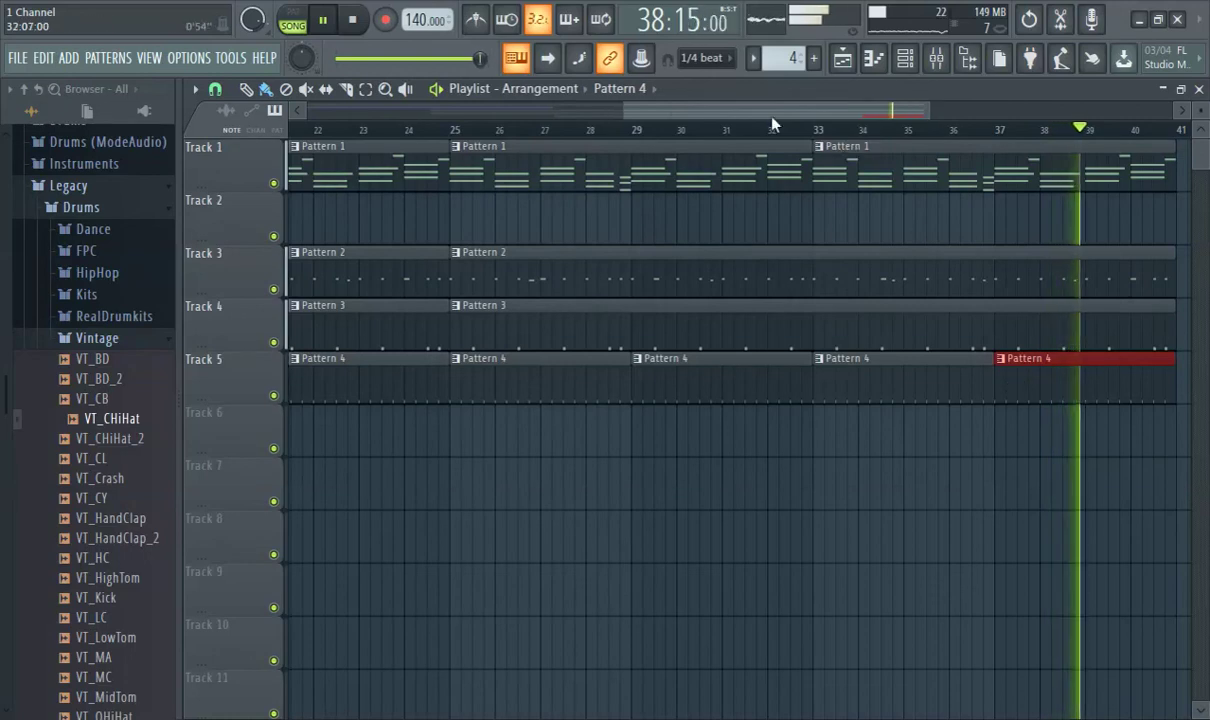
Step: Open the mixer over the playlist
{"action": "scroll", "coordinate": [760, 140], "scroll_direction": "left", "scroll_amount": 3}
{"action": "left_click", "coordinate": [936, 58]}
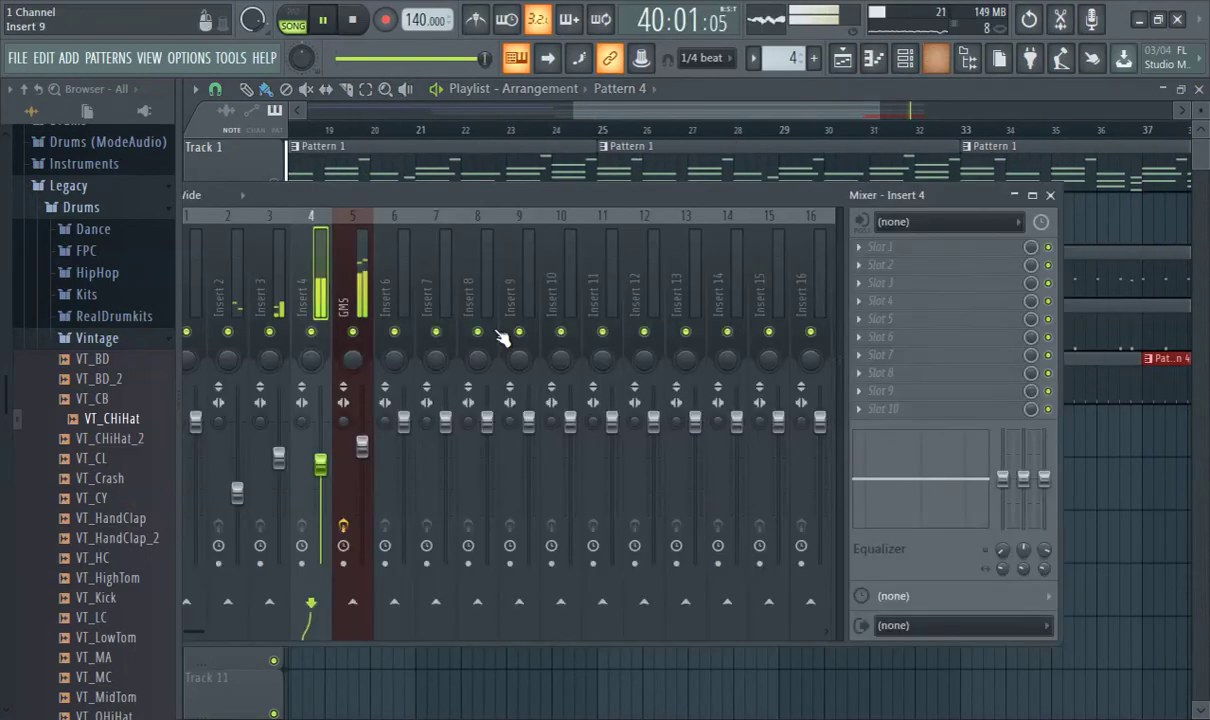